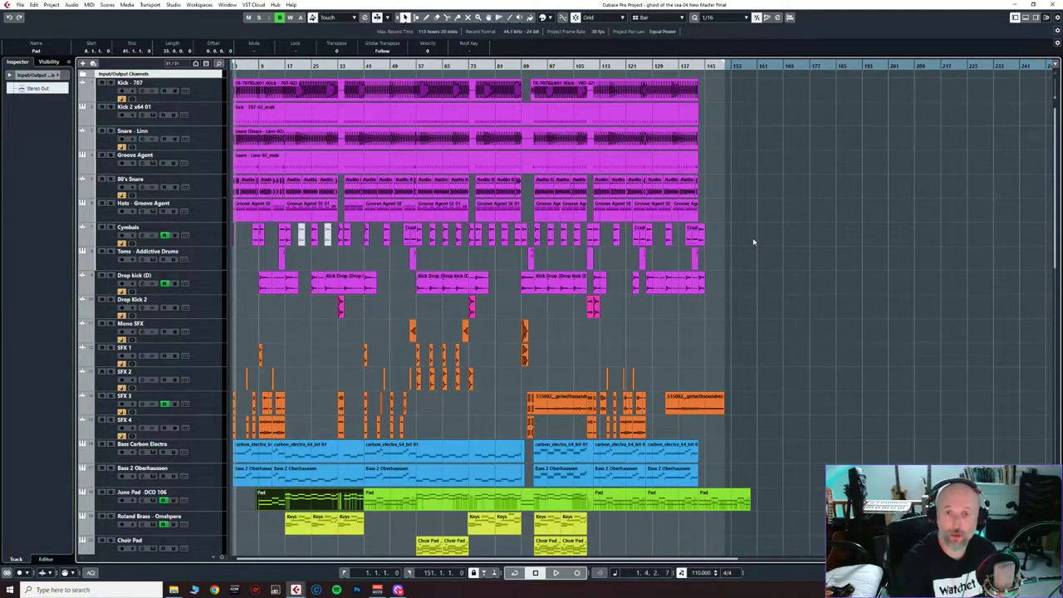
Step: Play the whole arrangement while looking through all its tracks from drums to FX channels, and stop at about bar 41
key("space")
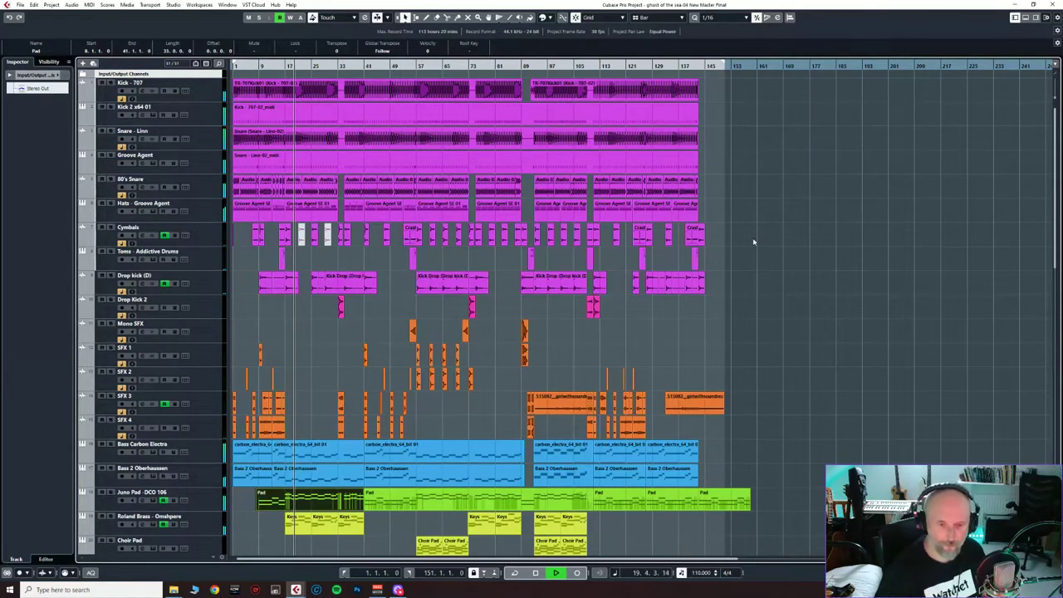
scroll(754, 242, "down", 6)
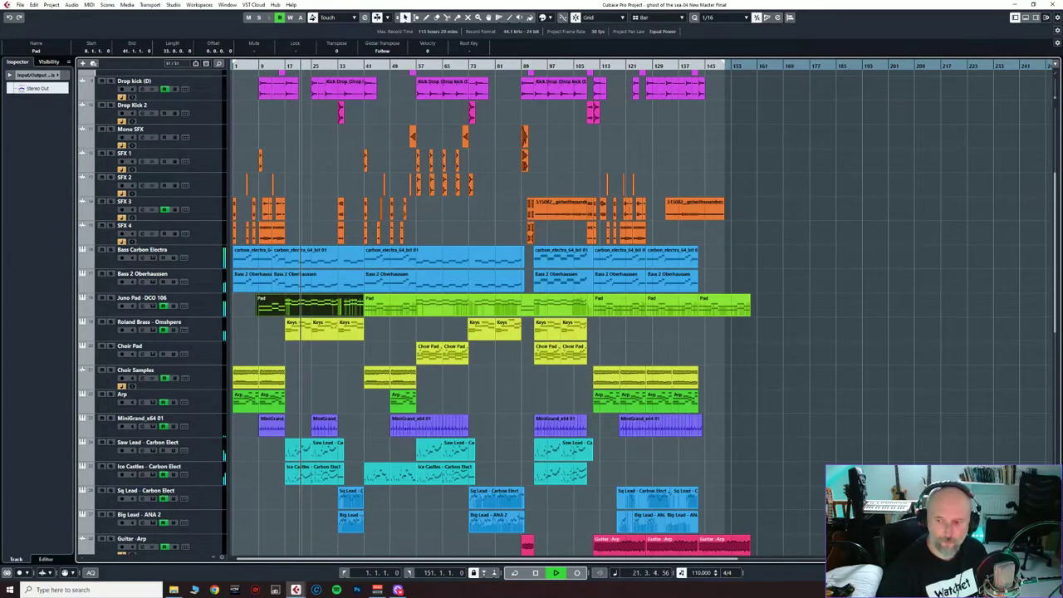
scroll(908, 394, "up", 5)
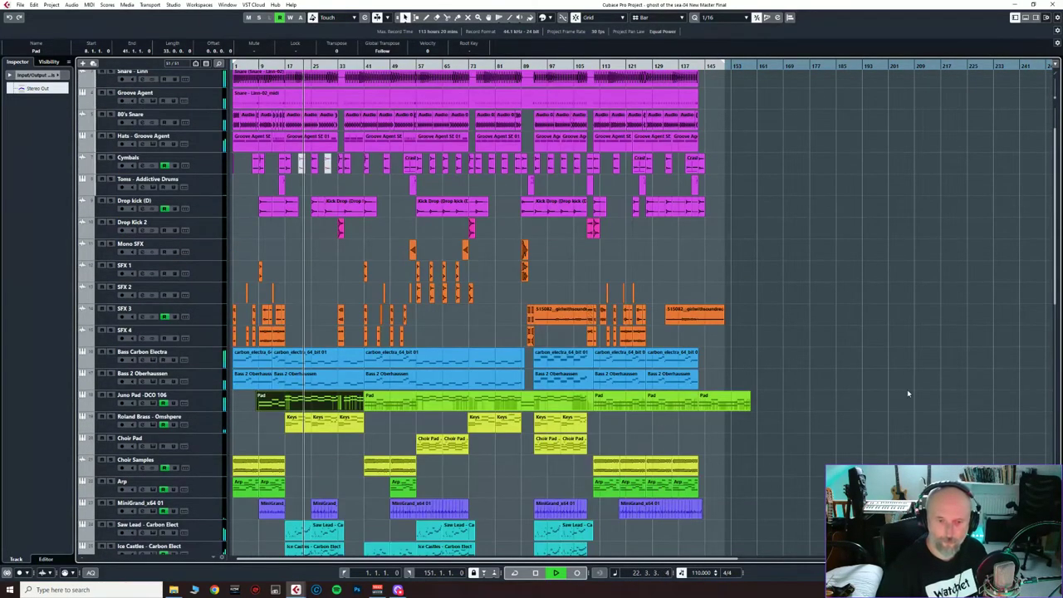
scroll(908, 394, "down", 4)
scroll(908, 394, "down", 3)
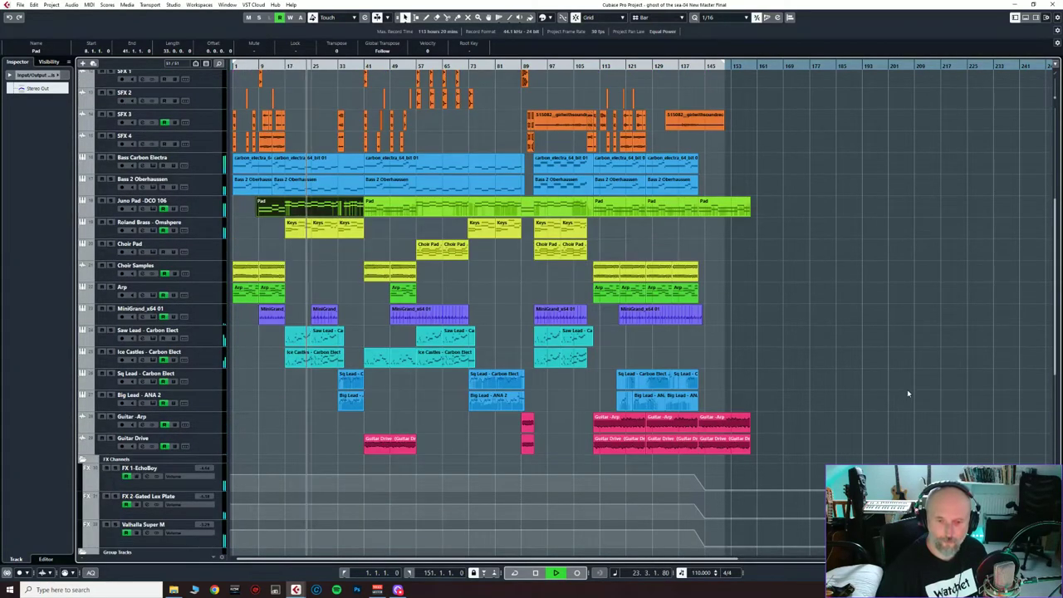
scroll(908, 394, "up", 8)
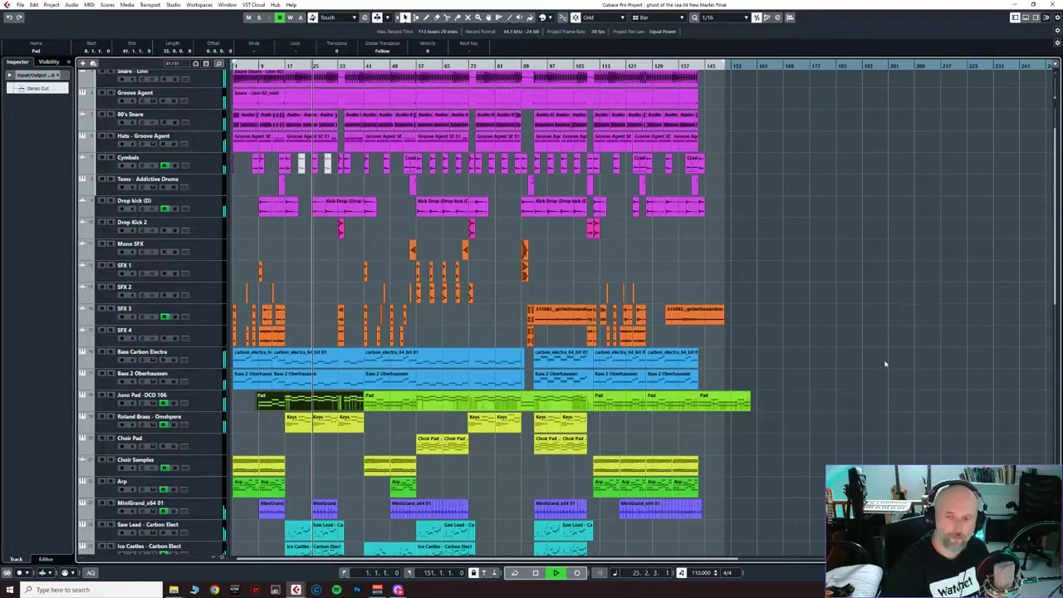
scroll(886, 363, "down", 3)
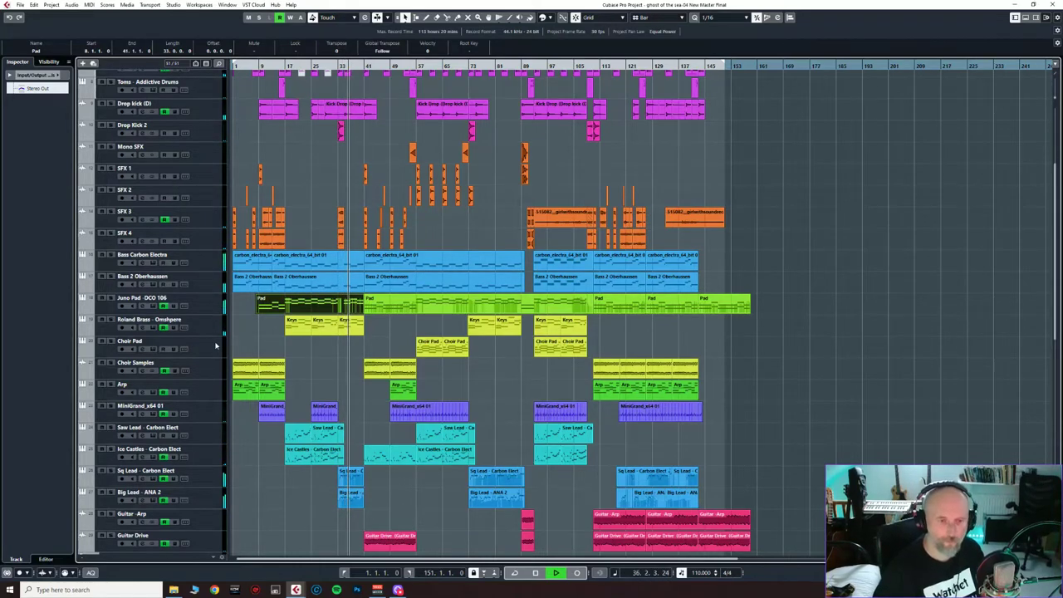
left_click(213, 317)
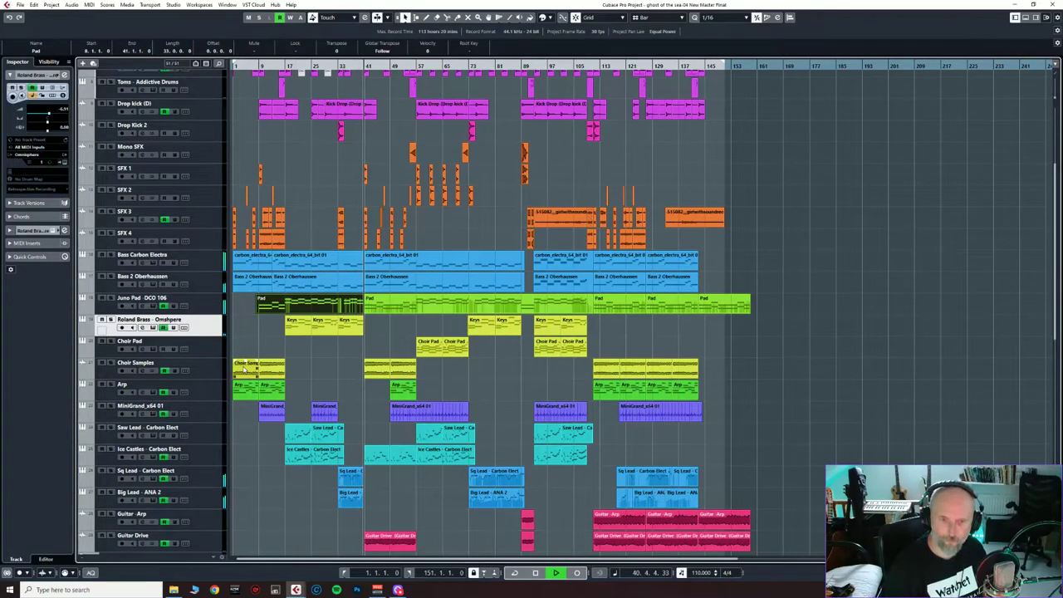
key("space")
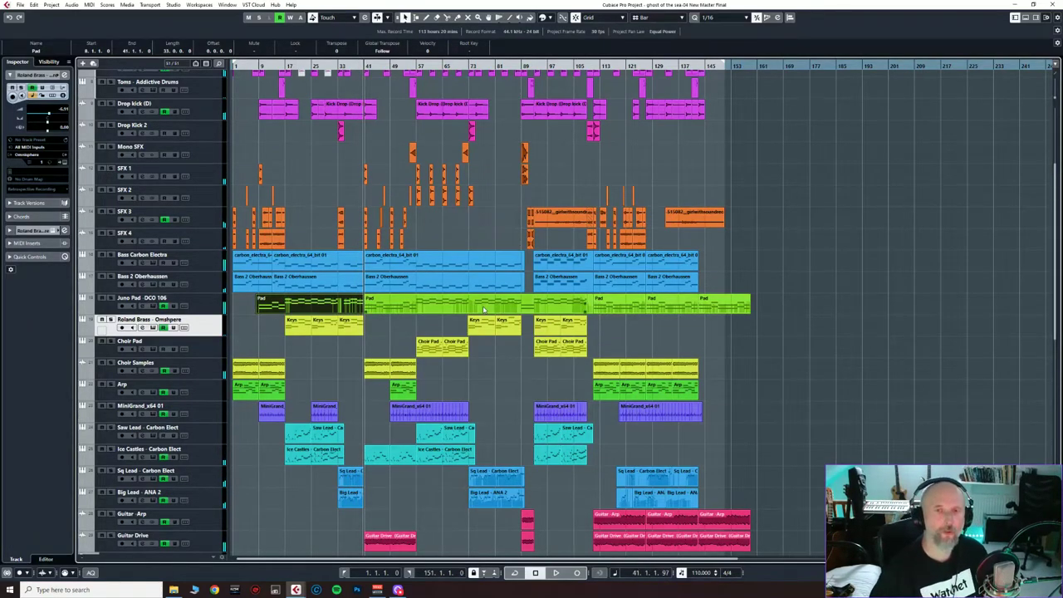
Step: Solo the Kick - 707 track with the track view enlarged, and play it from the project start to about bar 11
scroll(834, 258, "up", 4)
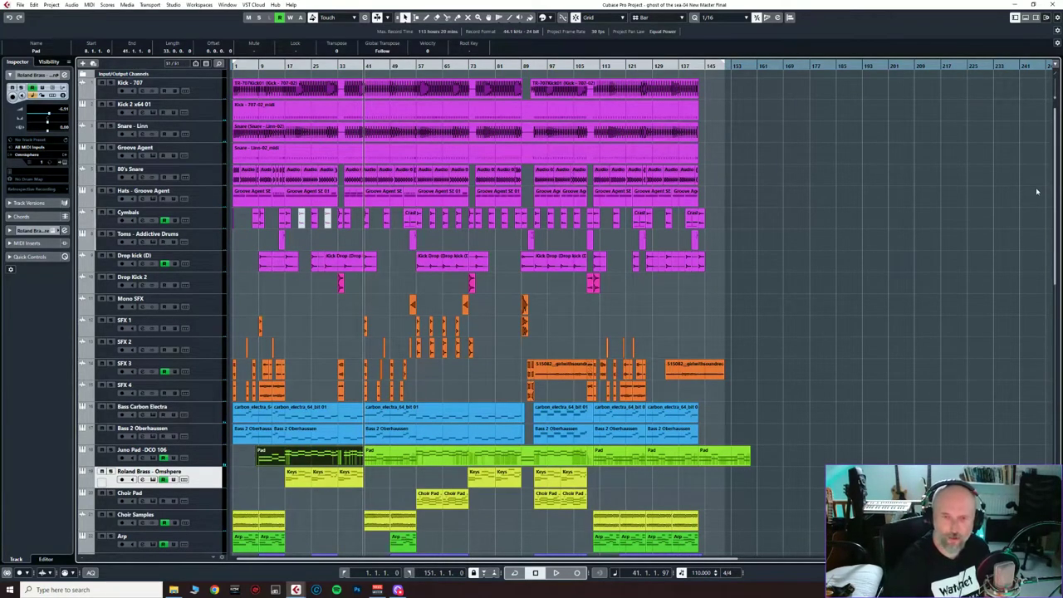
left_click(328, 96)
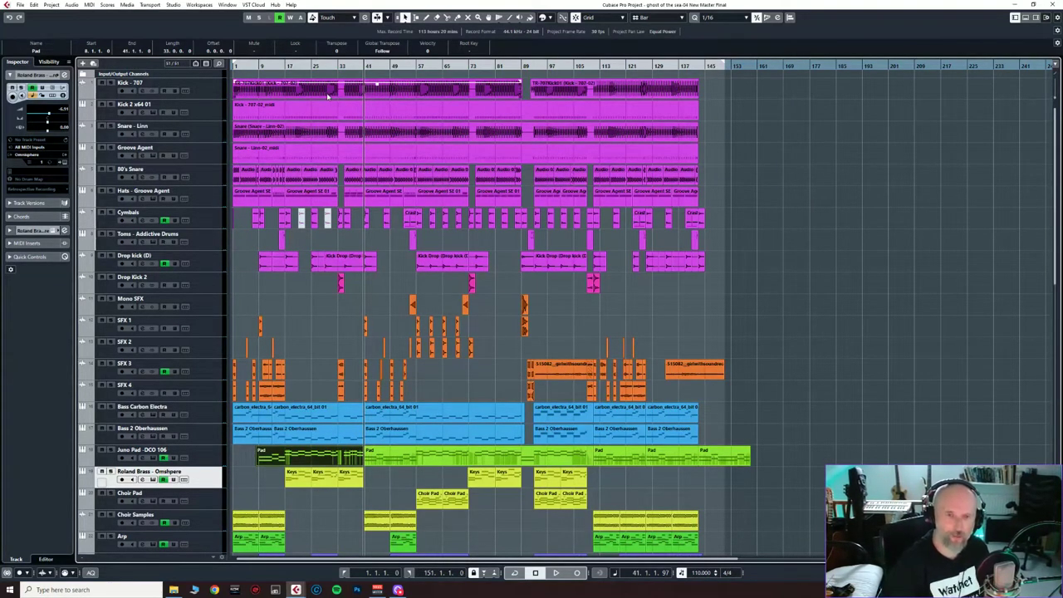
left_click(329, 96)
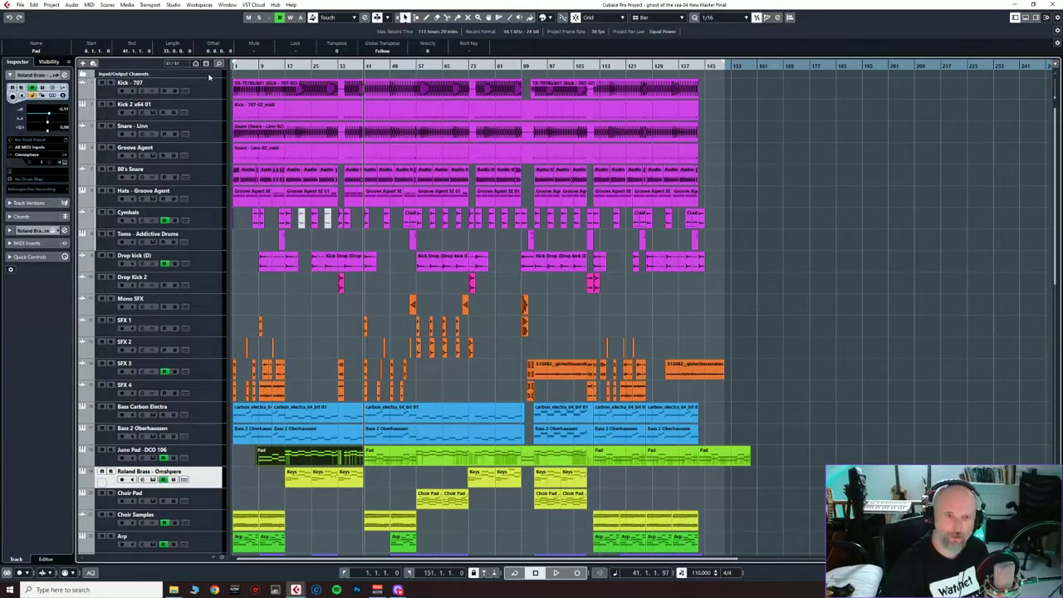
left_click(210, 90)
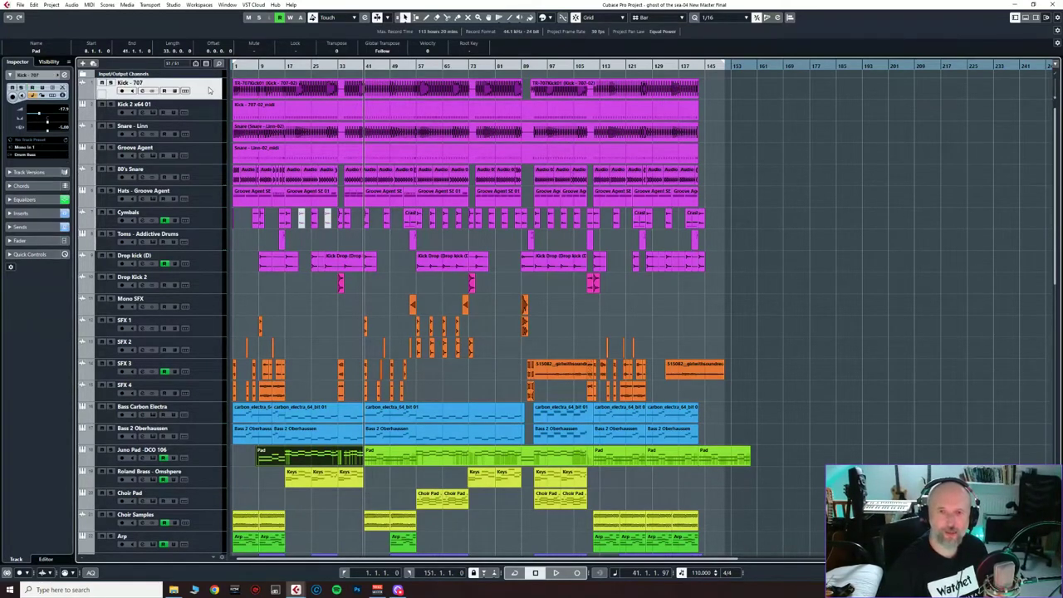
left_click(313, 100)
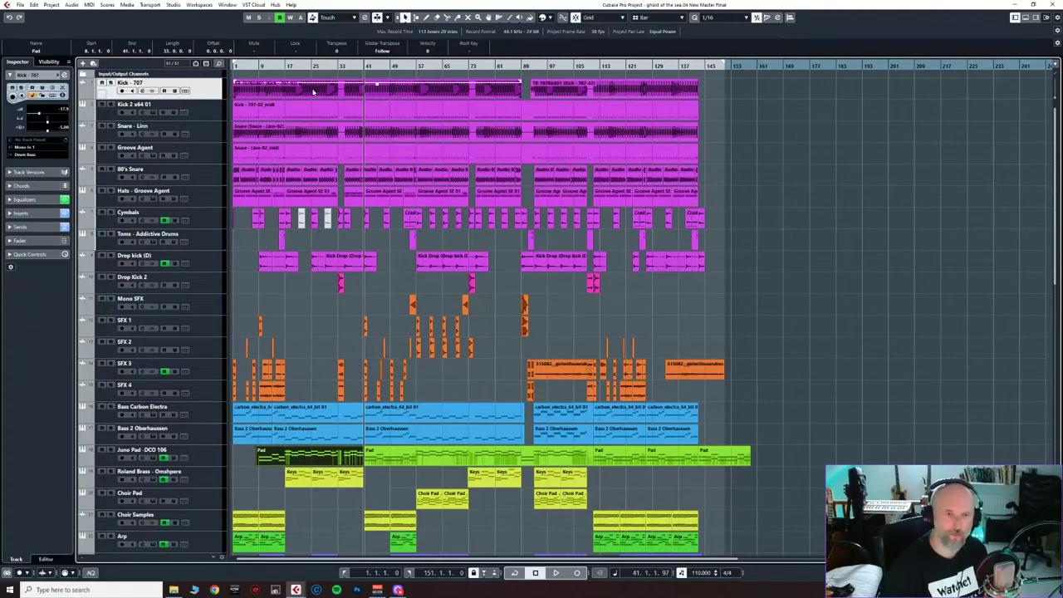
key("alt+s")
left_click(111, 85)
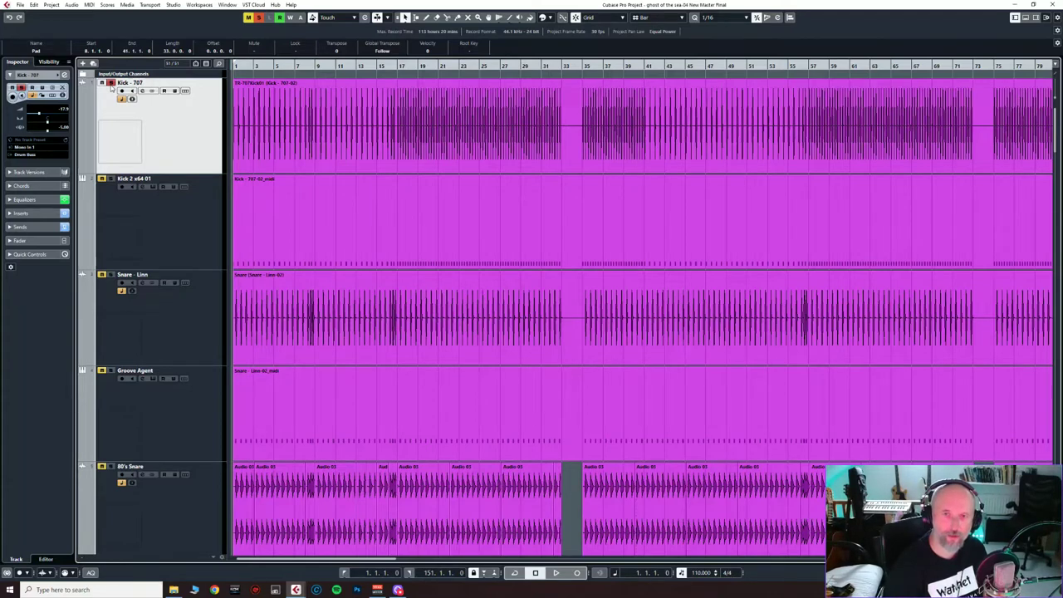
key("space")
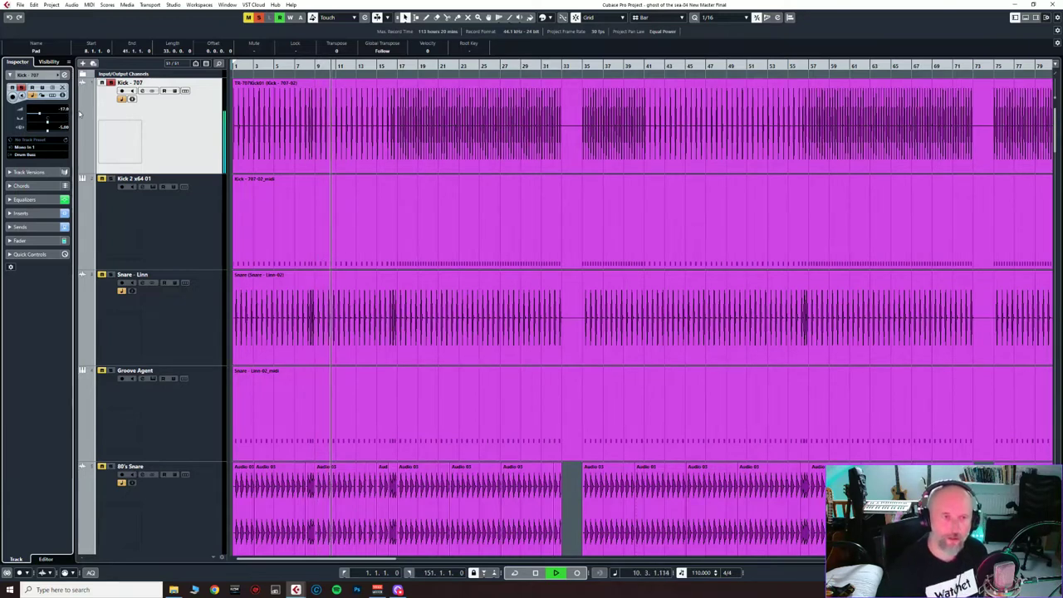
key("space")
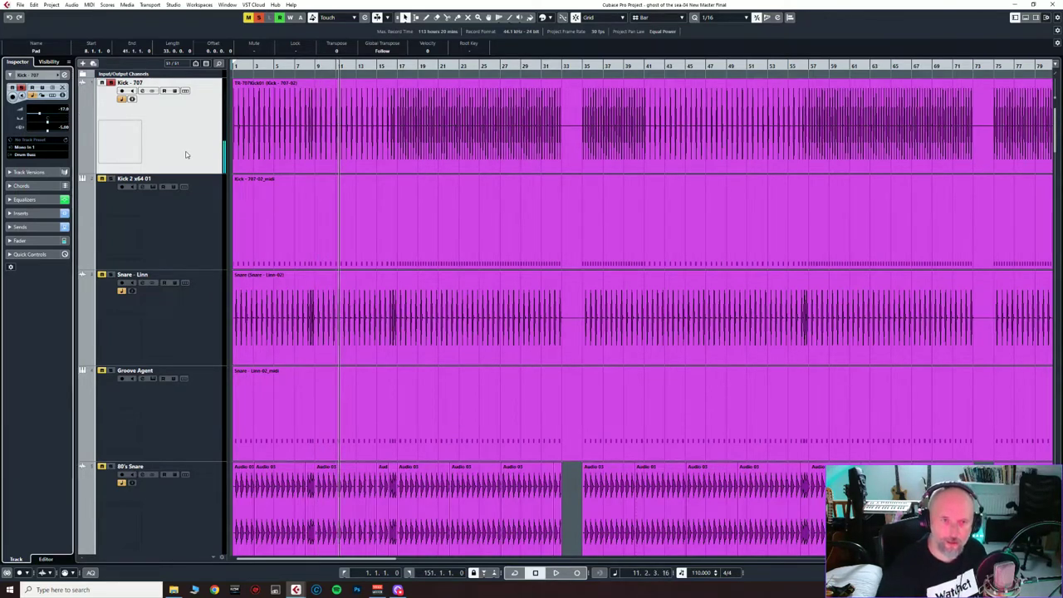
Step: Open the Kick - 707 channel settings and review its FabFilter Pro-Q 3, RBass, CLA-76 and TransX Wide inserts one by one
left_click(142, 91)
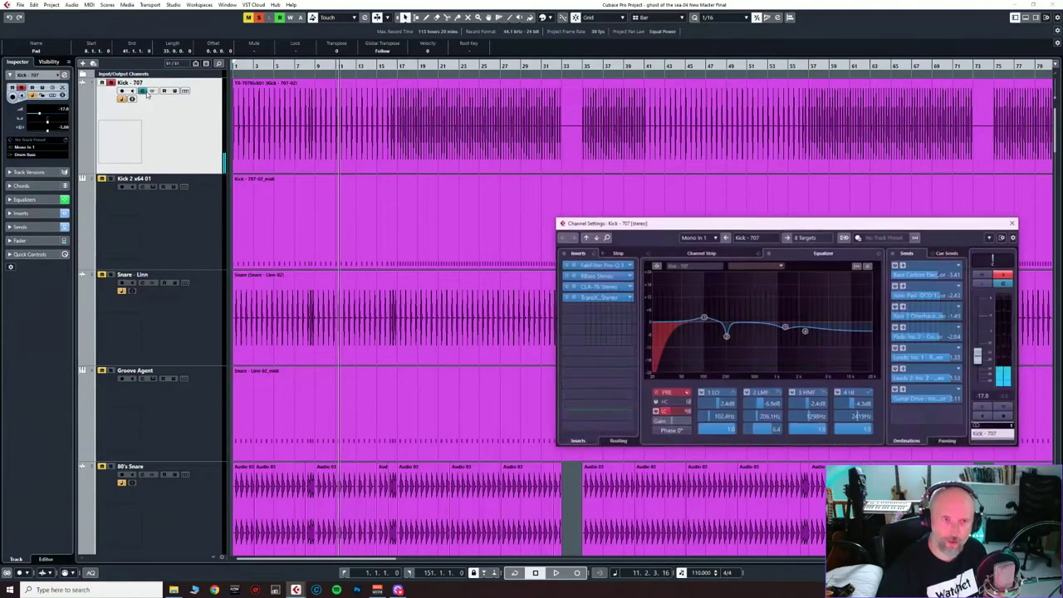
left_click(592, 266)
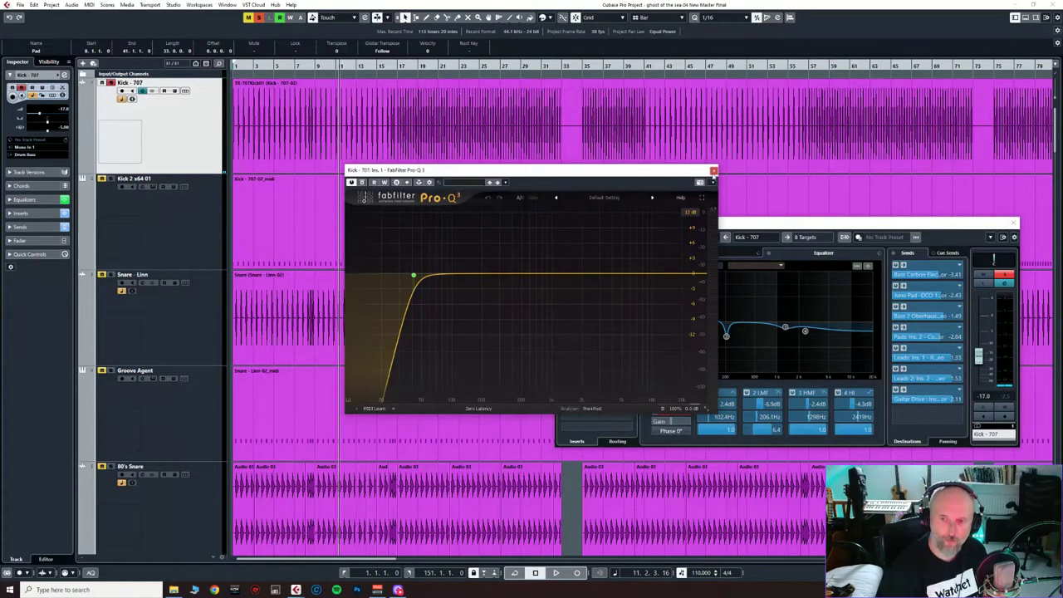
left_click(712, 171)
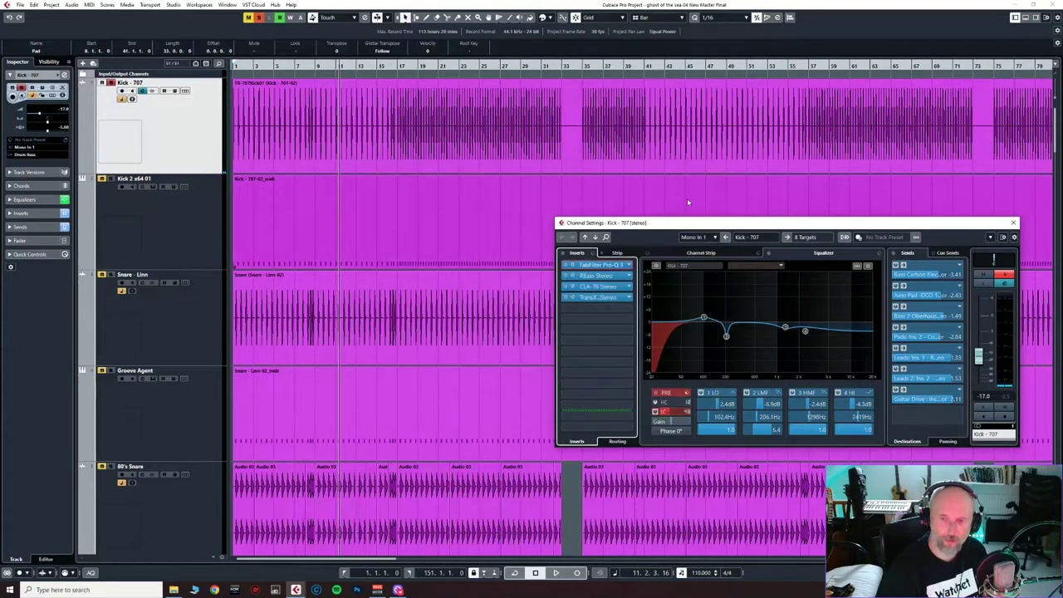
left_click(609, 279)
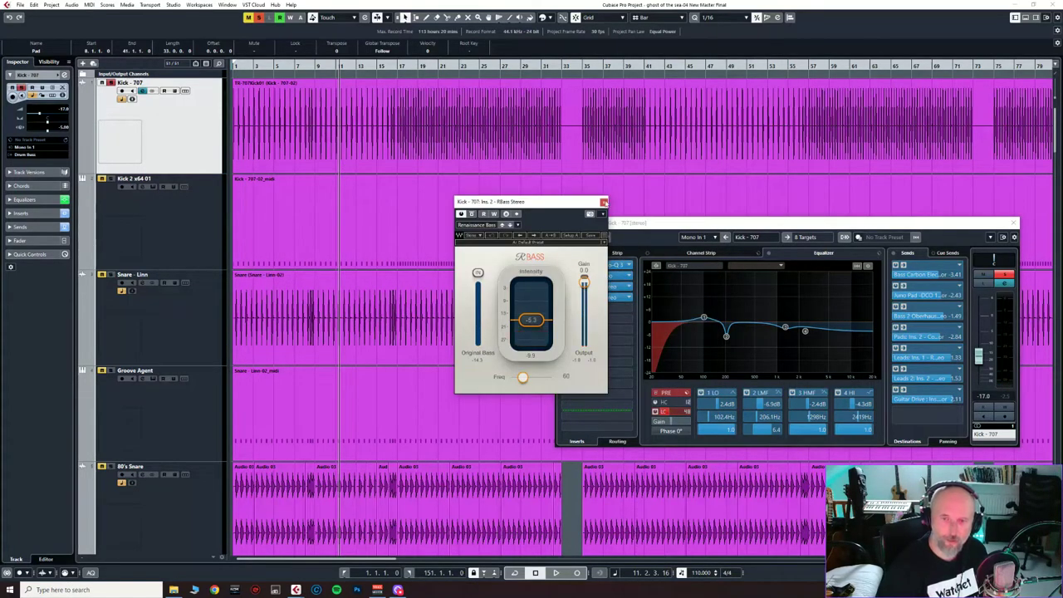
left_click(604, 202)
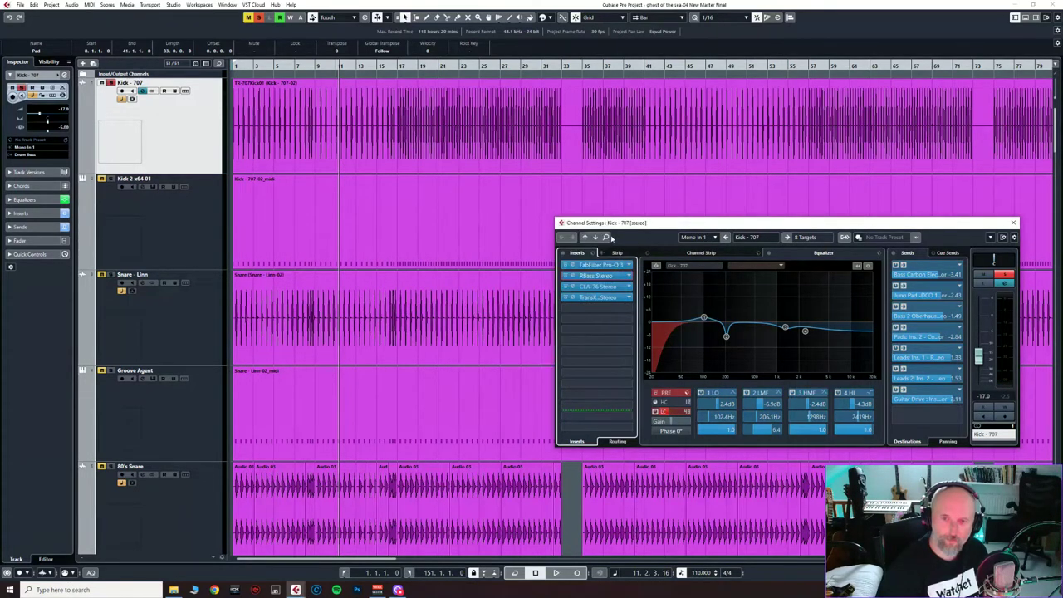
left_click(604, 288)
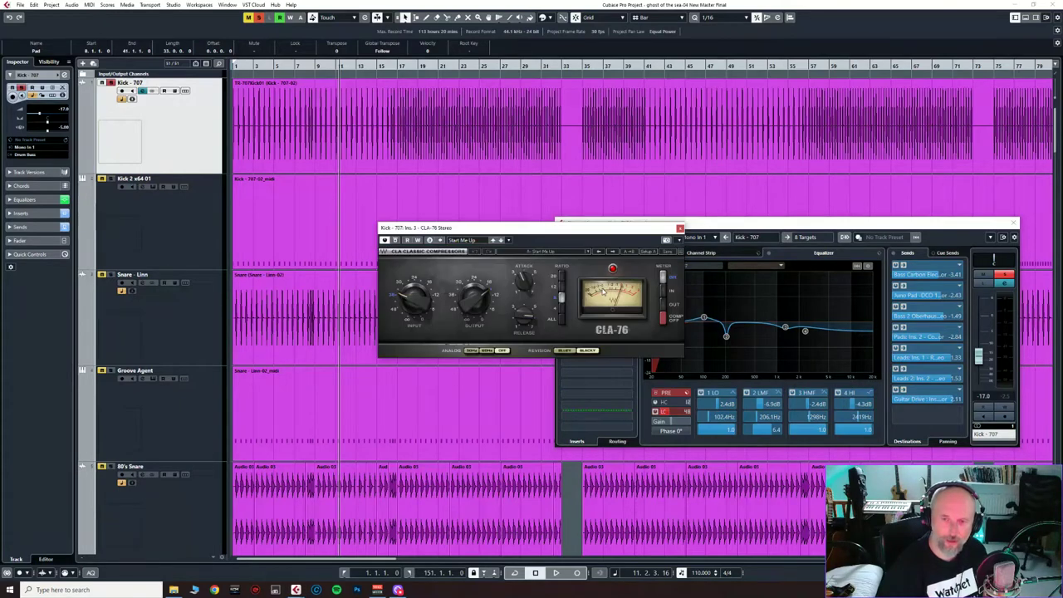
left_click(680, 227)
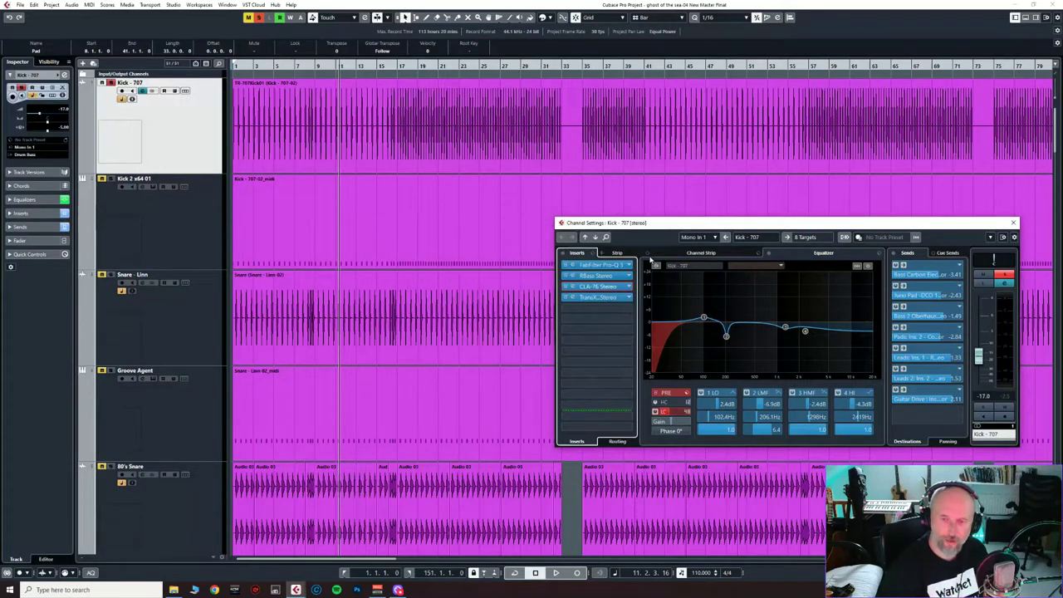
left_click(594, 300)
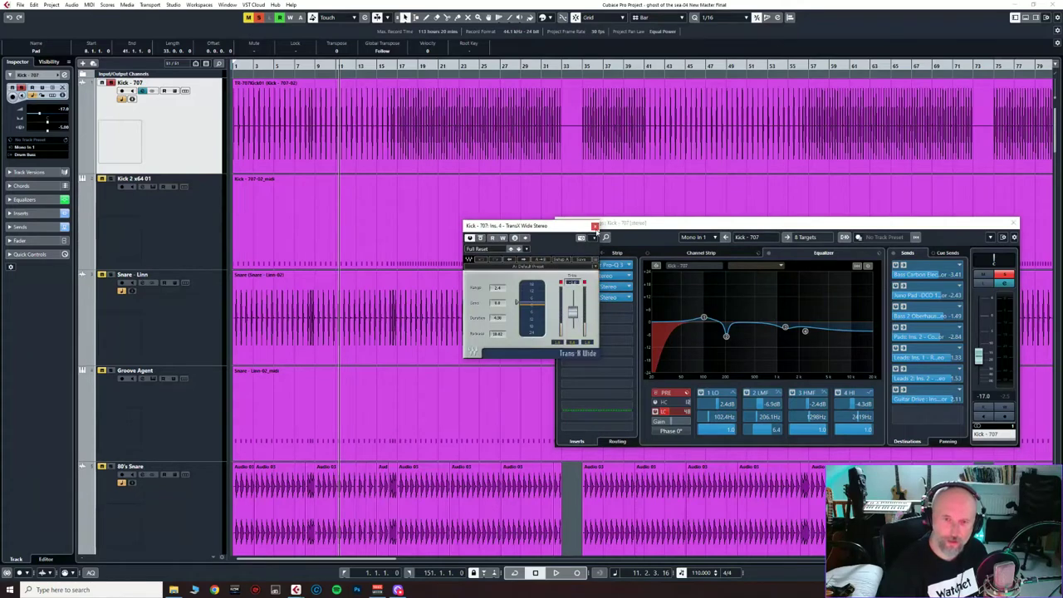
left_click(594, 226)
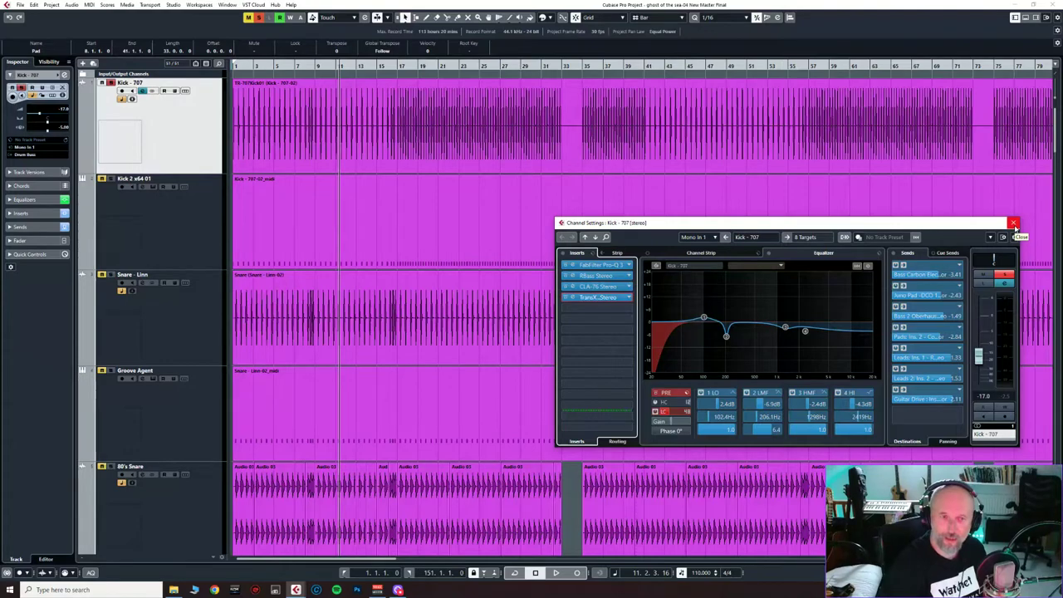
left_click(1014, 224)
Step: Solo the Kick 2 x64 01 track instead of Kick - 707 and play it from the start with its instrument editor open
left_click(115, 89)
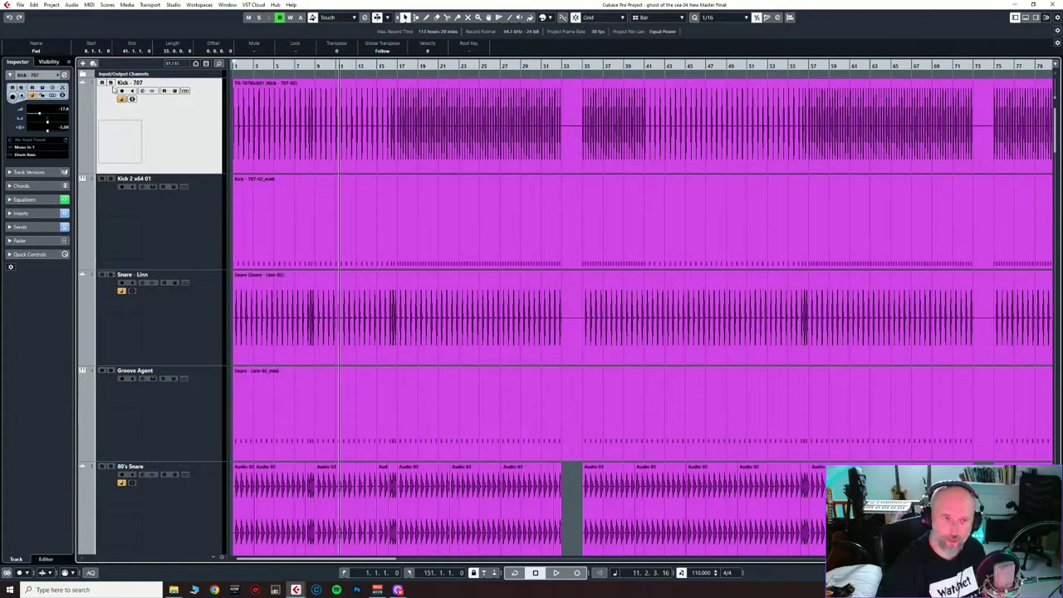
left_click(112, 179)
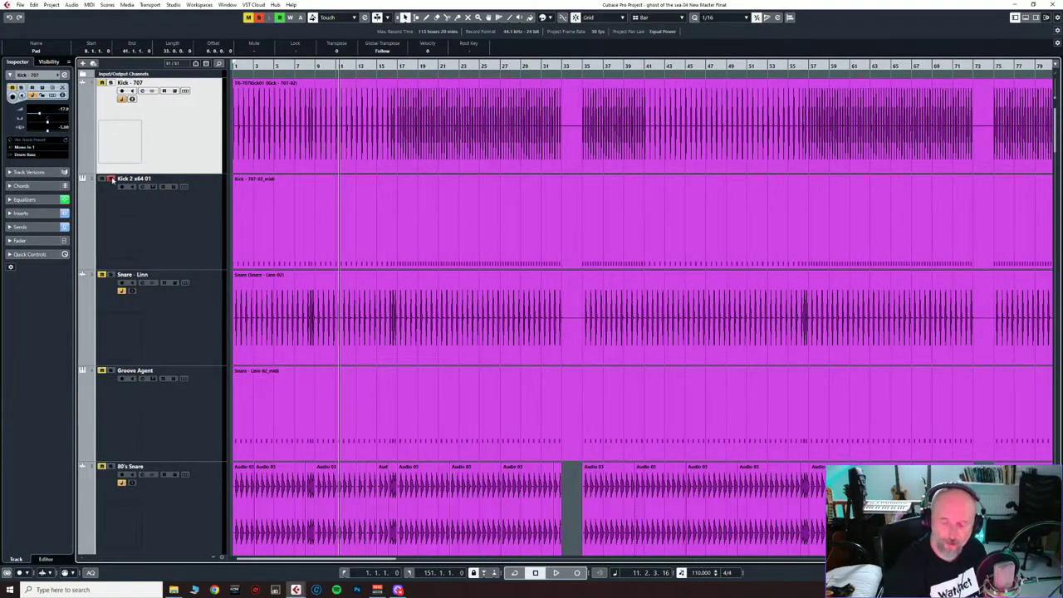
key("Home")
key("space")
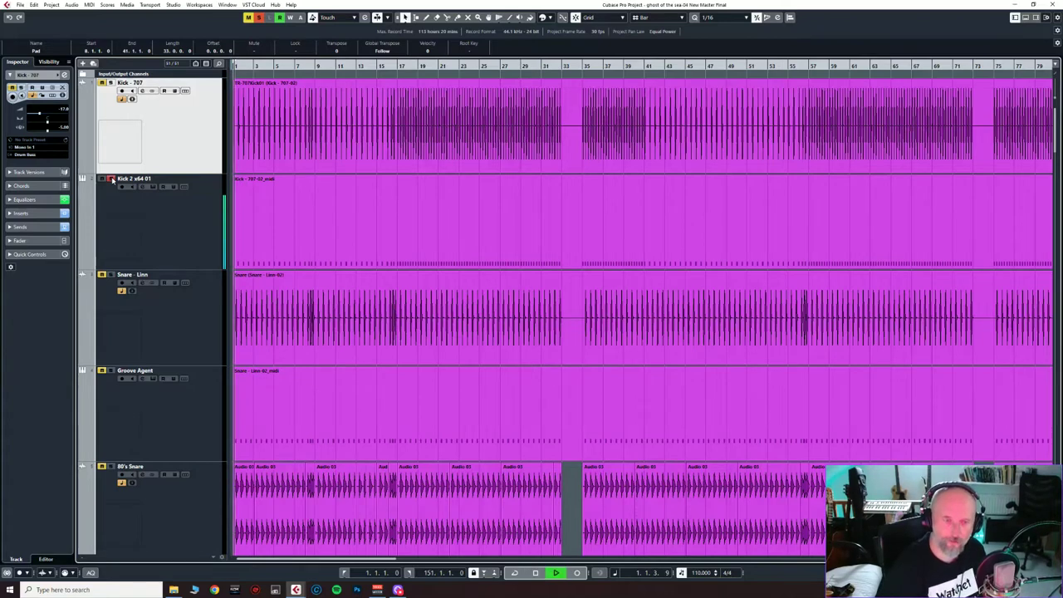
left_click(153, 187)
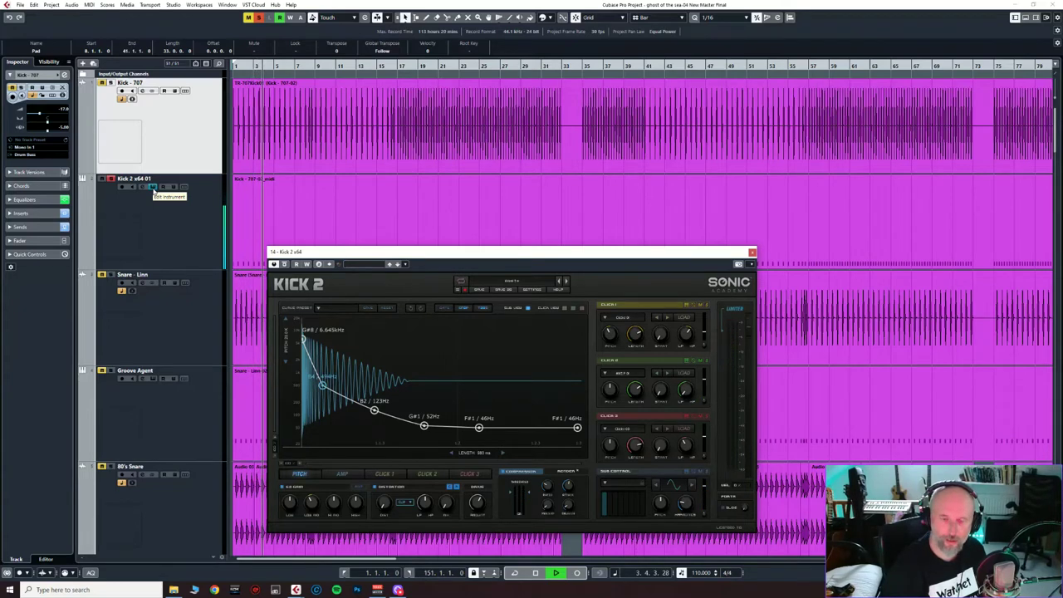
key("space")
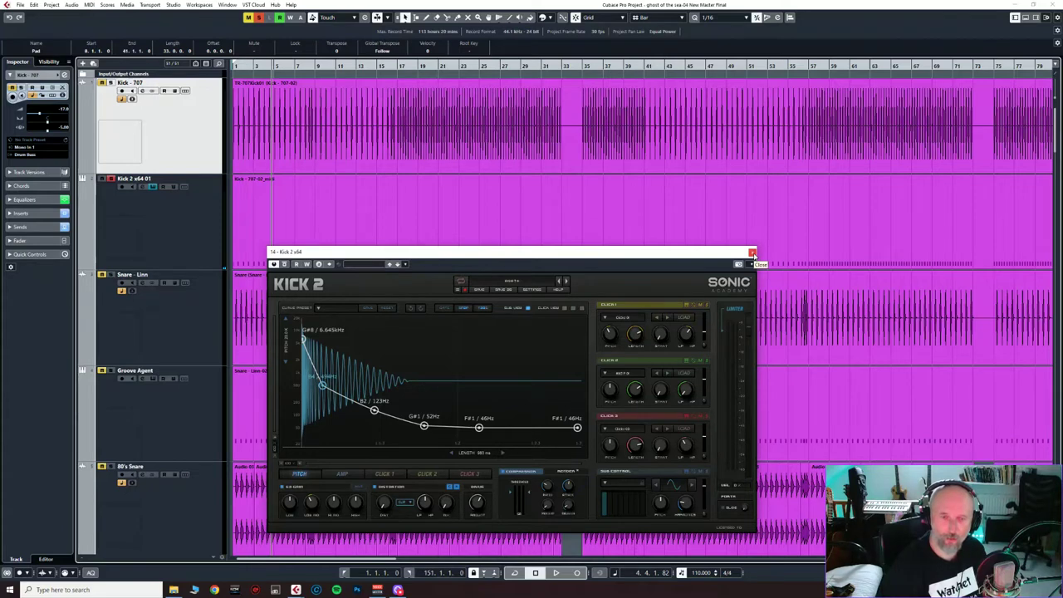
Step: Solo Kick - 707 together with Kick 2 x64 01, play the layered kicks, and unsolo both tracks
left_click(110, 83)
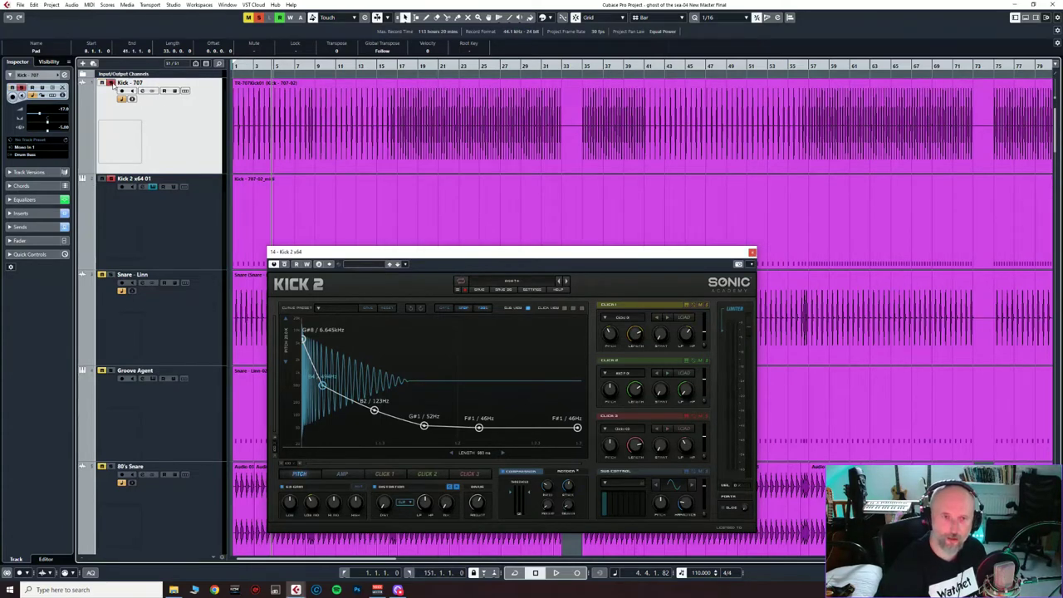
key("space")
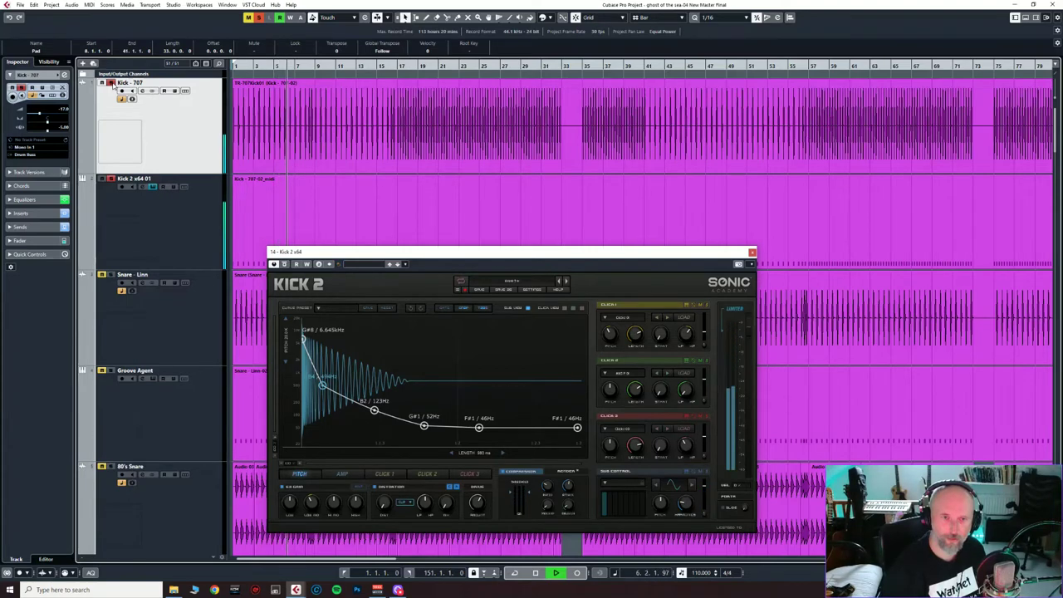
key("space")
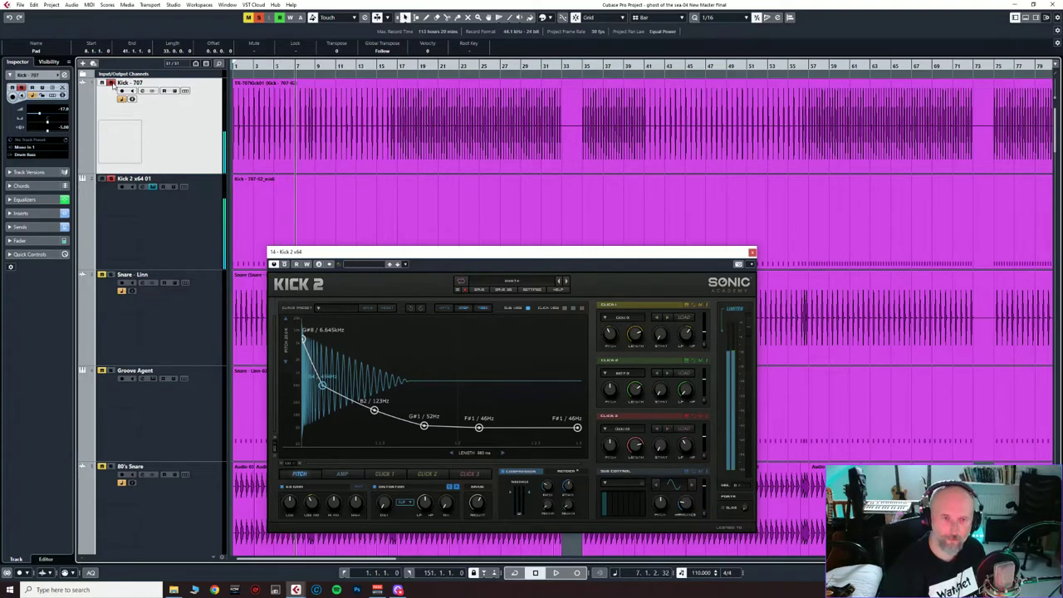
left_click(110, 83)
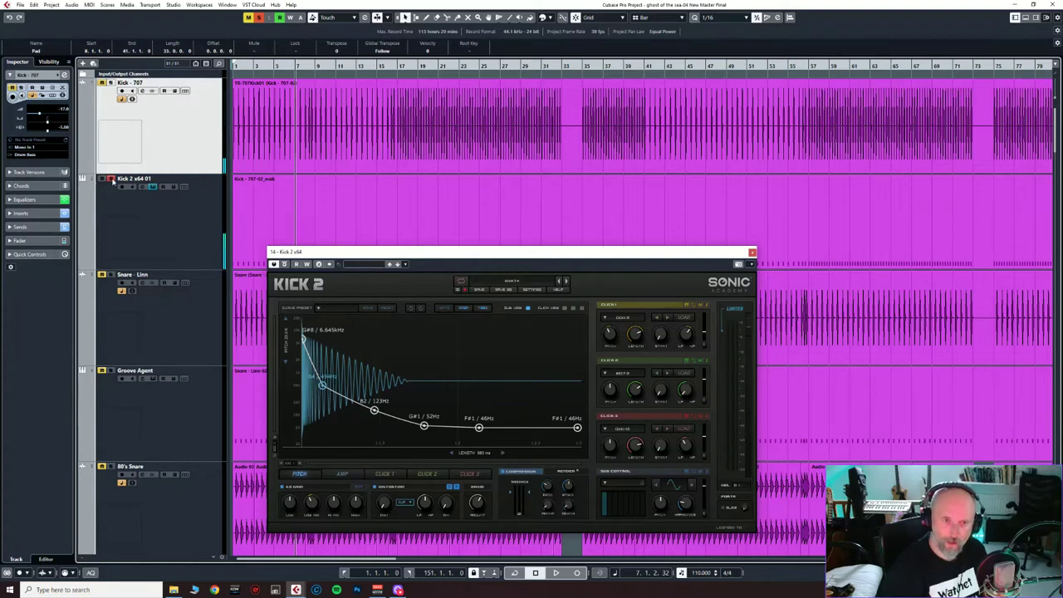
left_click(111, 180)
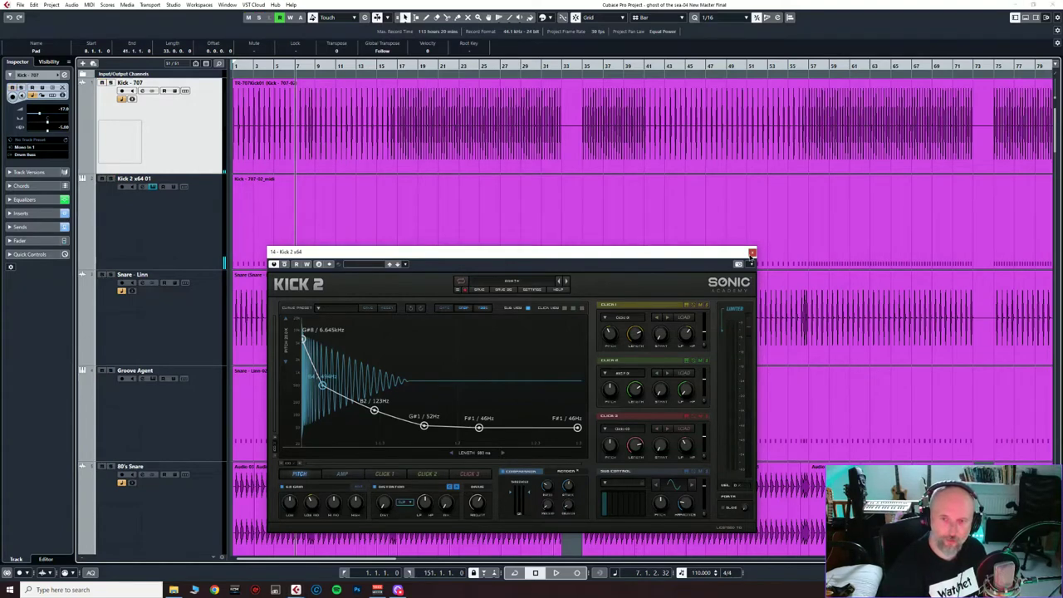
Step: Close the Kick 2 instrument editor, solo the Snare - Linn track and play it briefly from the project start
left_click(751, 251)
left_click(111, 275)
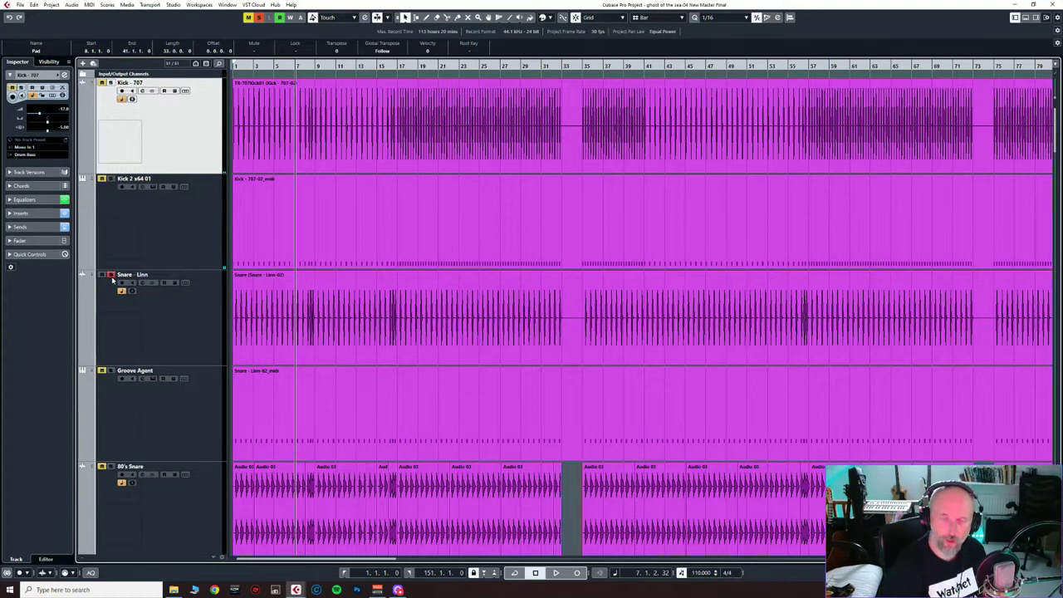
key("Home")
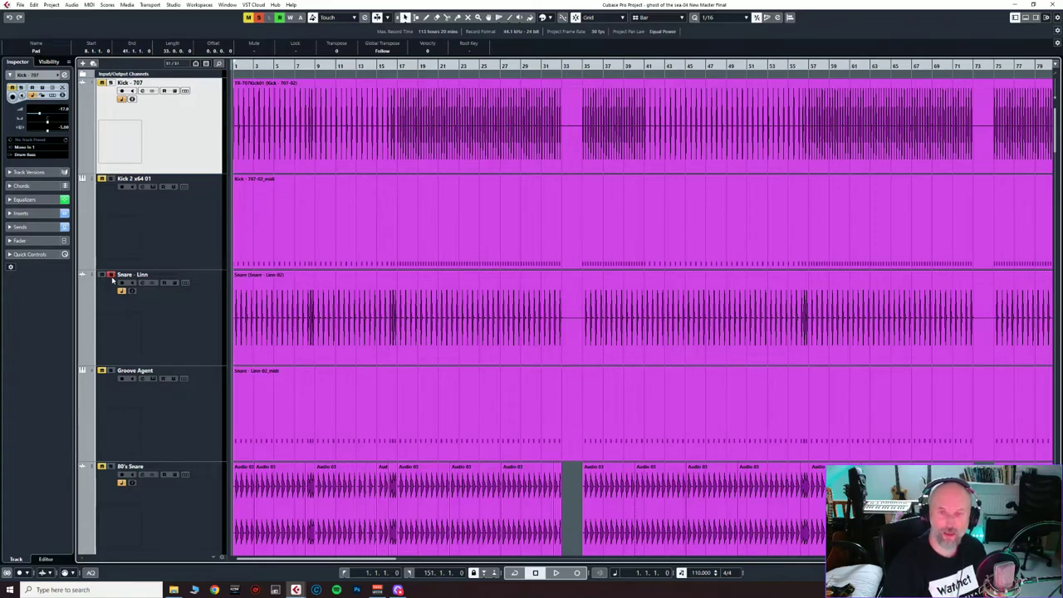
key("space")
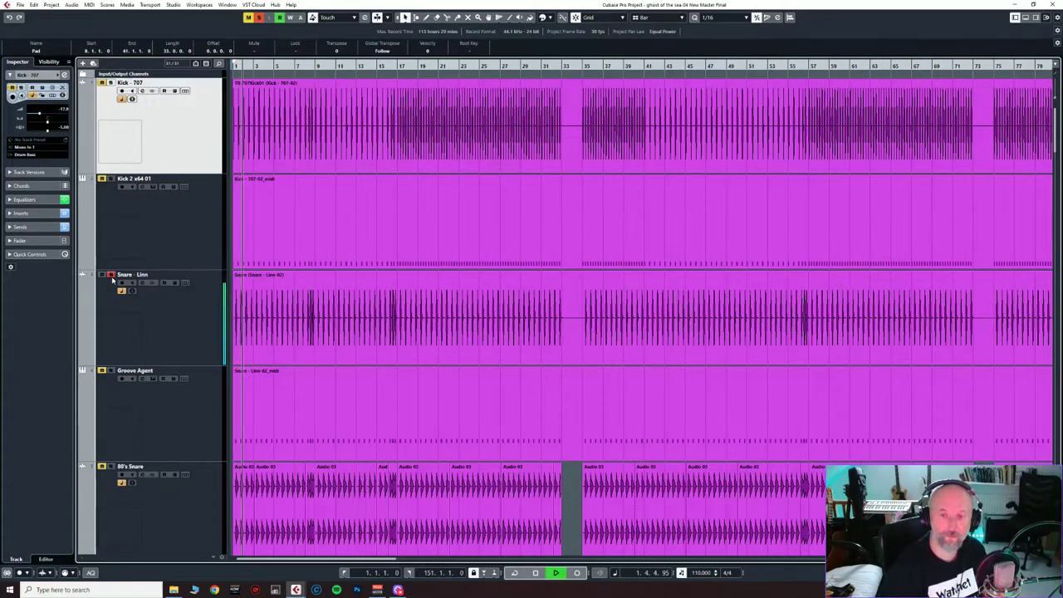
key("space")
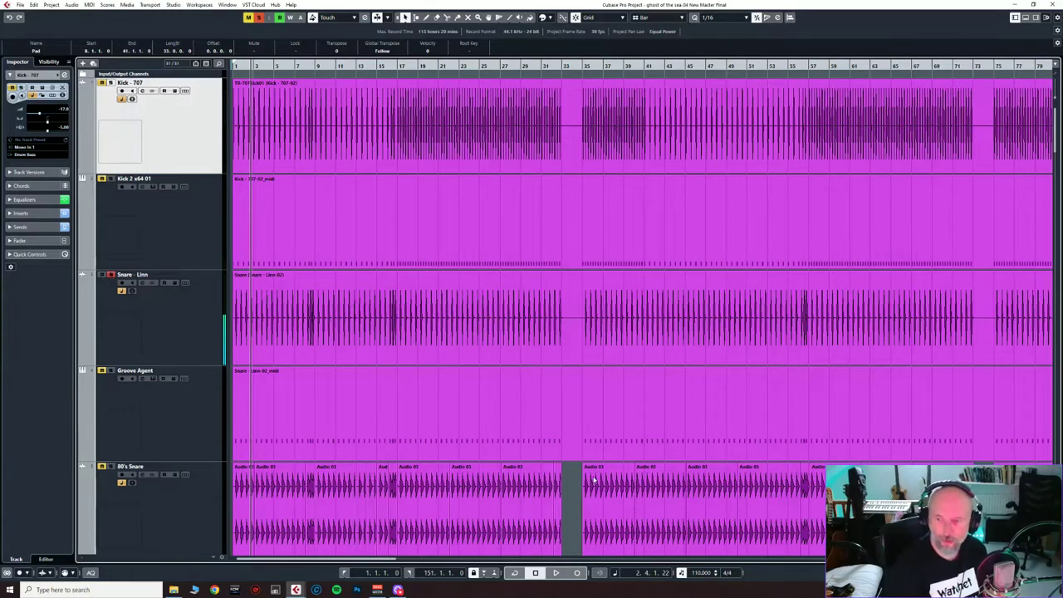
key("h")
key("h")
key("h")
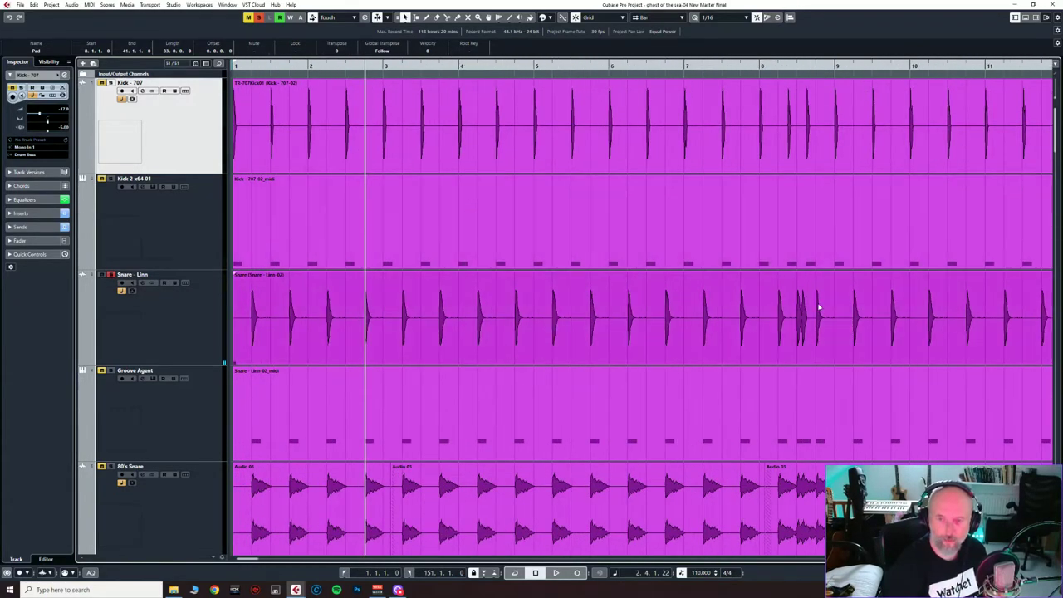
Step: Solo the Groove Agent track instead of Snare - Linn and play it from the project start to about bar 2
left_click(112, 275)
left_click(112, 371)
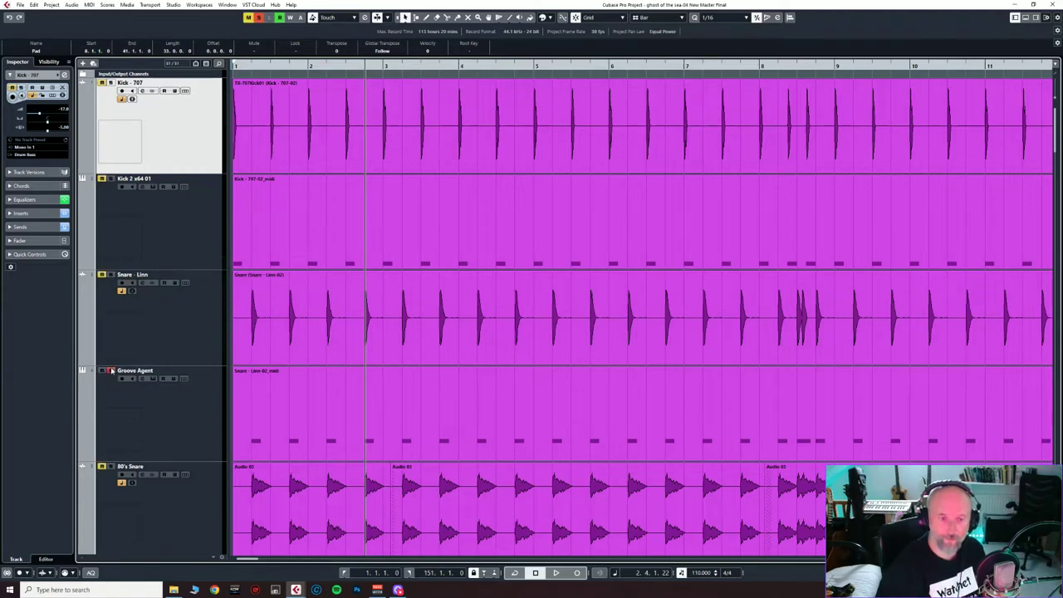
key("space")
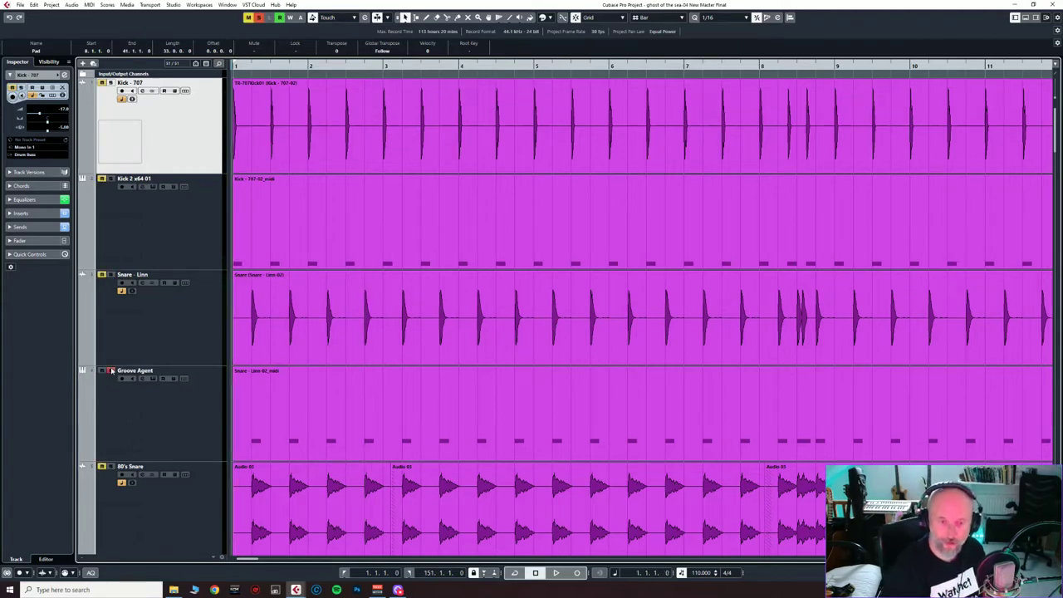
key("space")
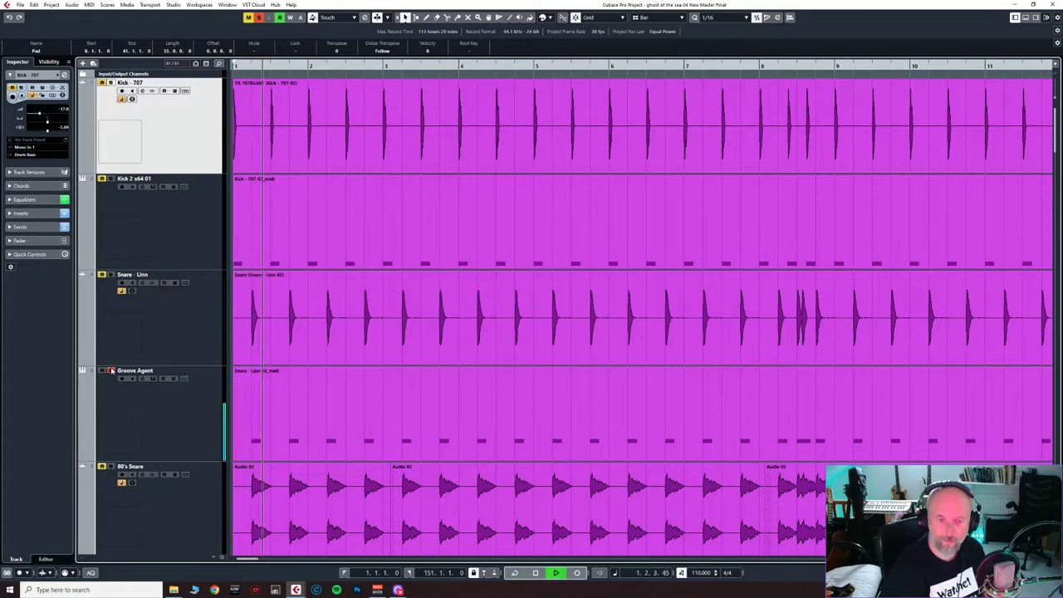
key("space")
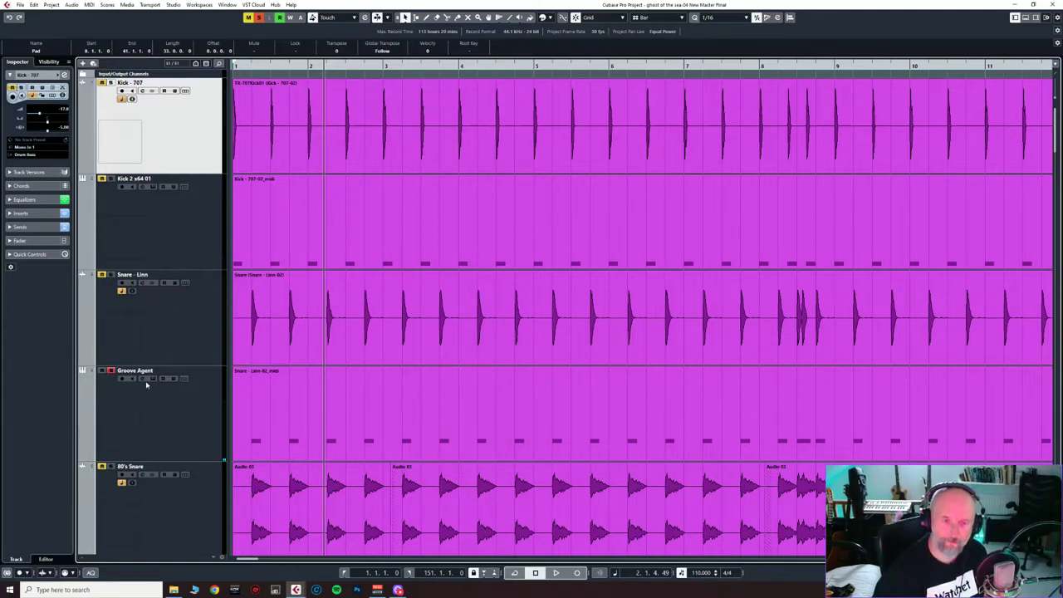
Step: Open the Groove Agent track's instrument editor, audition the Snare pad of the Addielove kit several times, and close the editor
left_click(150, 380)
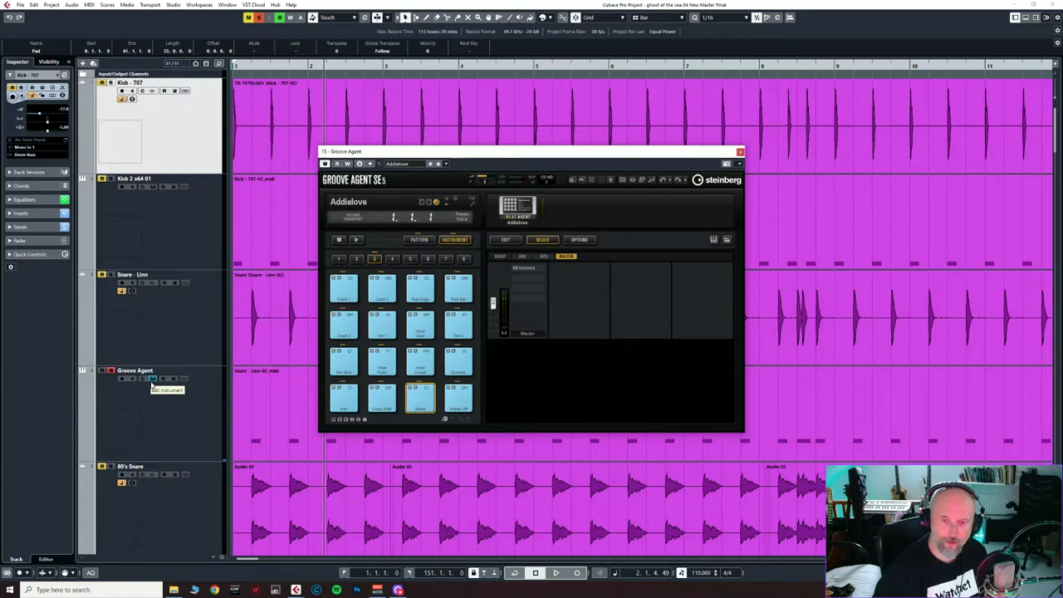
left_click(427, 404)
left_click(427, 403)
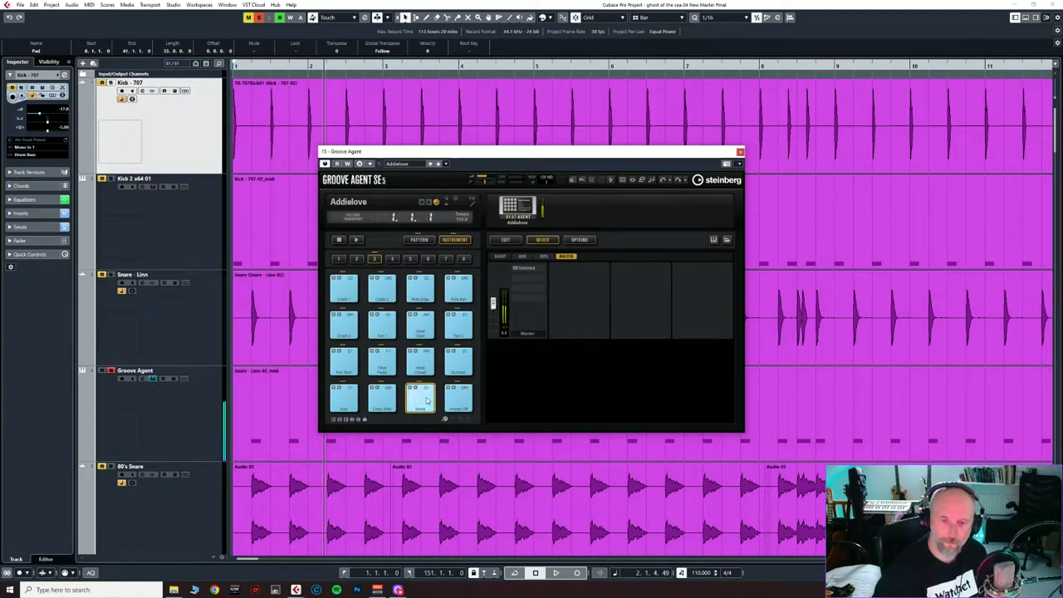
left_click(427, 404)
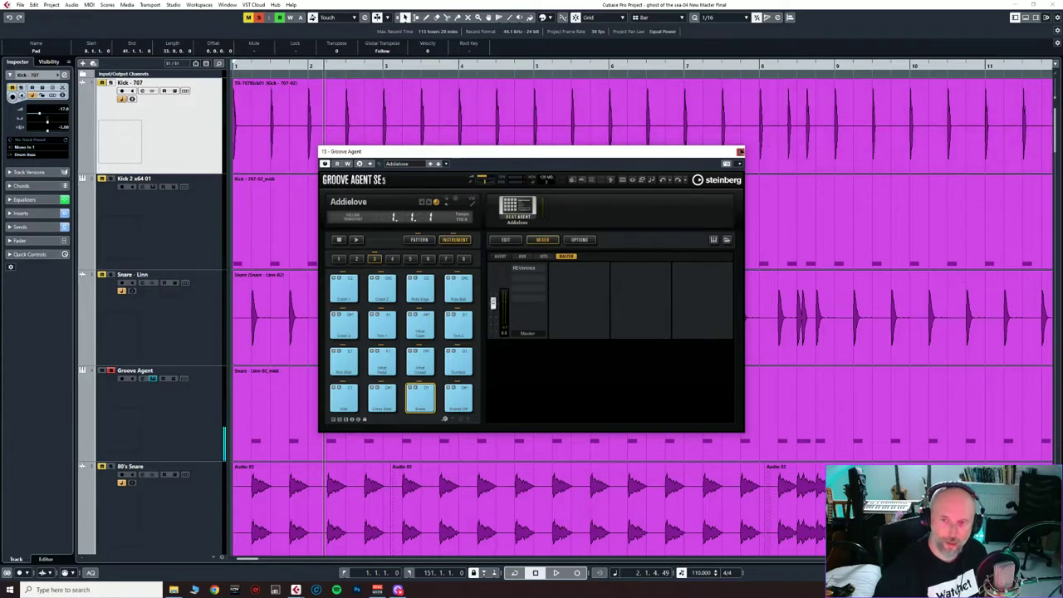
left_click(741, 152)
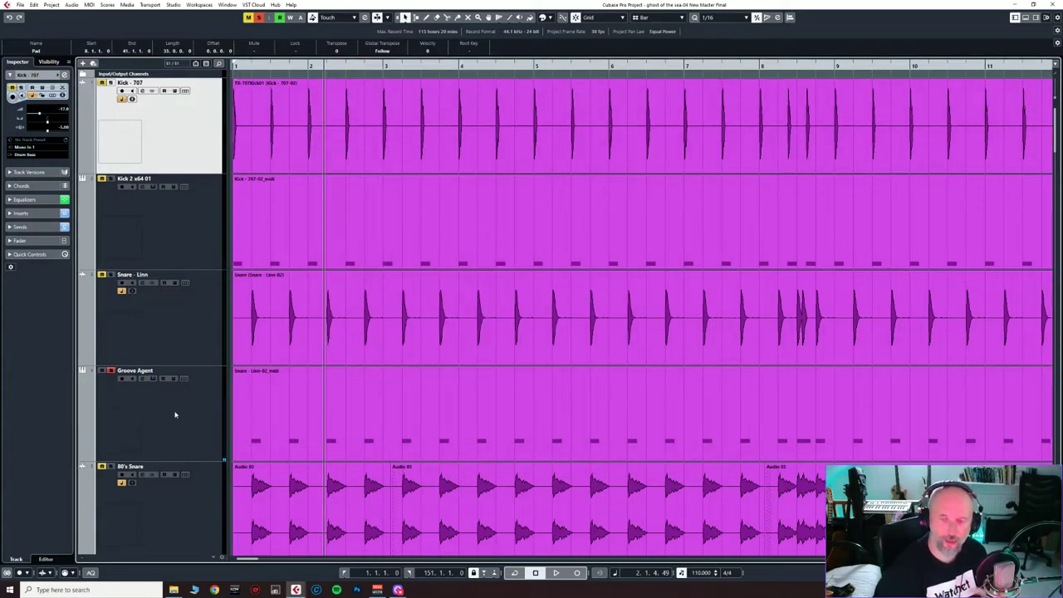
left_click(450, 248)
left_click(465, 301)
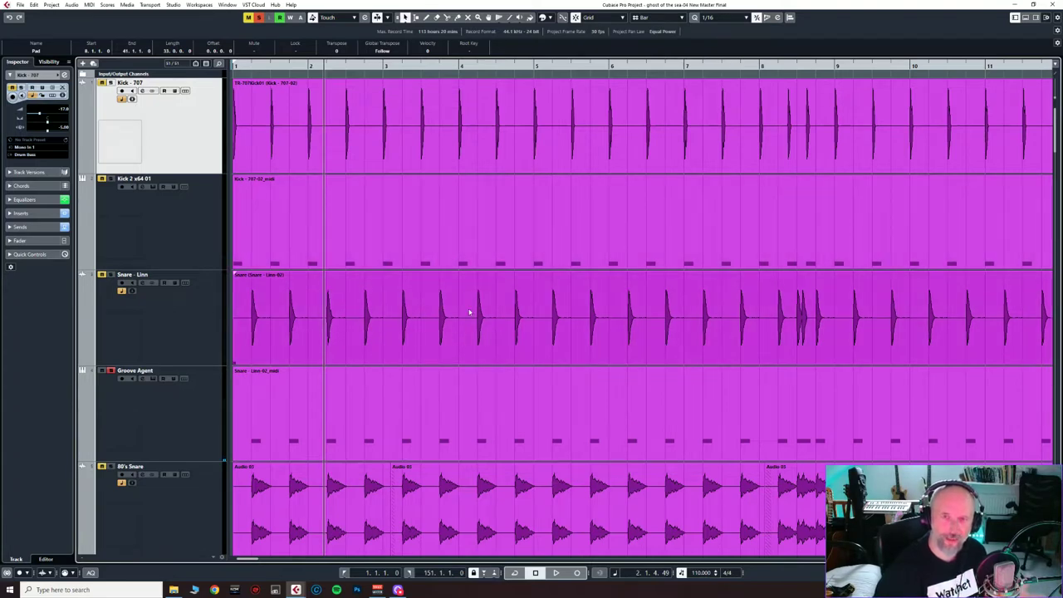
left_click(398, 435)
left_click(279, 225)
left_click(316, 324)
left_click(329, 425)
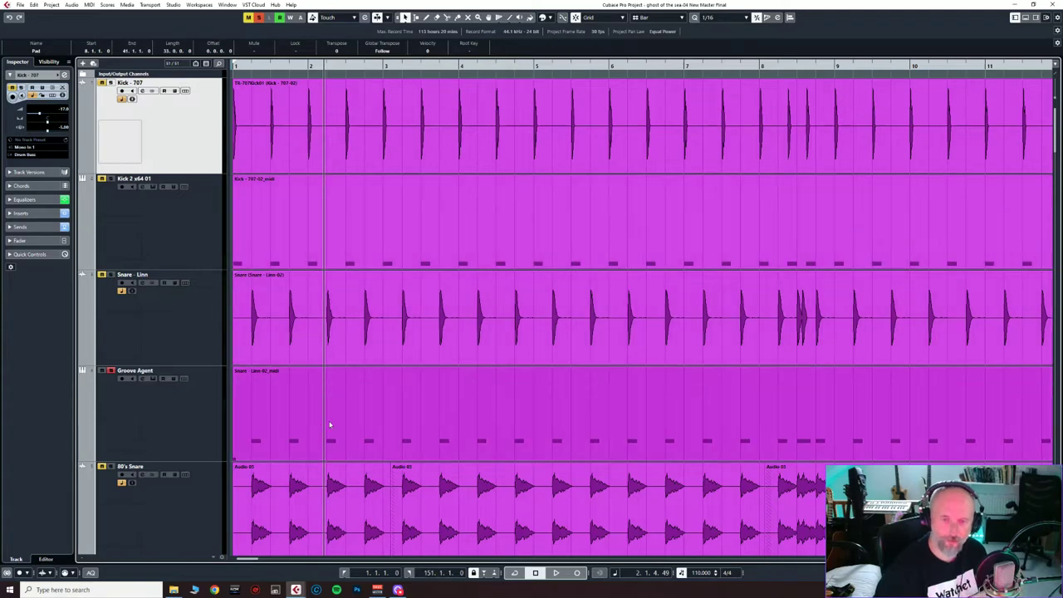
left_click(422, 261)
left_click(349, 399)
Step: Unsolo Groove Agent, play the 80's Snare track in solo from the project start for about one bar, and unsolo it
left_click(112, 373)
left_click(112, 371)
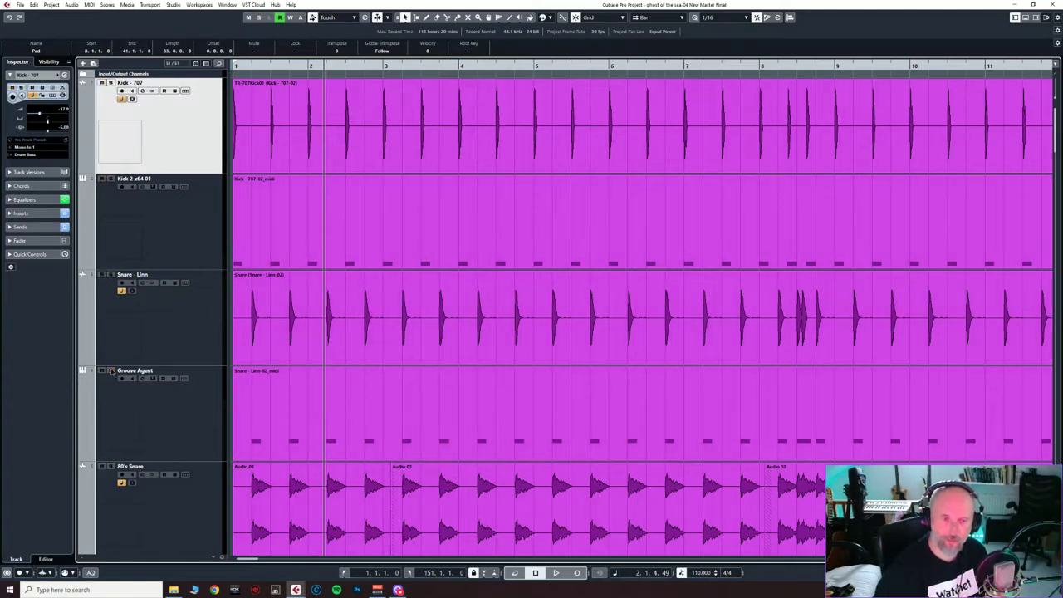
scroll(190, 342, "down", 1)
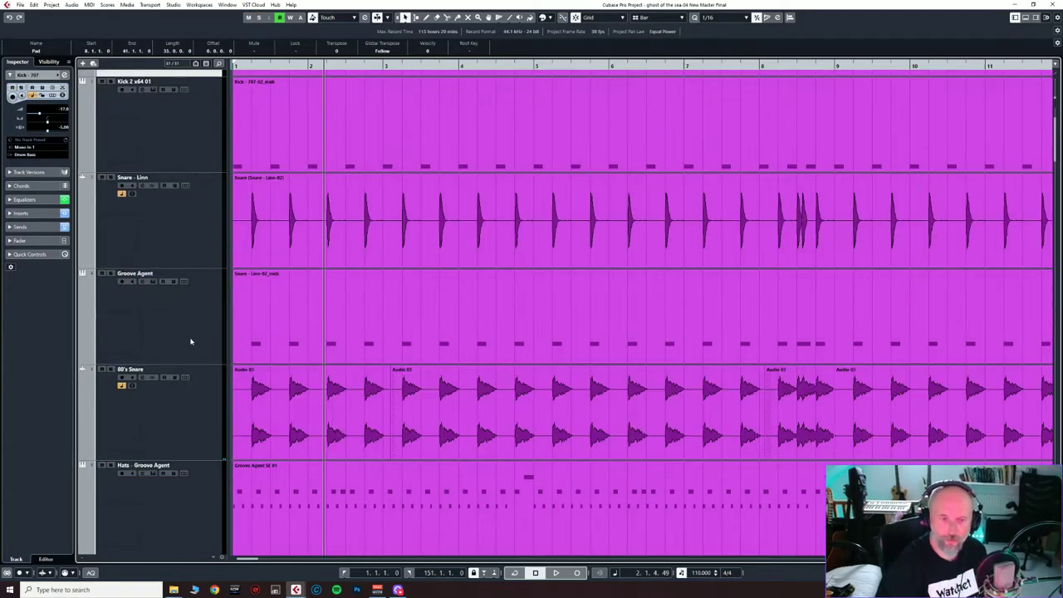
left_click(112, 368)
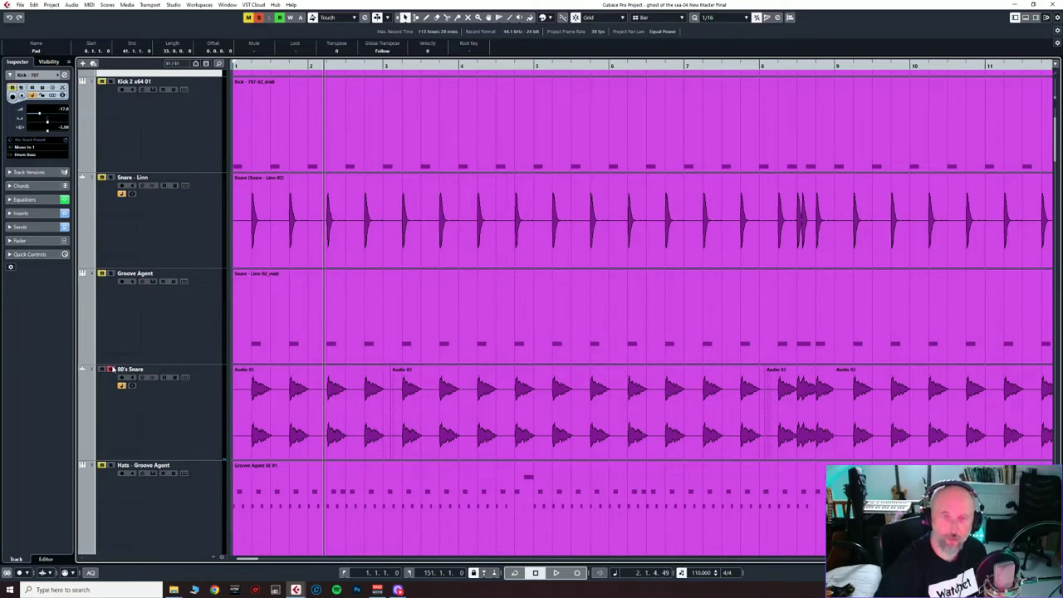
key("space")
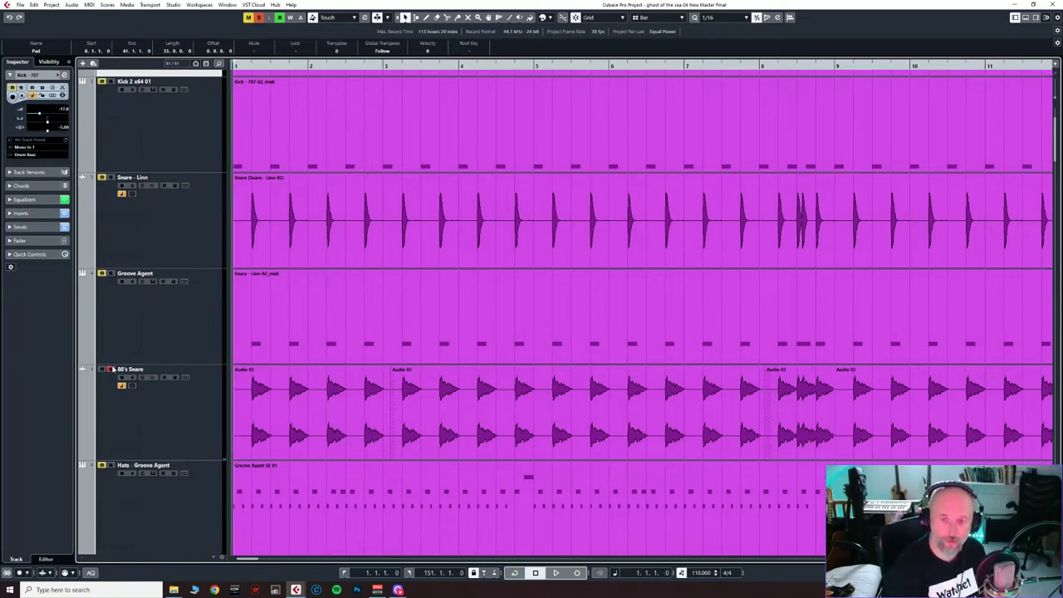
key("space")
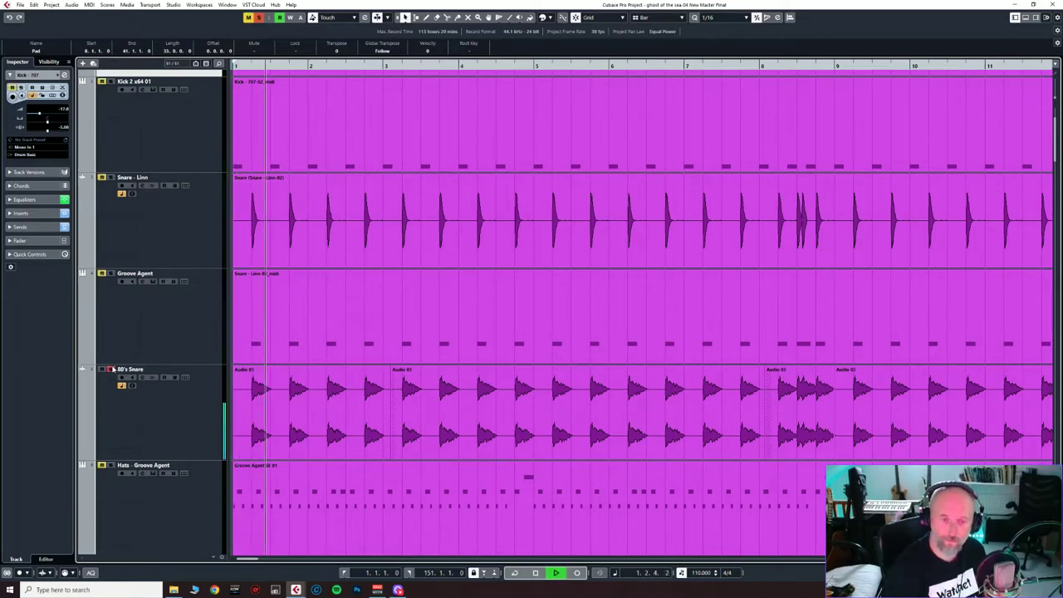
key("space")
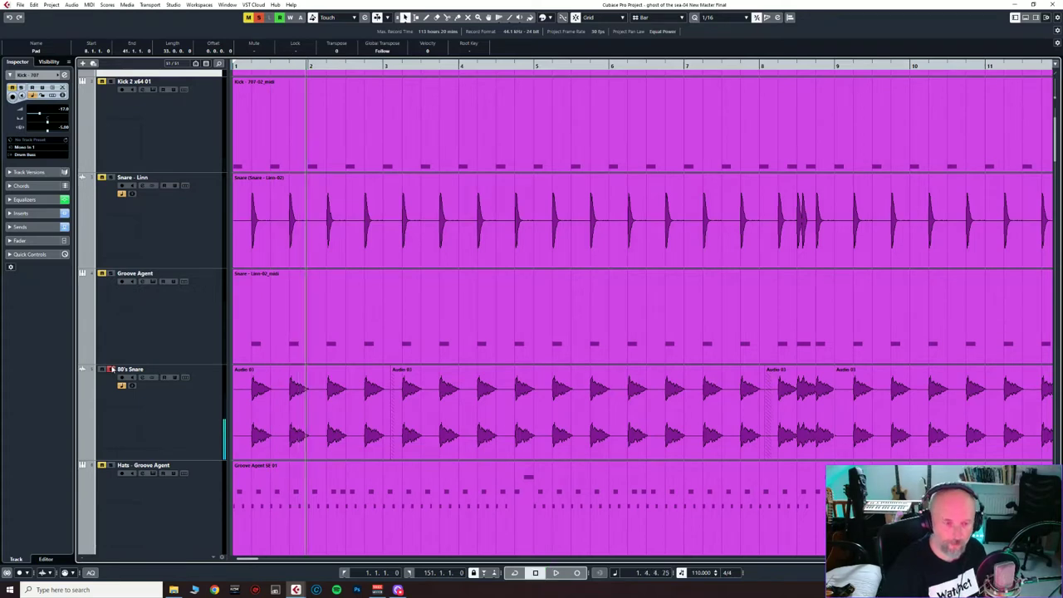
left_click(112, 369)
Step: Solo the Hats - Groove Agent track and play it from the project start to about bar 3, opening its instrument editor during playback
scroll(144, 284, "down", 4)
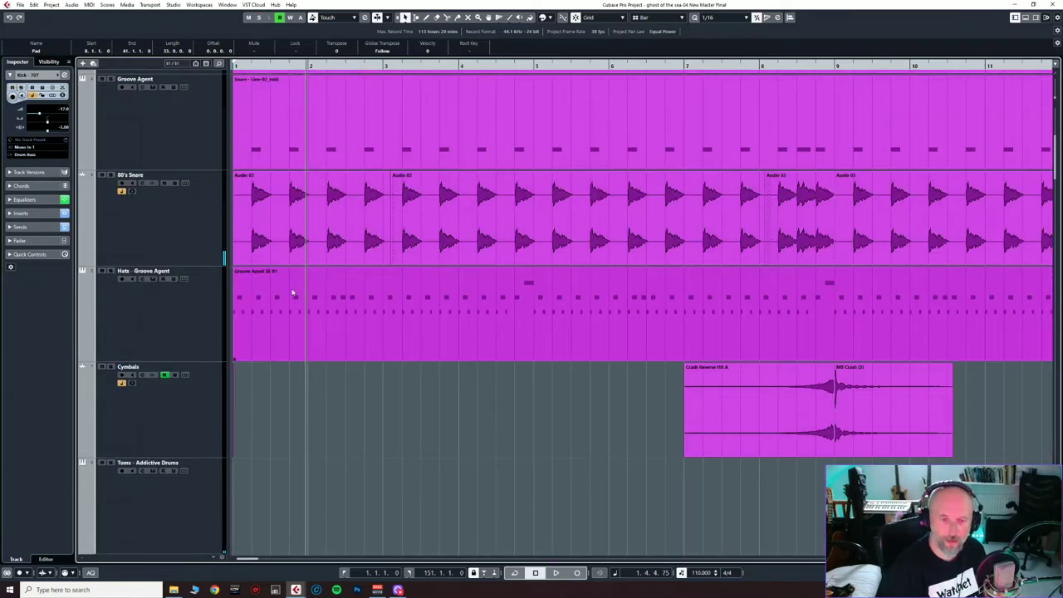
left_click(112, 272)
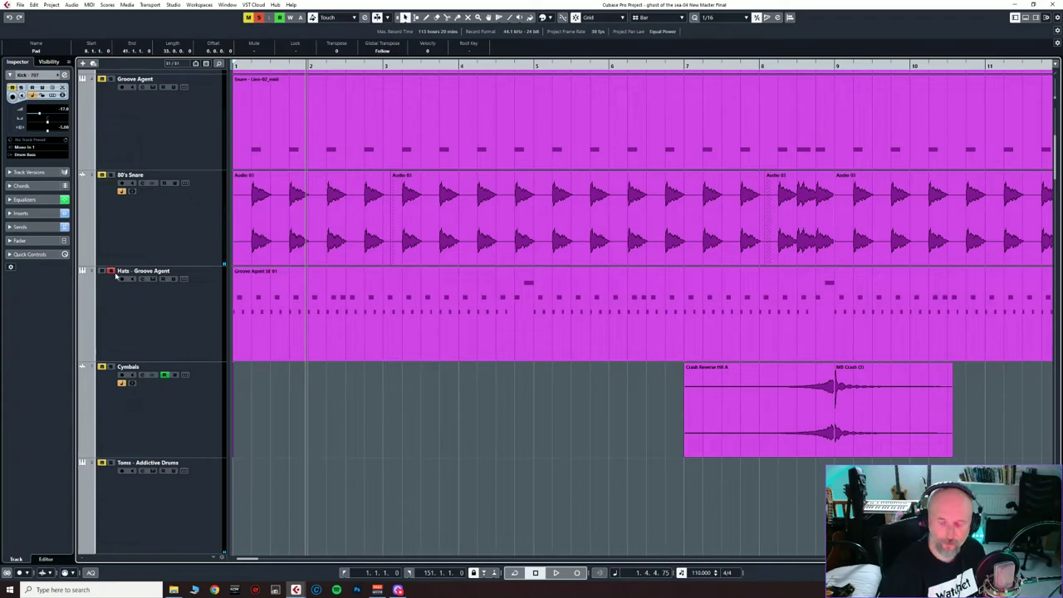
key("KP_Decimal")
key("space")
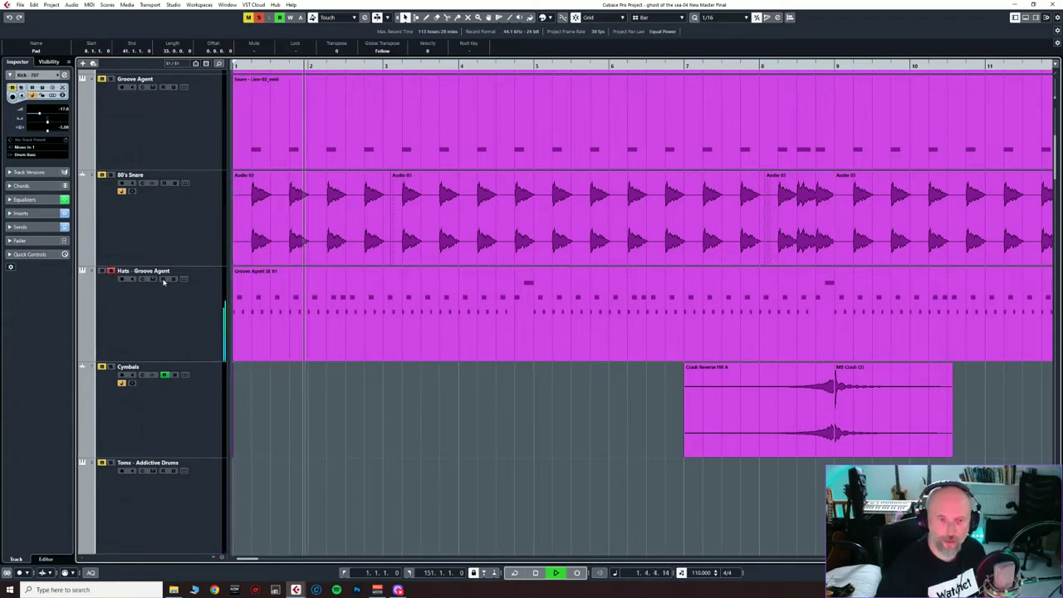
left_click(154, 279)
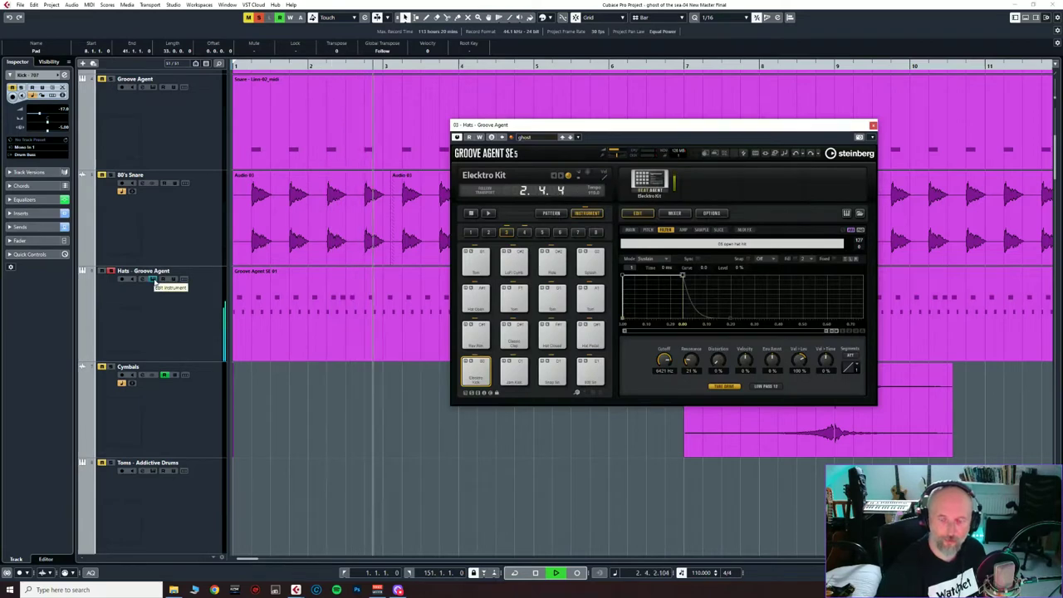
key("space")
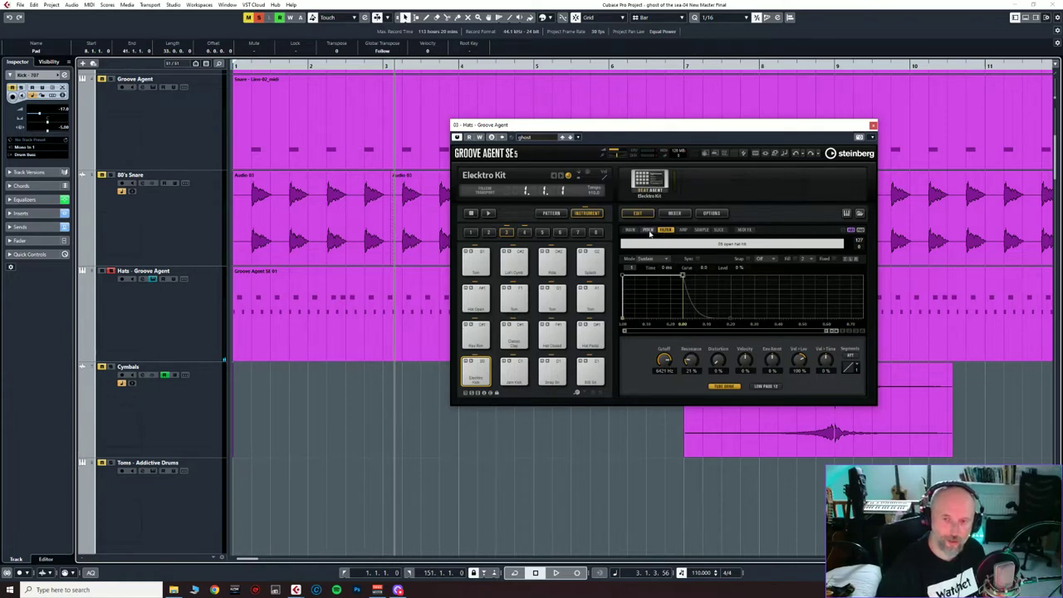
Step: Audition the closed and pedal hat pads and view their pitch settings, closing the editor and unsoloing the hats track when done
left_click(554, 342)
left_click(589, 337)
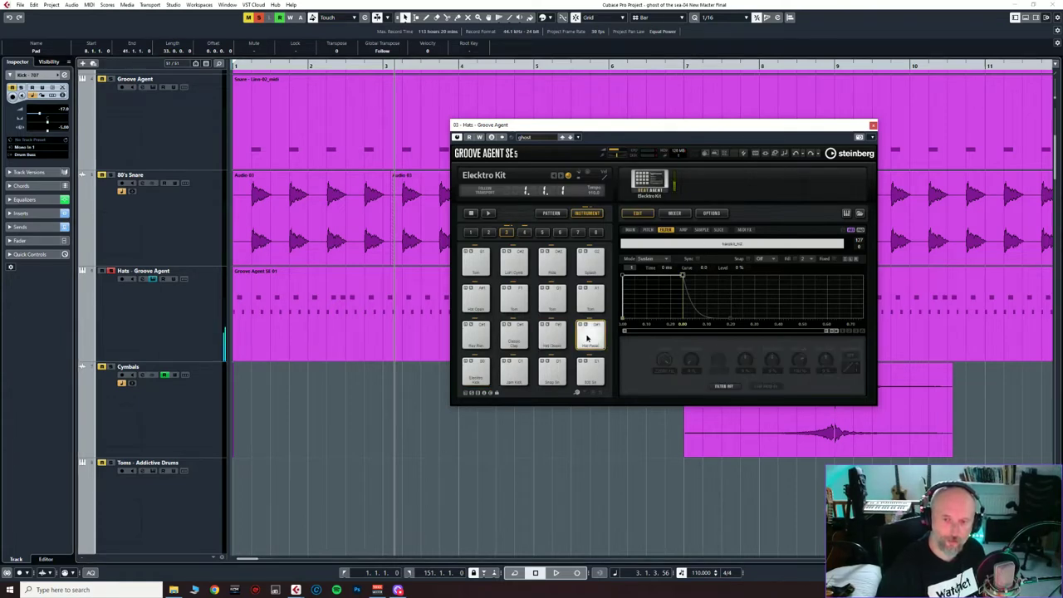
left_click(550, 335)
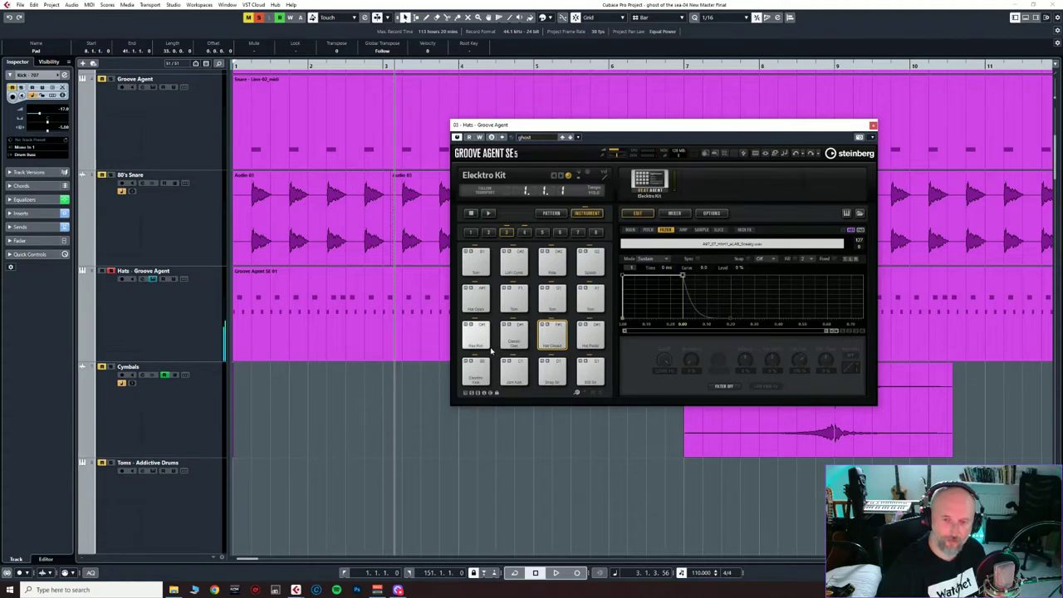
left_click(928, 201)
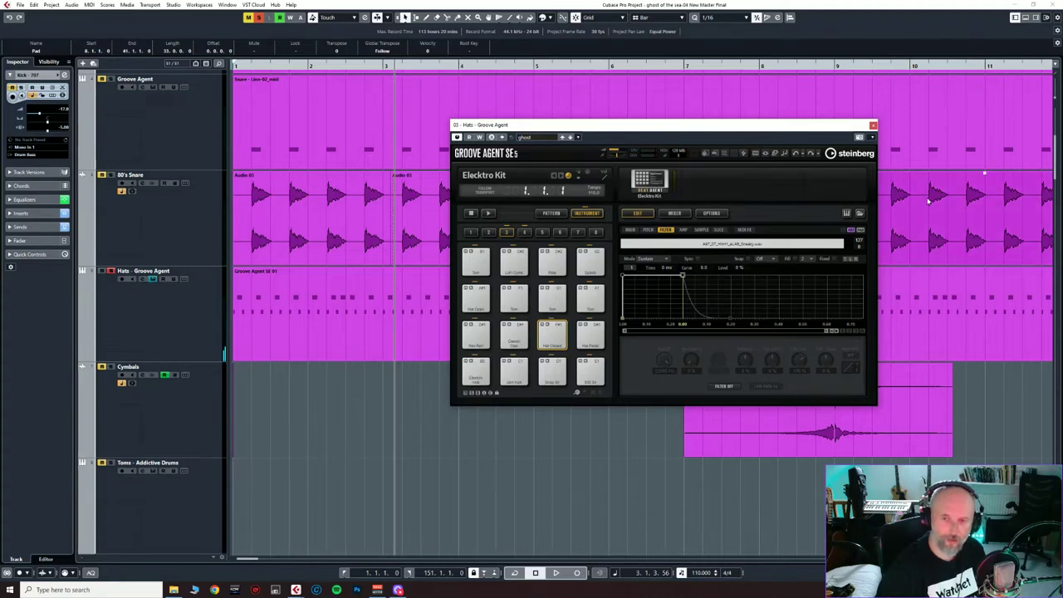
left_click(548, 343)
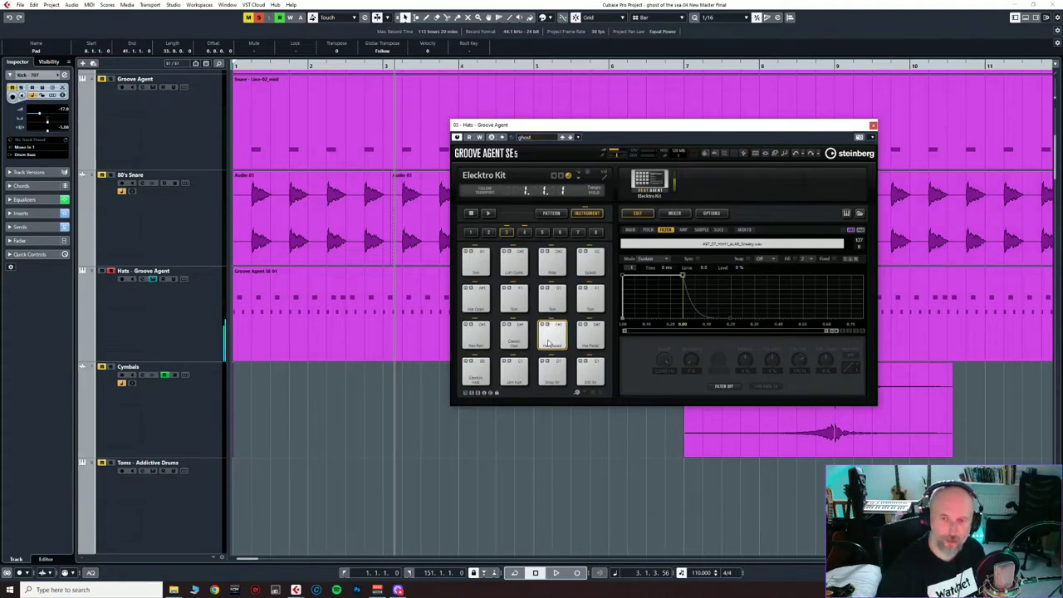
left_click(646, 230)
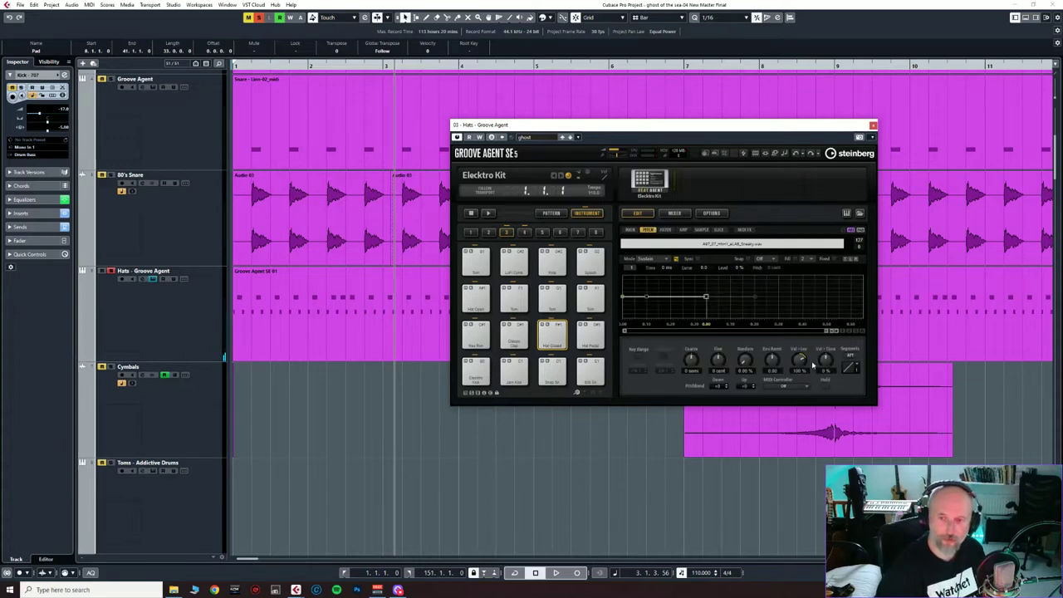
left_click(590, 341)
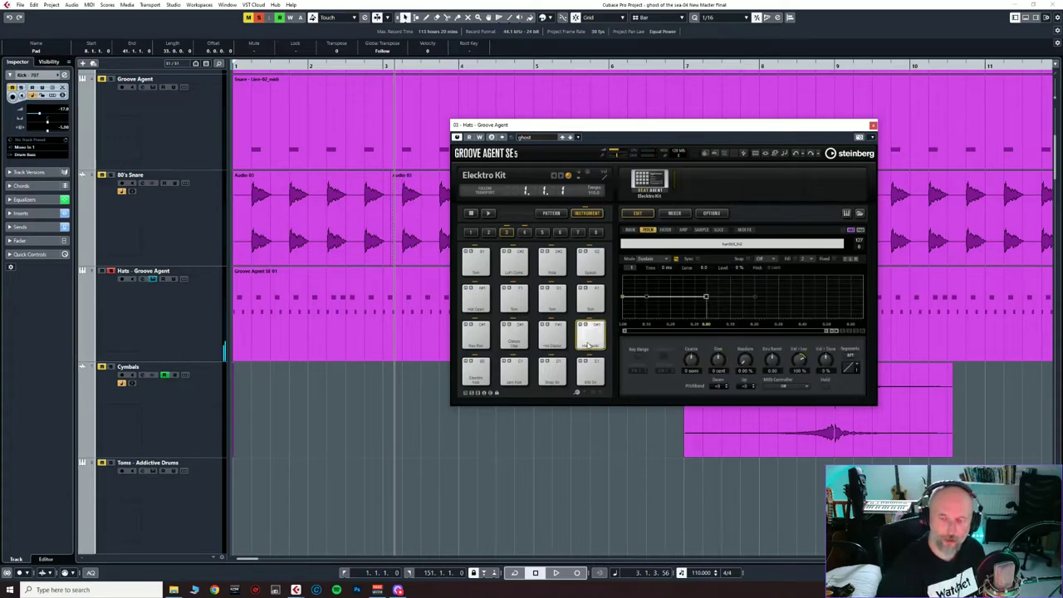
left_click(926, 136)
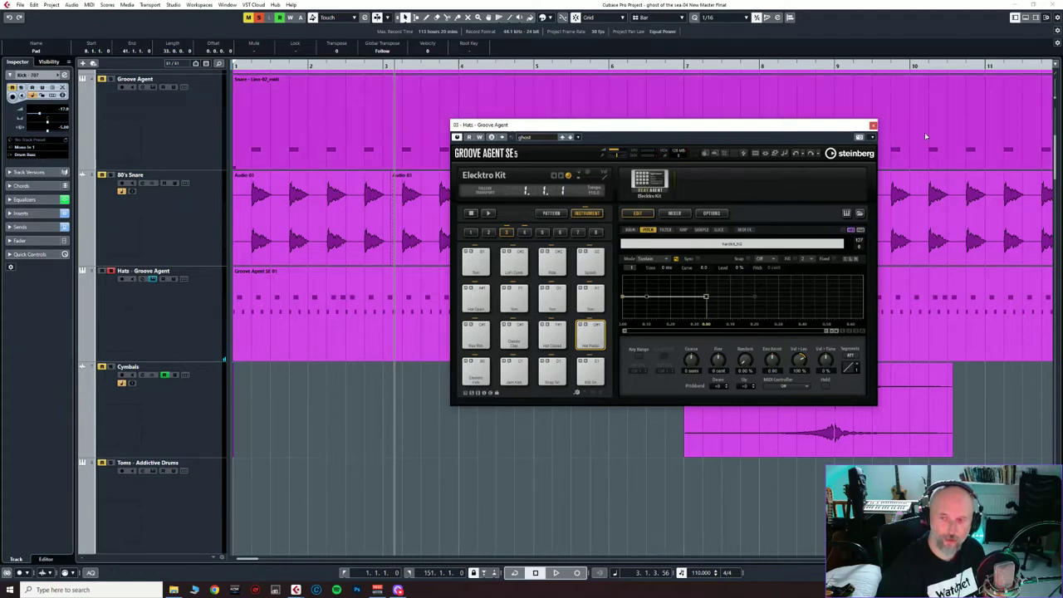
left_click(873, 125)
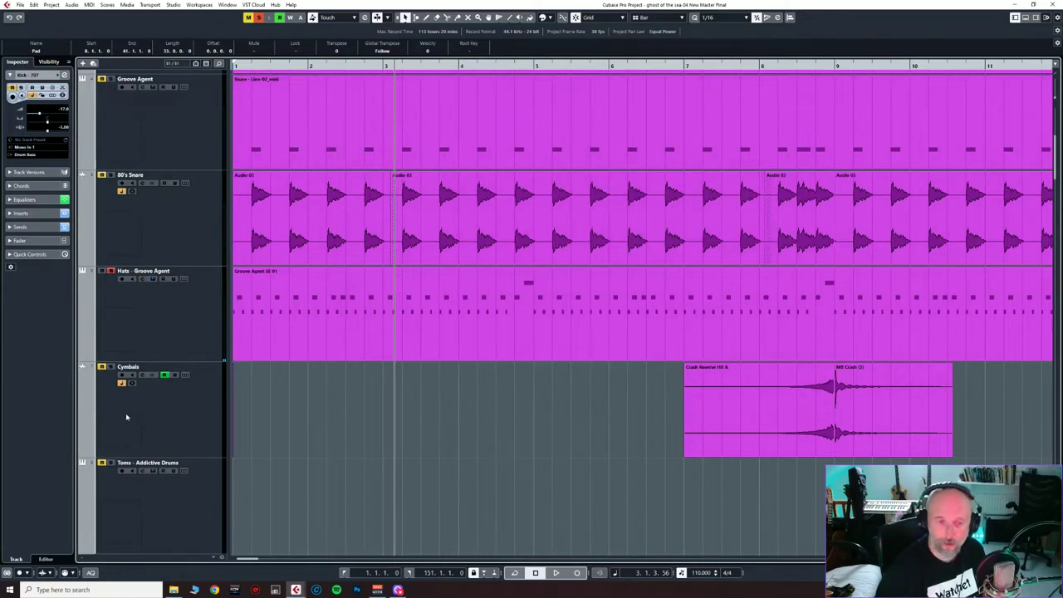
left_click(110, 271)
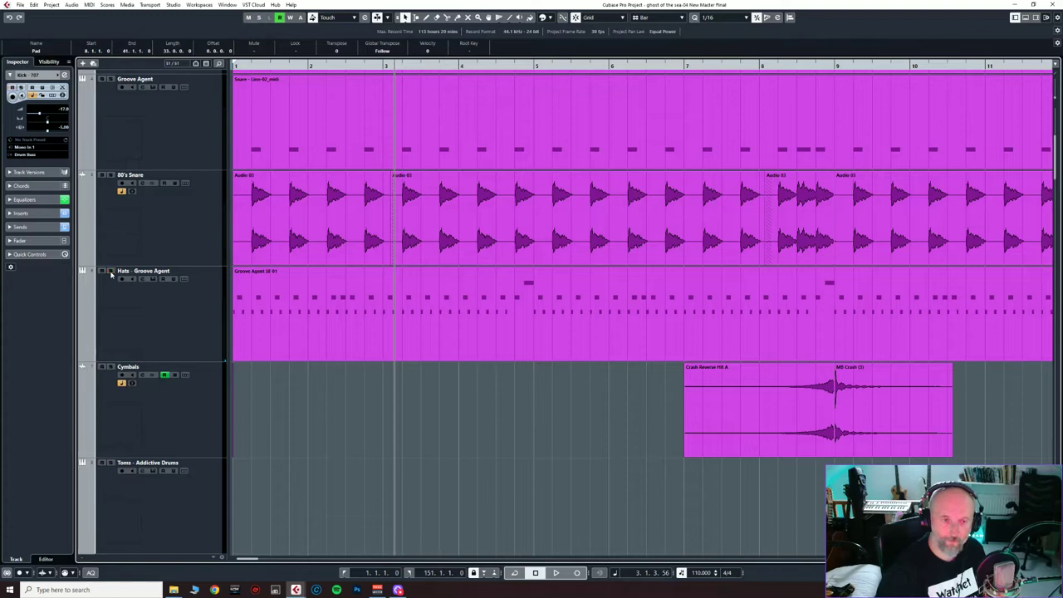
Step: Solo the Cymbals track, play it from bar 8 until just past bar 9, and unsolo it
left_click(112, 367)
left_click(771, 66)
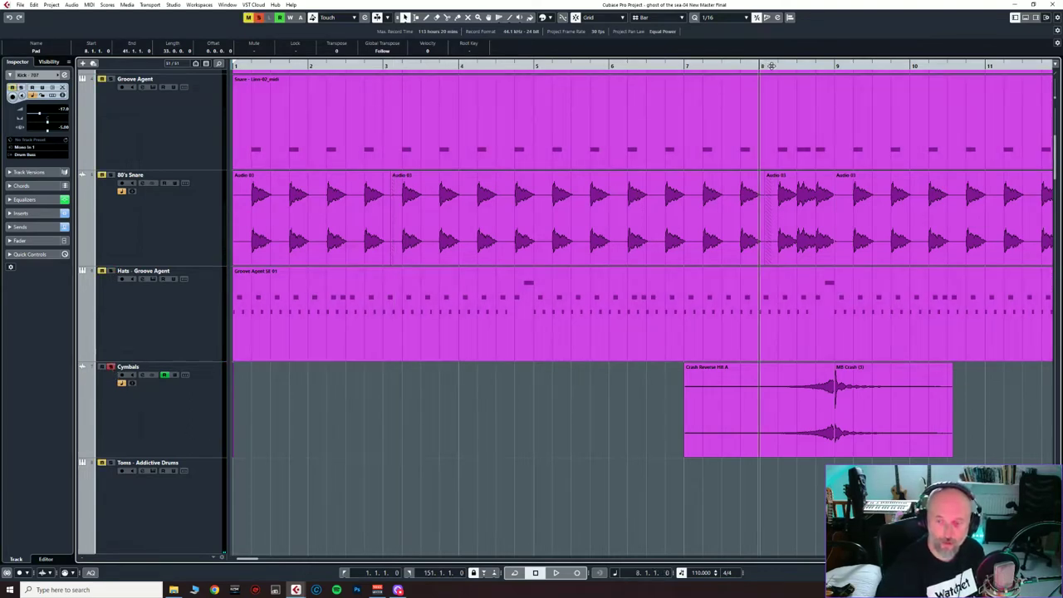
key("space")
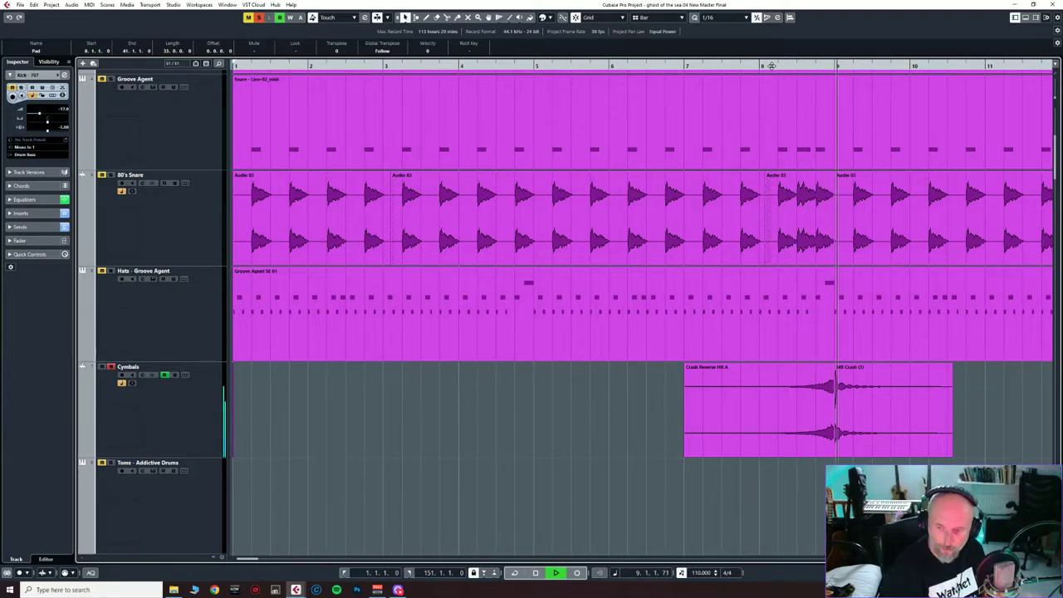
key("space")
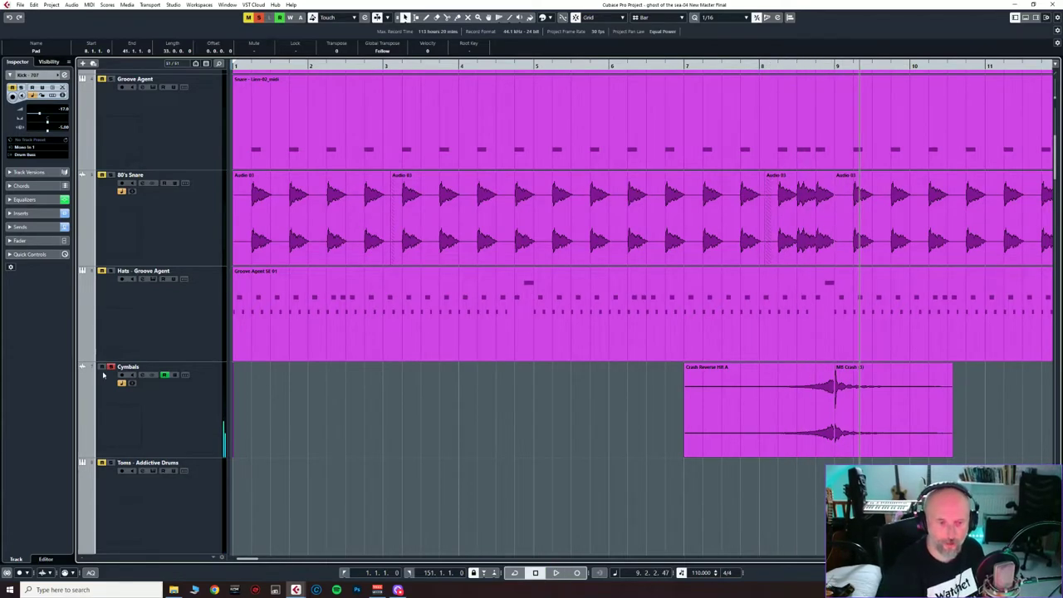
left_click(112, 374)
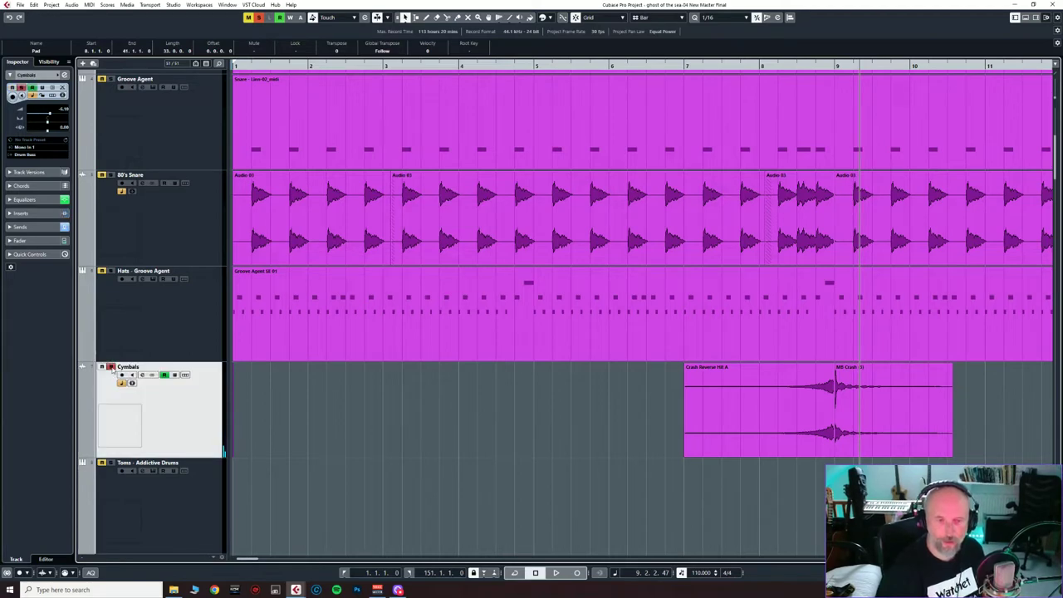
left_click(110, 366)
Step: Play the Drop kick (D) track in solo from bar 9 for about one bar, and unsolo it
scroll(611, 424, "down", 3)
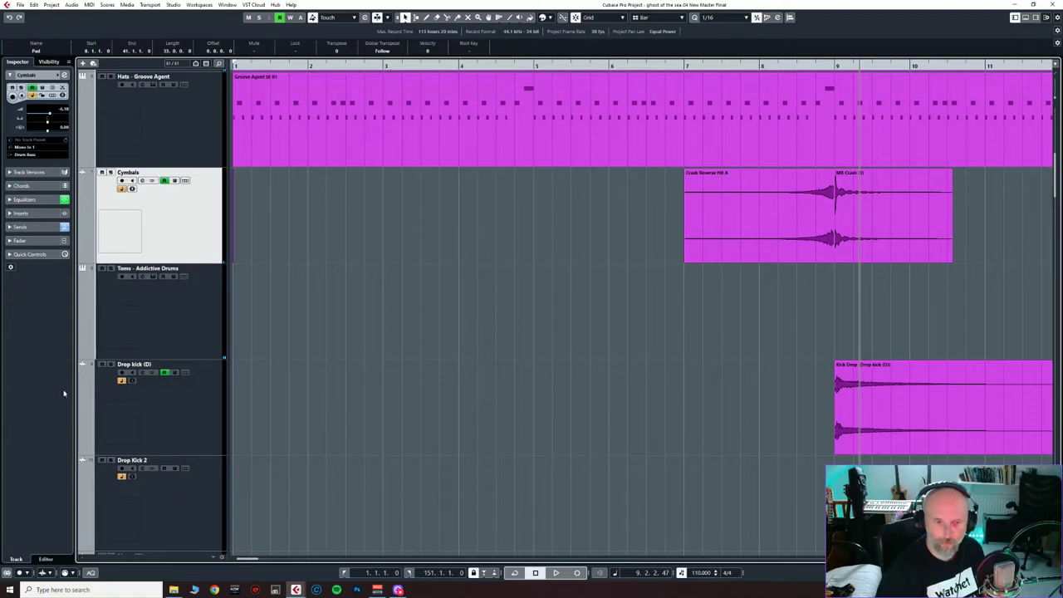
left_click(111, 364)
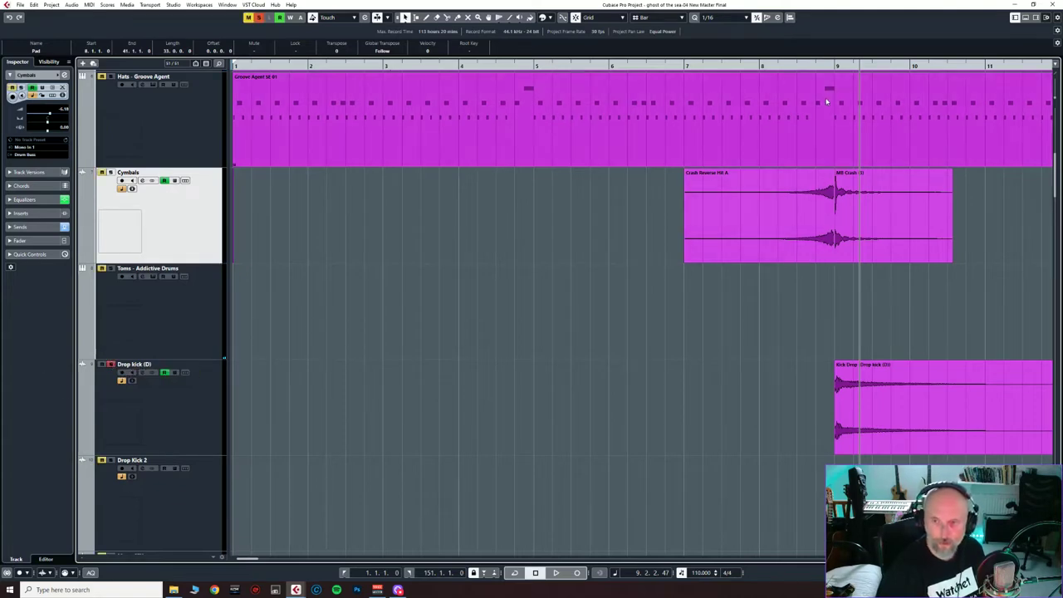
left_click(835, 66)
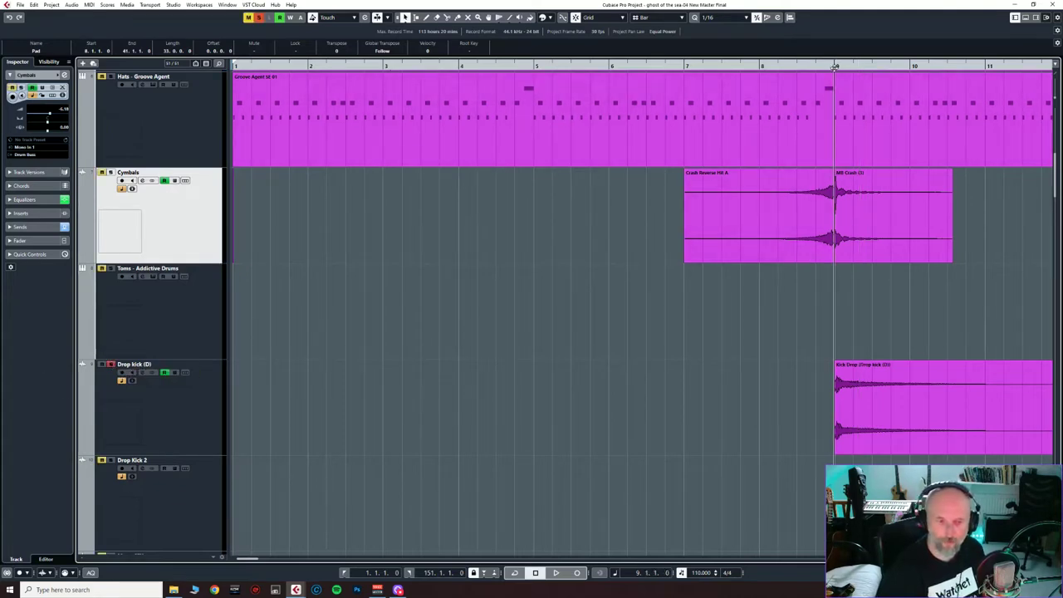
key("space")
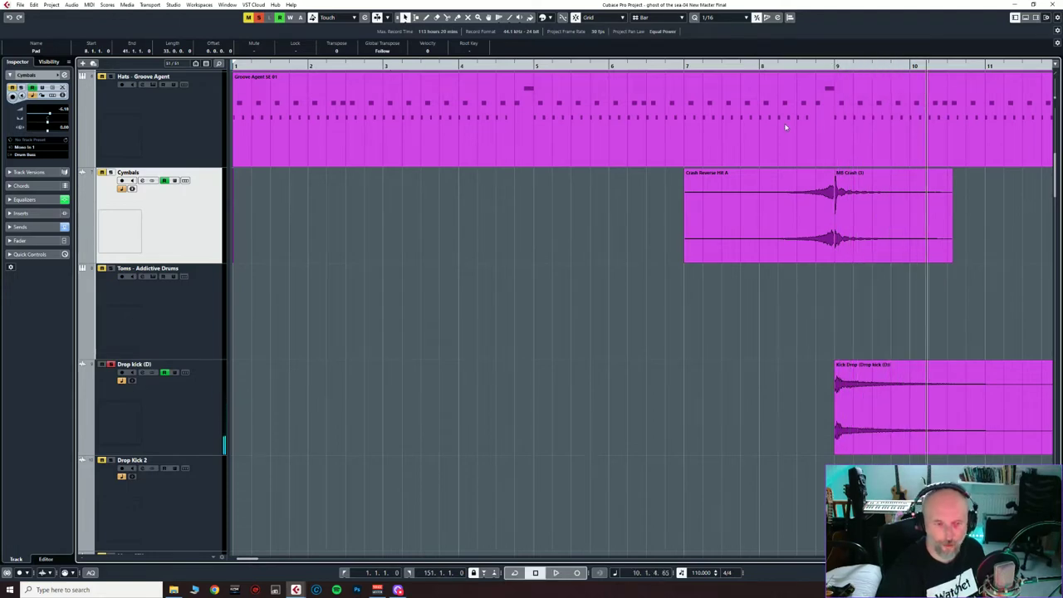
Step: Place the playback position at bar 9 and widen the timeline to about 79 bars to examine the drop kick and SFX events
scroll(316, 446, "down", 2)
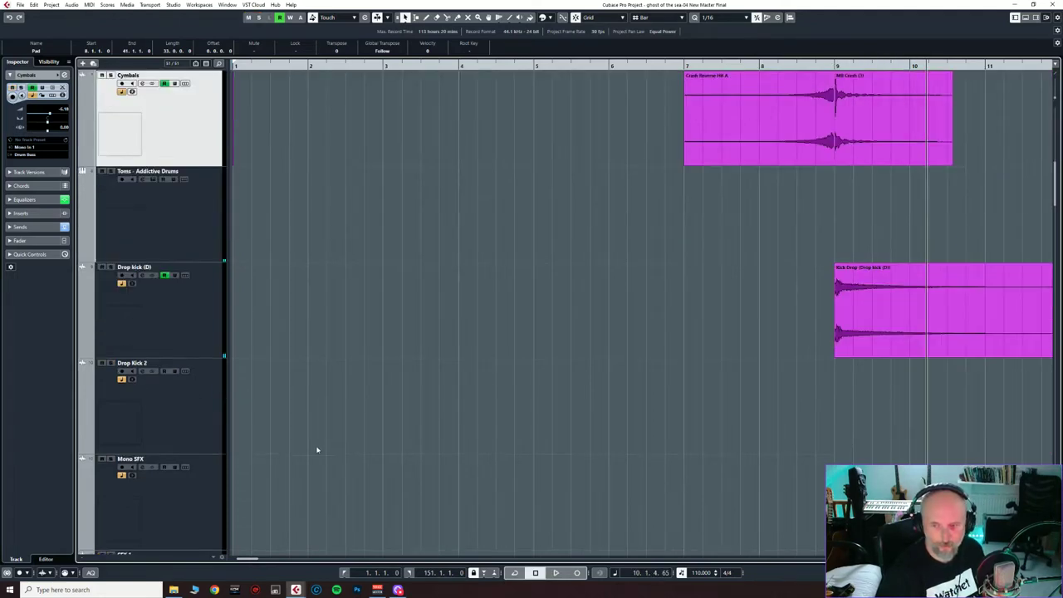
scroll(956, 442, "down", 4)
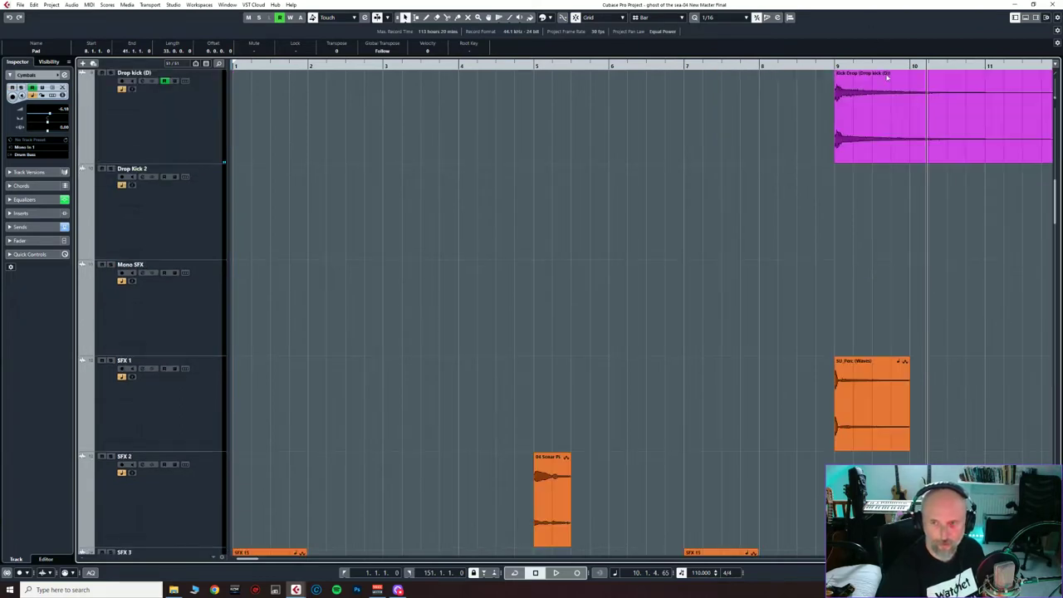
left_click(835, 66)
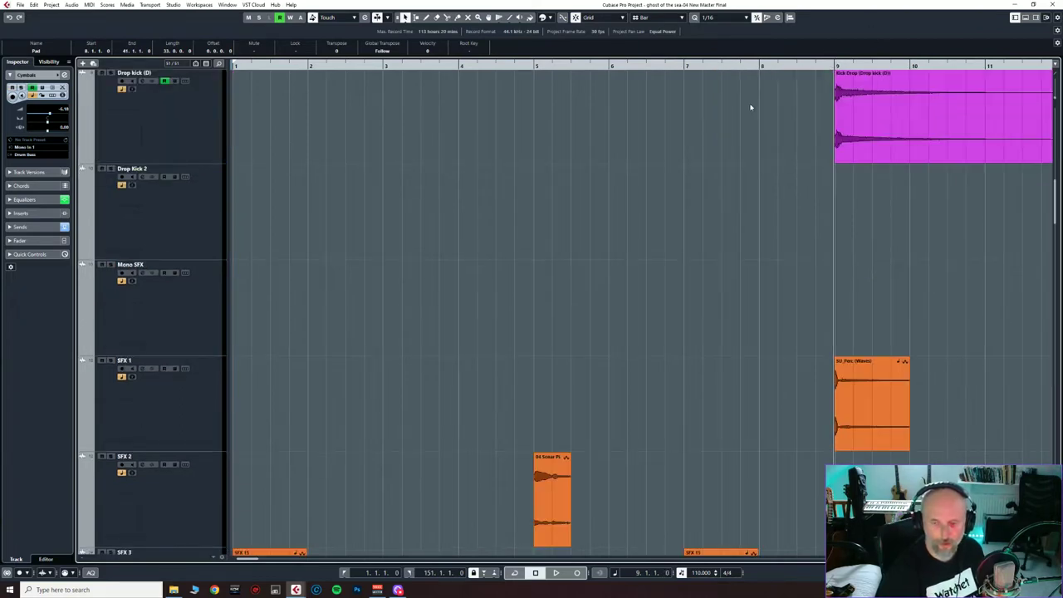
key("g")
key("g")
key("g")
key("g")
key("g")
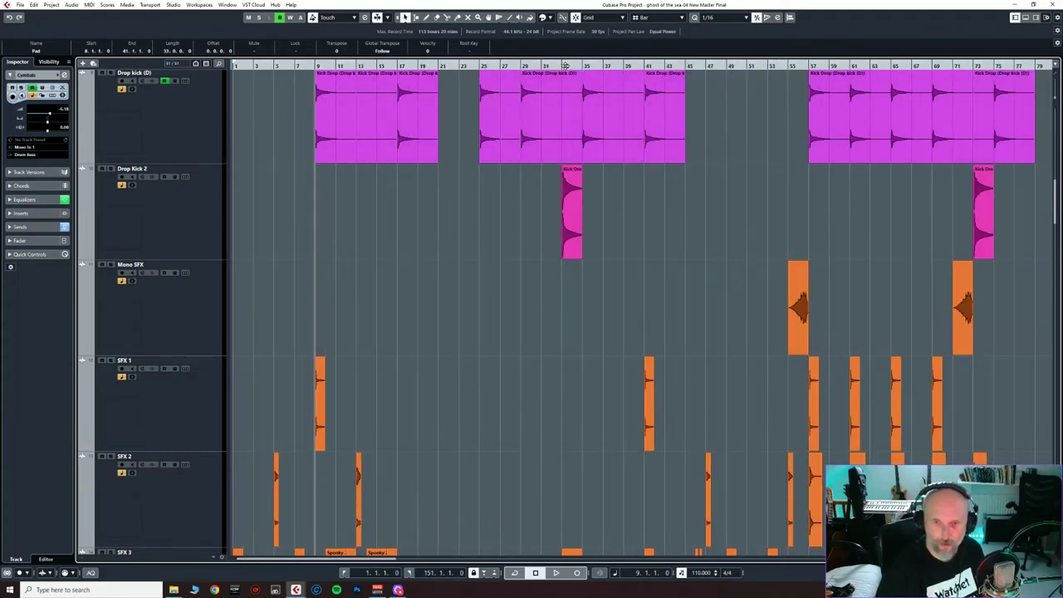
Step: Select the Mono SFX track and play its event from bar 55, soloing it during playback and unsoloing it when the event ends
left_click(196, 334)
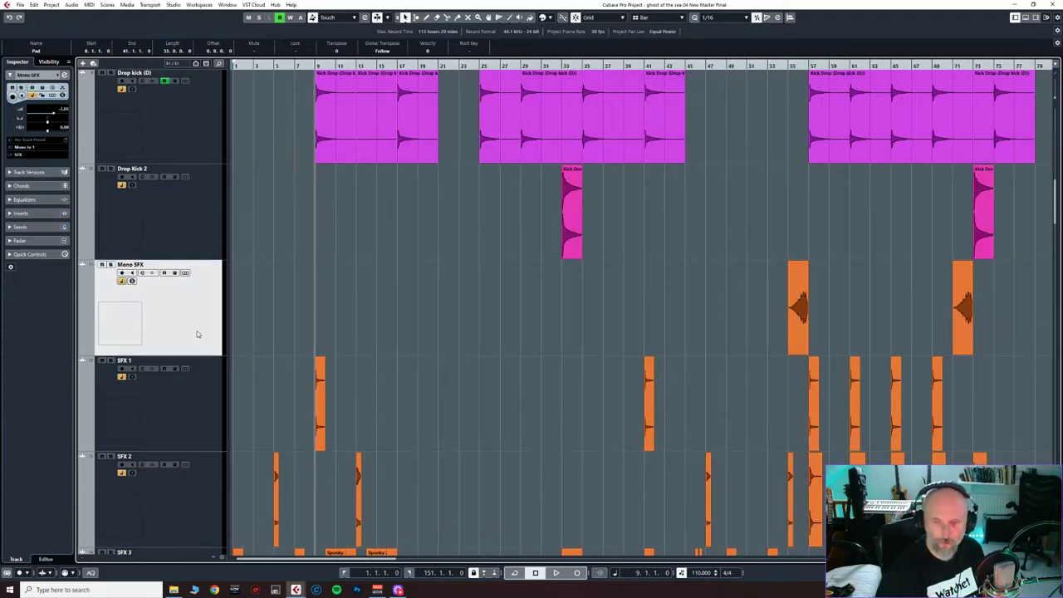
left_click(784, 65)
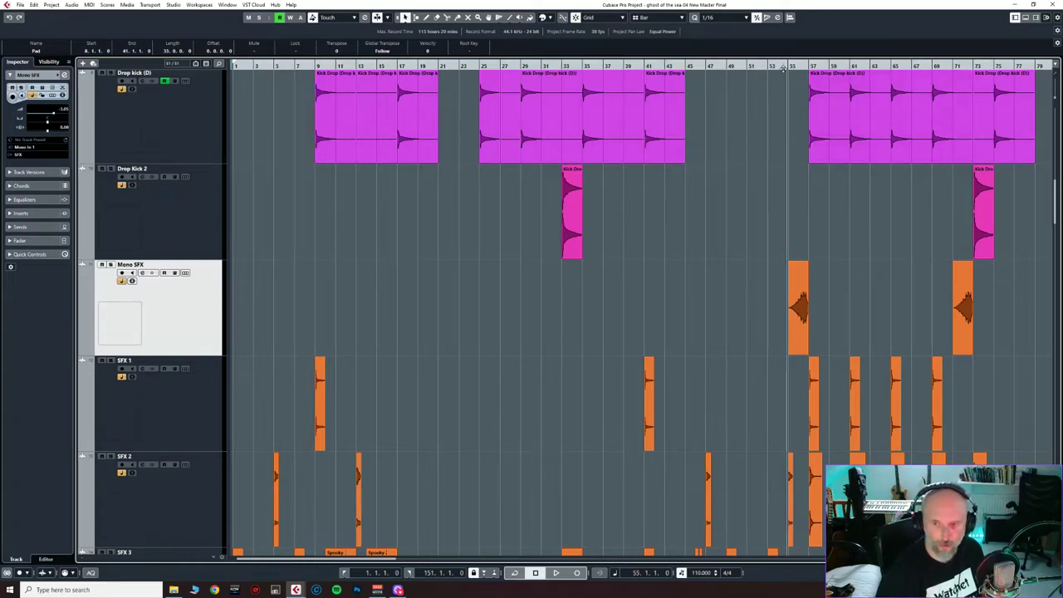
key("space")
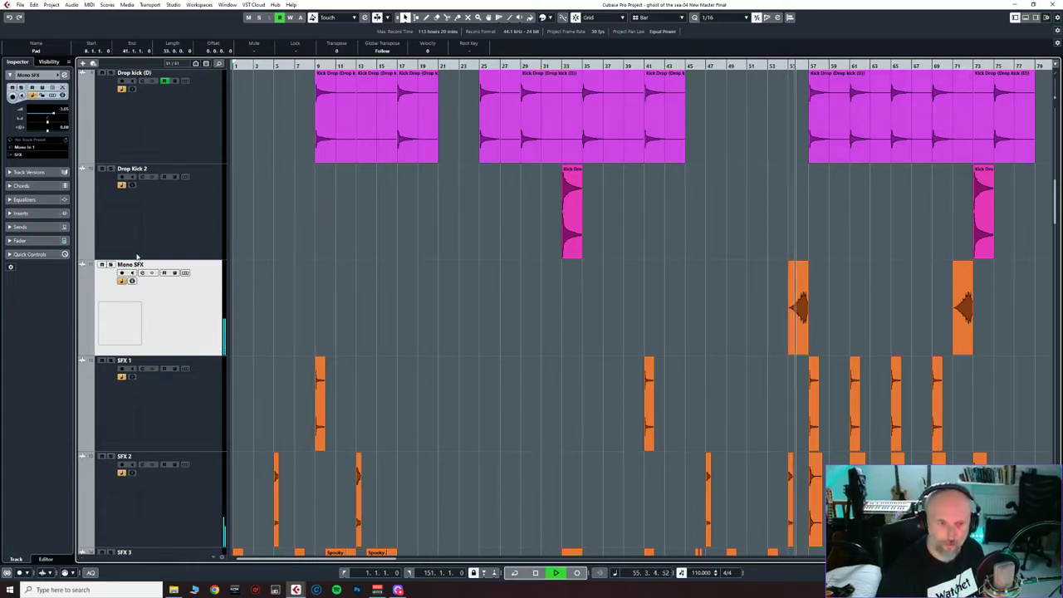
left_click(112, 265)
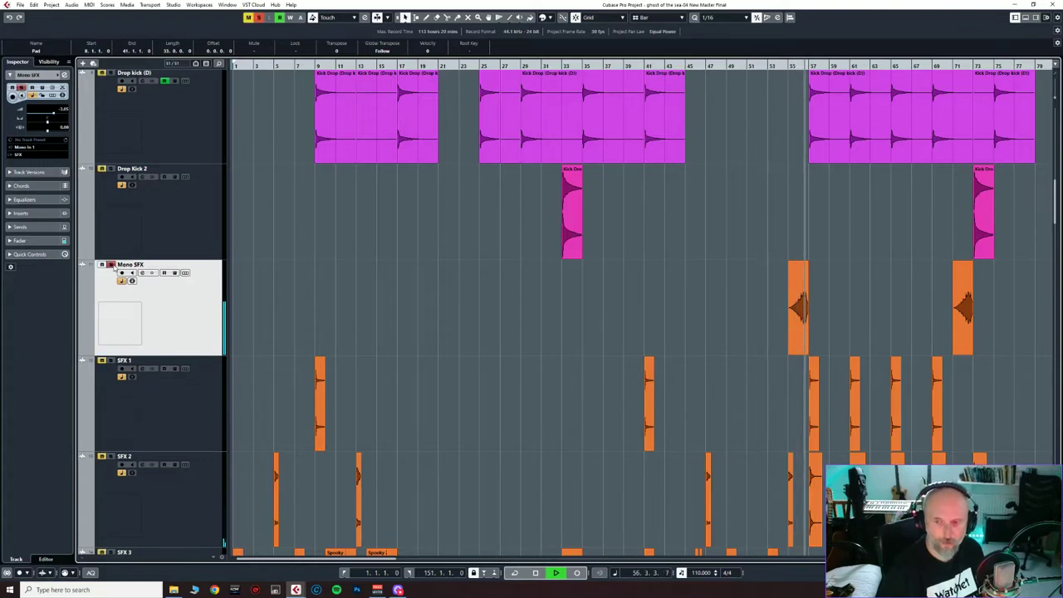
left_click(111, 264)
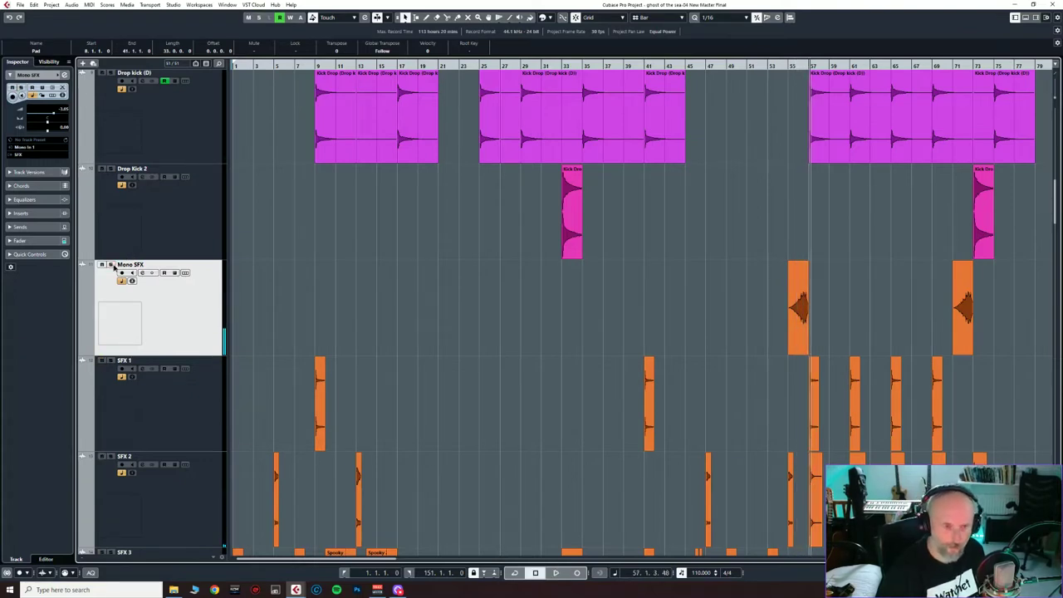
Step: Solo the SFX 1 track, play its first event from bar 9, and unsolo it after the event
left_click(314, 67)
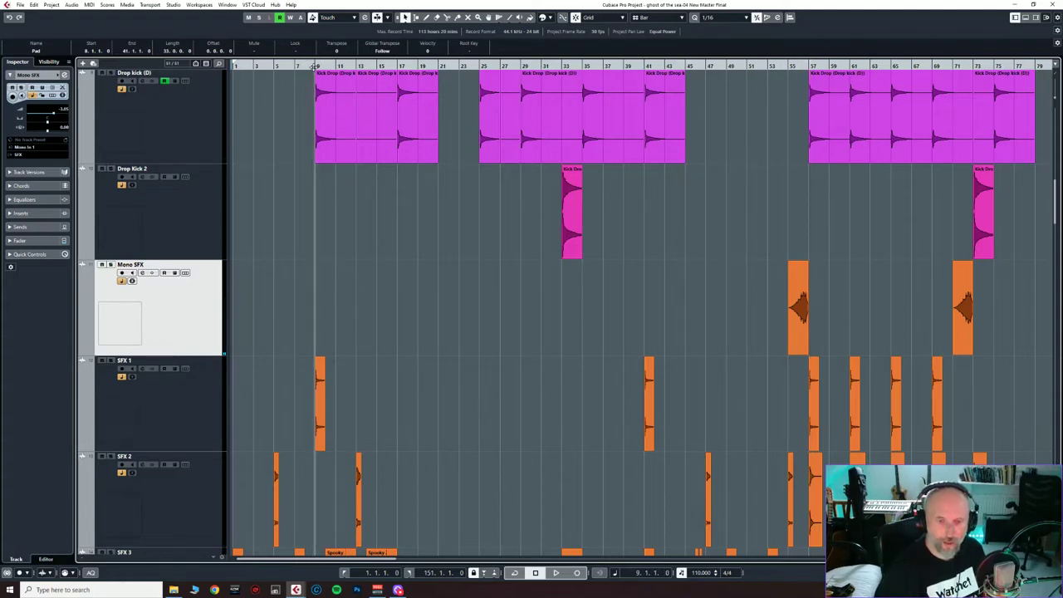
left_click(113, 362)
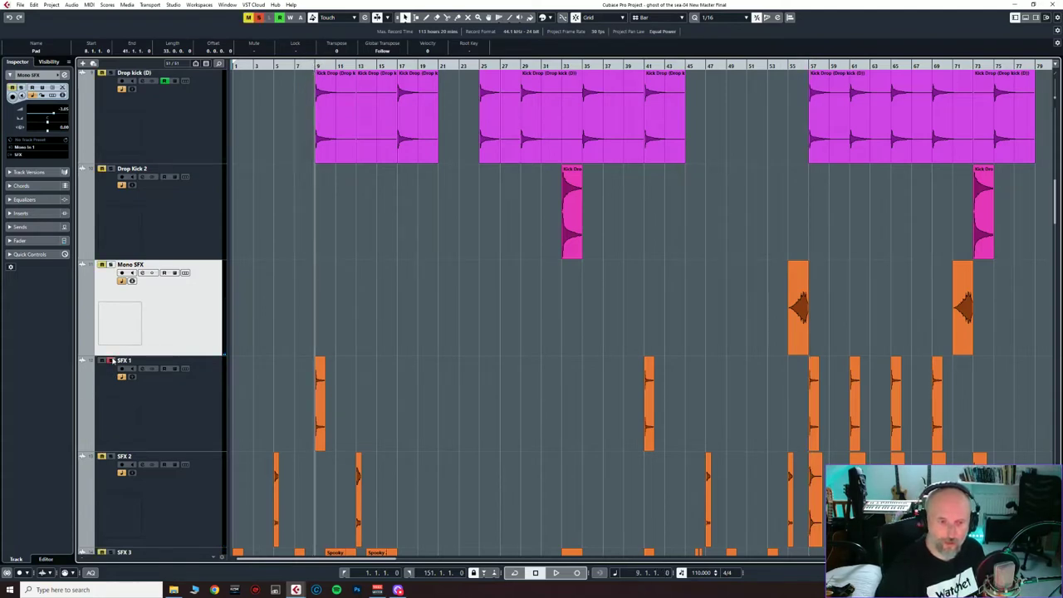
key("space")
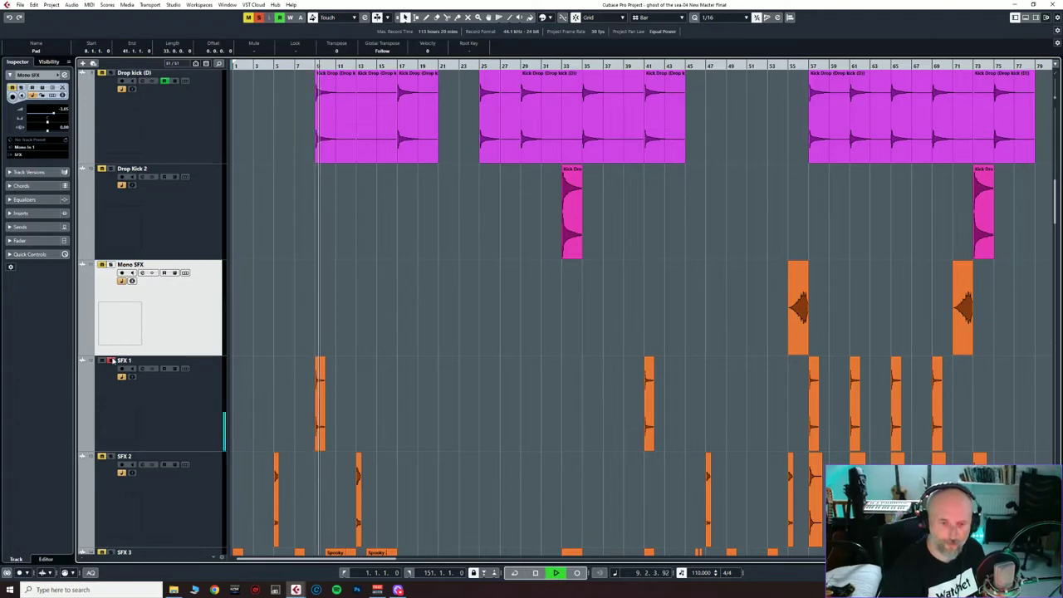
scroll(161, 345, "up", 2)
scroll(247, 344, "down", 4)
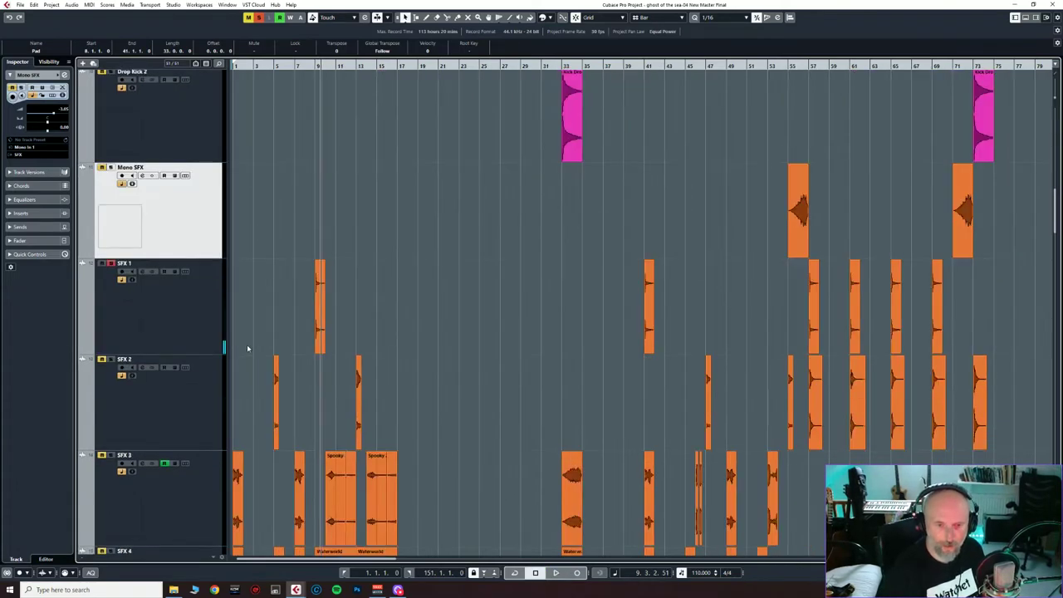
scroll(247, 344, "up", 2)
scroll(232, 391, "down", 4)
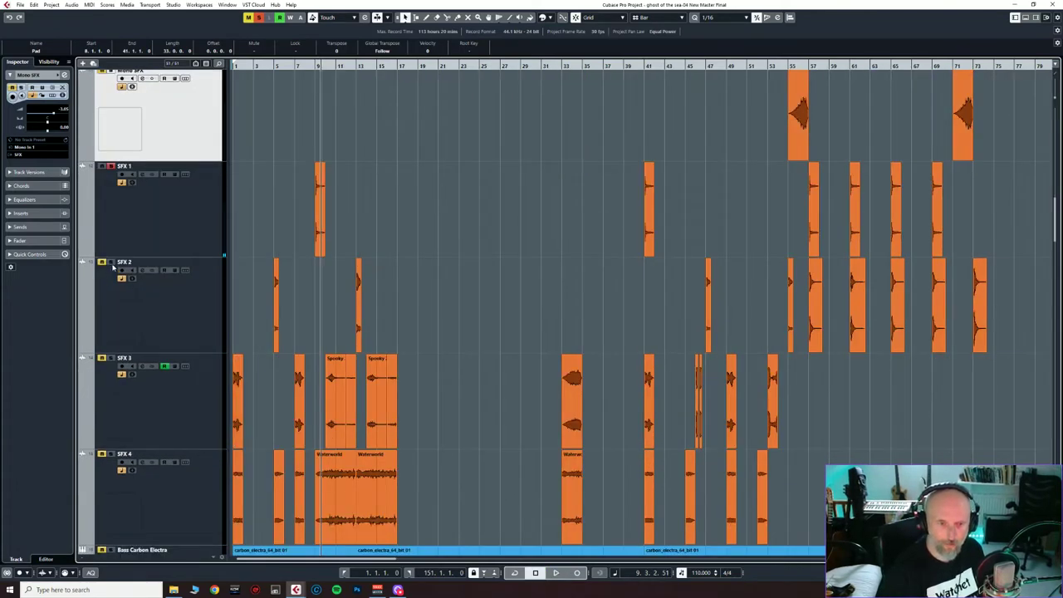
left_click(111, 167)
Step: Play the SFX 2 track in solo from bar 5, then review its reverb and EchoBoy sends in the channel settings and close them
left_click(112, 264)
left_click(274, 66)
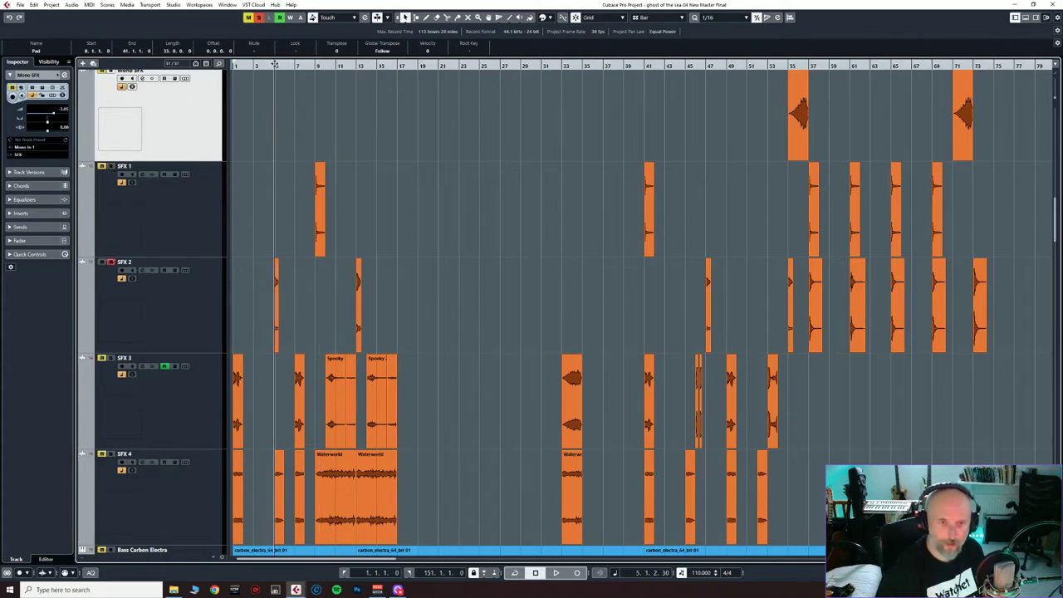
key("space")
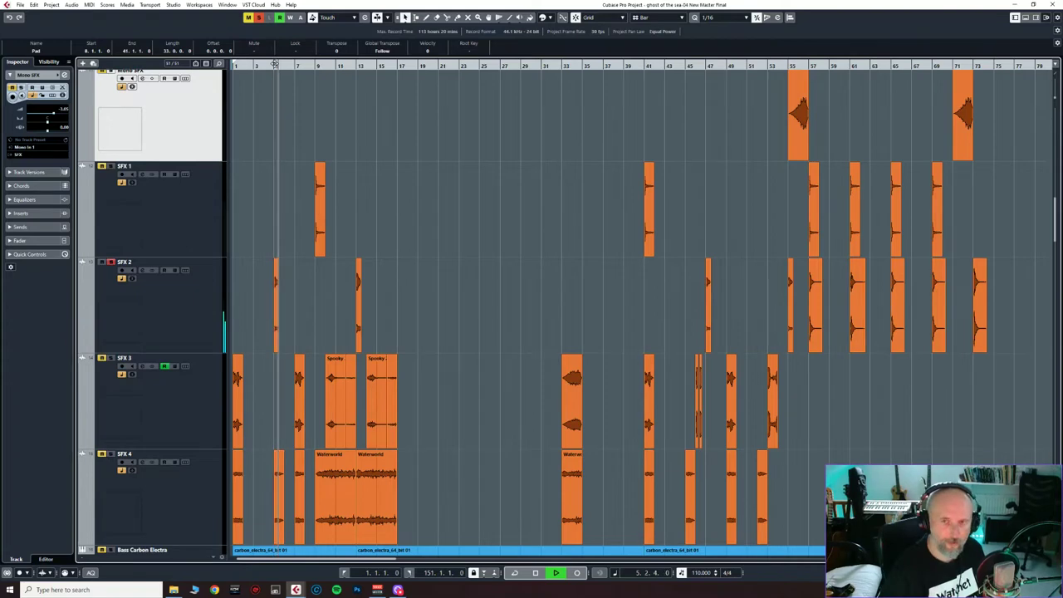
key("space")
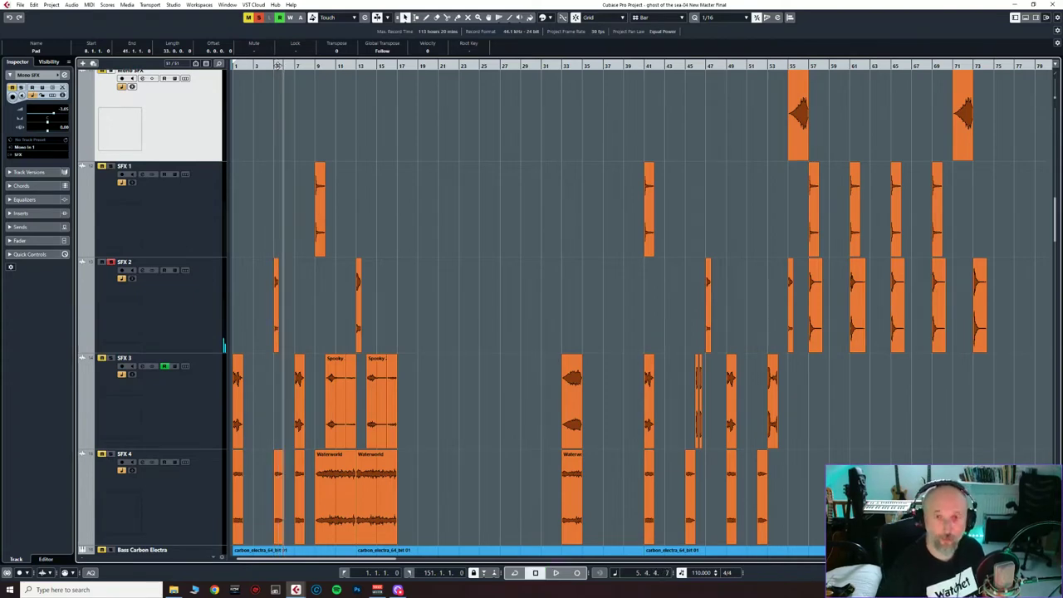
left_click(141, 274)
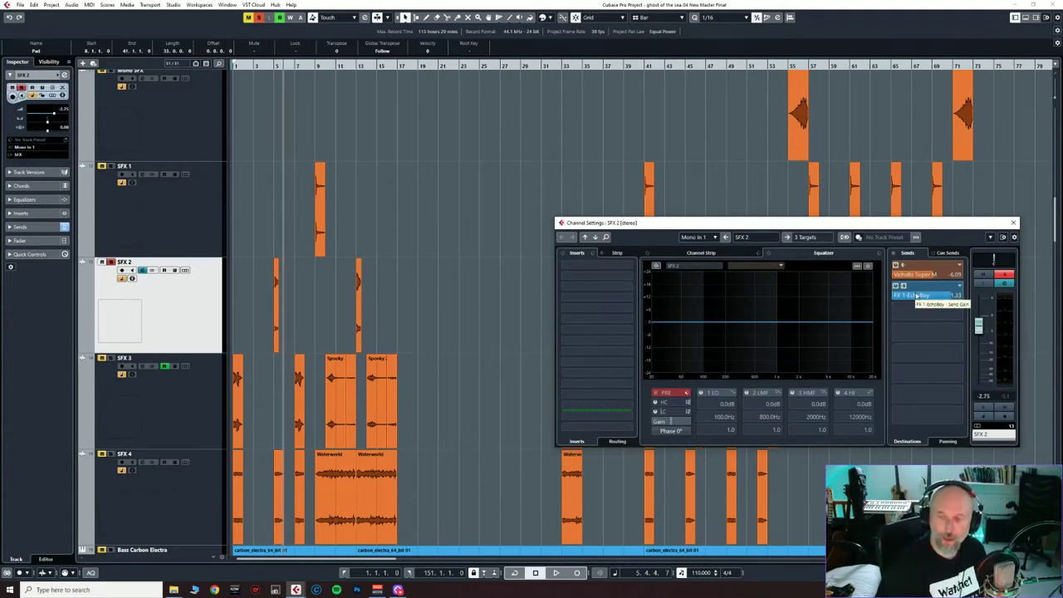
left_click(1016, 224)
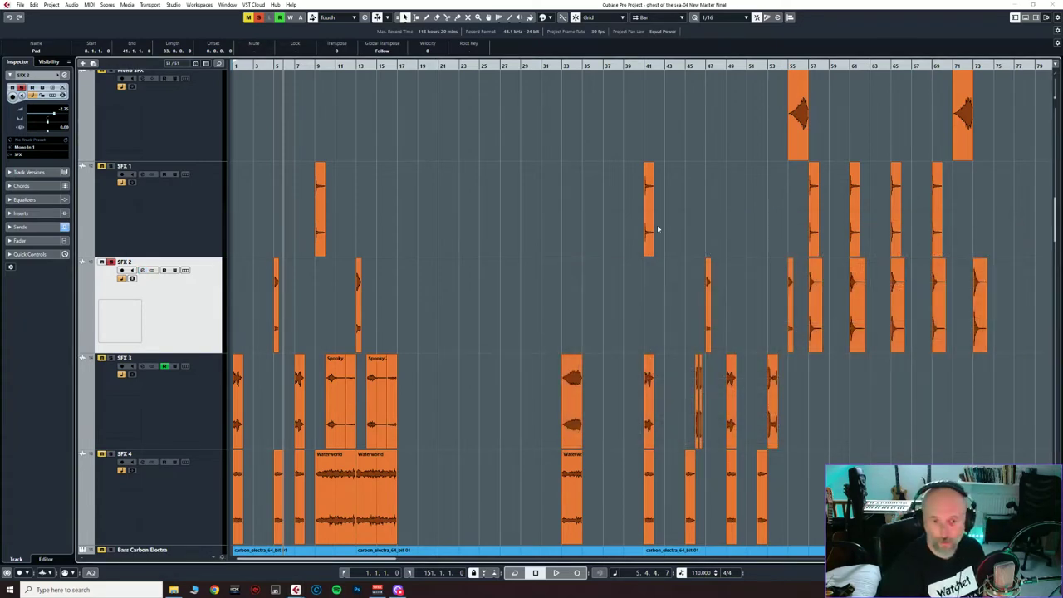
Step: Play the SFX 3 track in solo from the project start and again from bar 7, and unsolo it
left_click(167, 422)
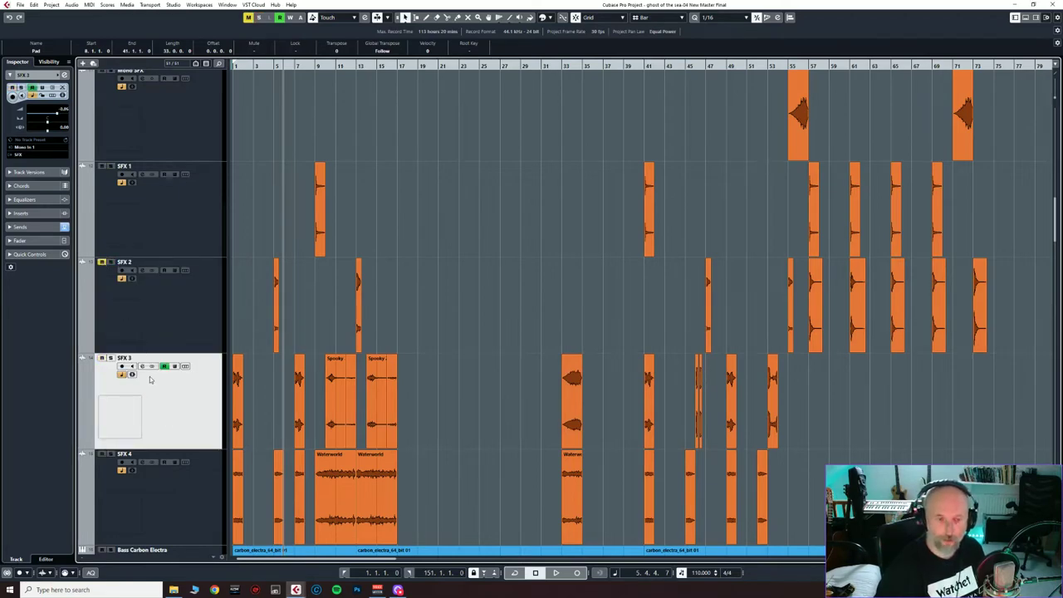
left_click(110, 358)
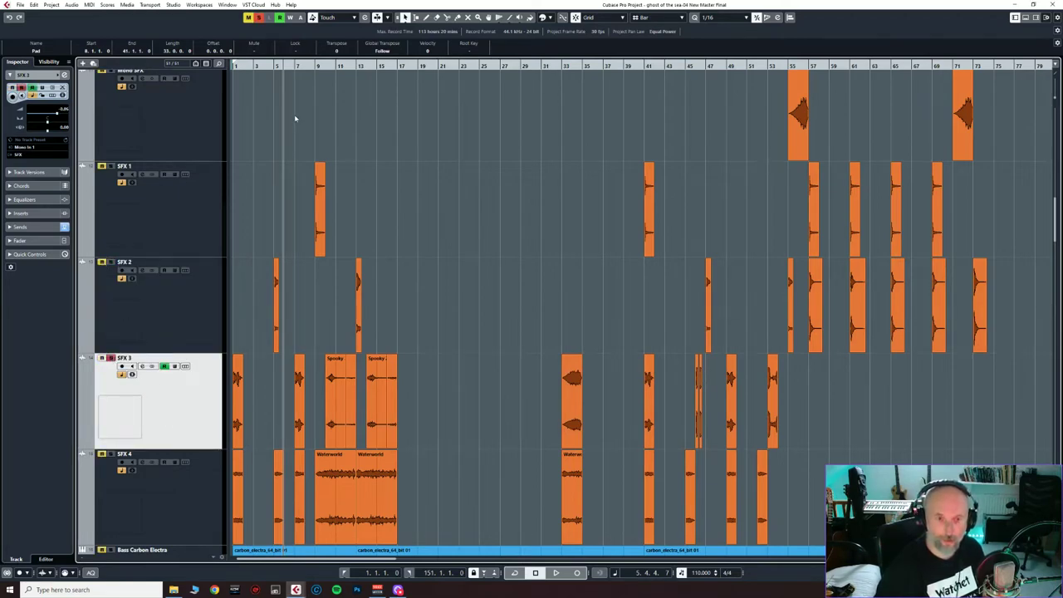
key("Home")
key("space")
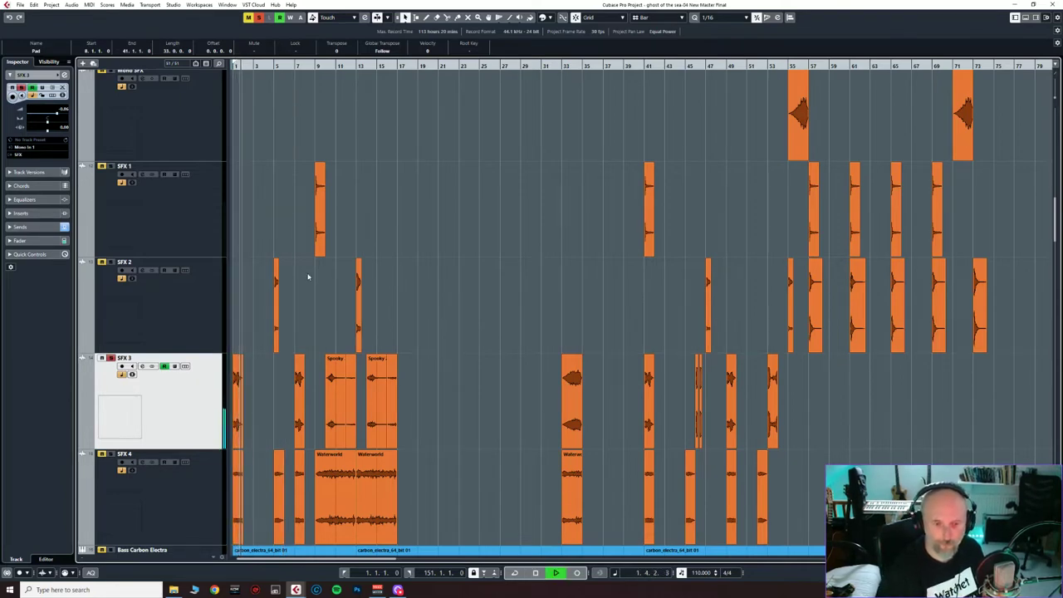
key("space")
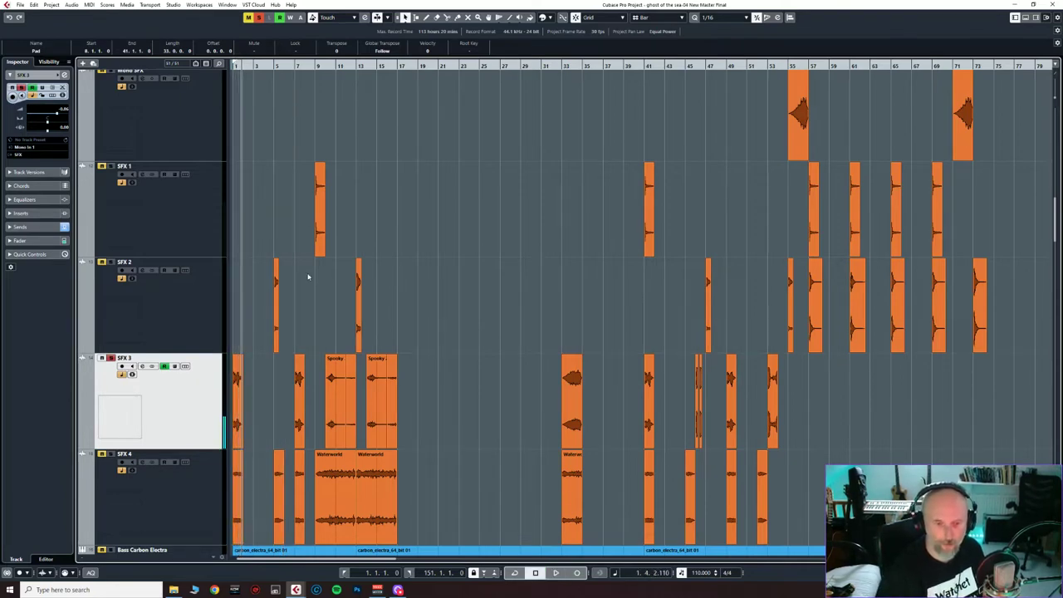
left_click(295, 65)
key("space")
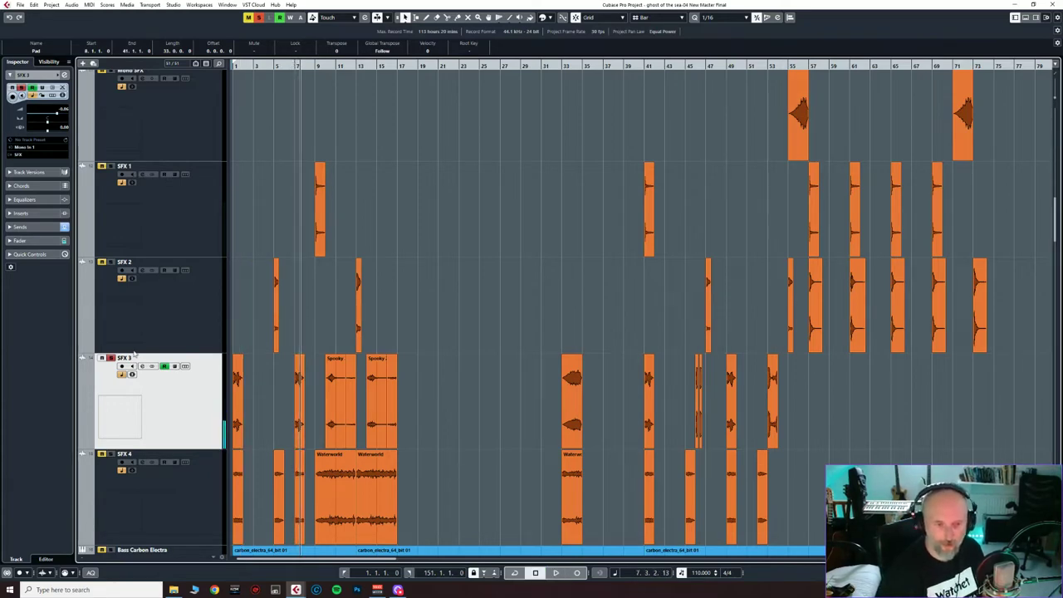
left_click(111, 358)
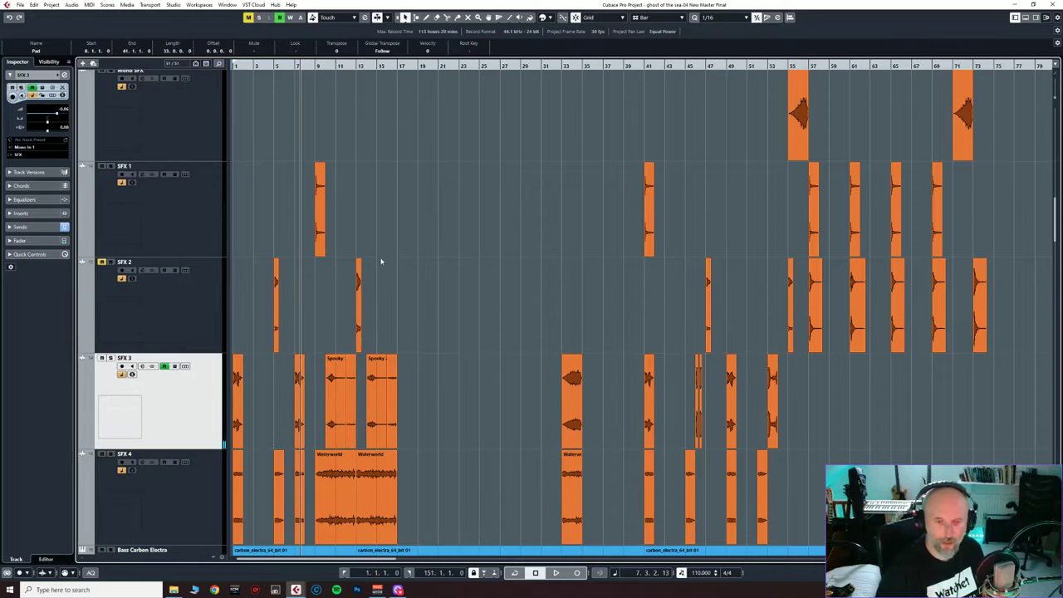
Step: Solo the SFX 4 track and play its Waterworld event from about bar 11
scroll(382, 262, "down", 2)
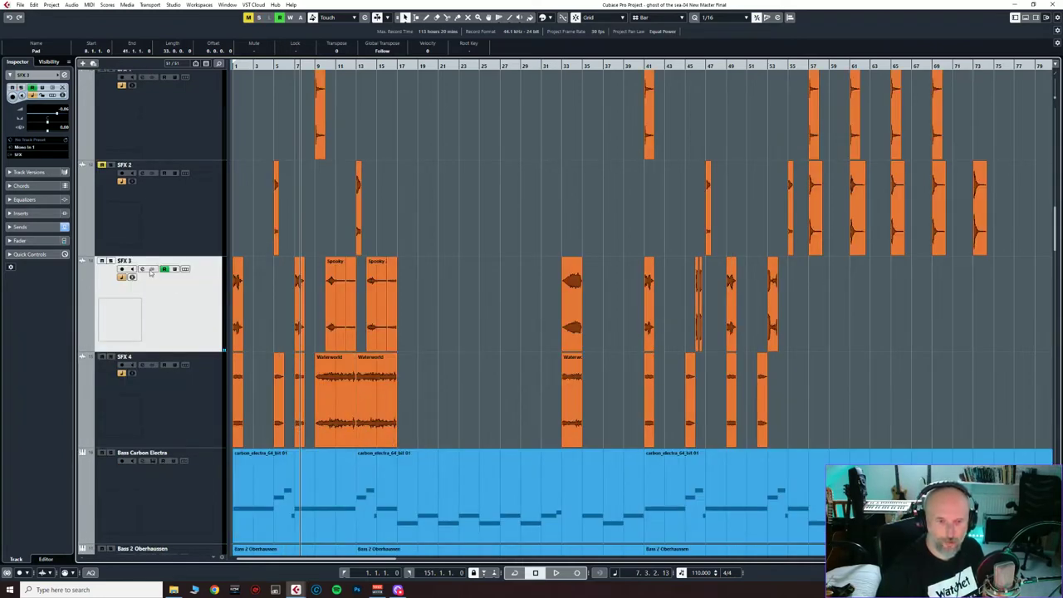
left_click(111, 358)
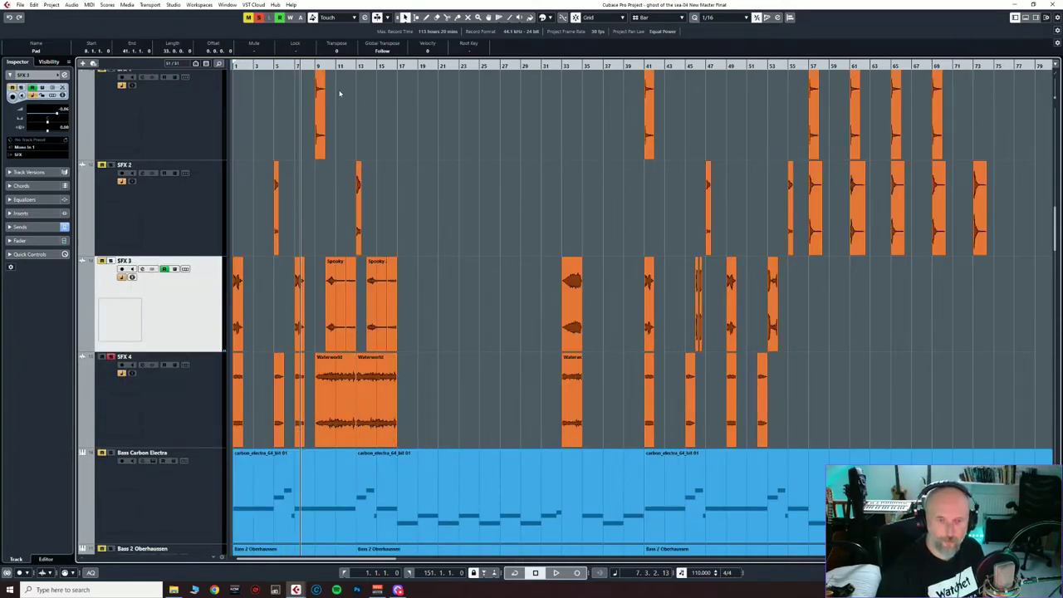
left_click(334, 65)
key("space")
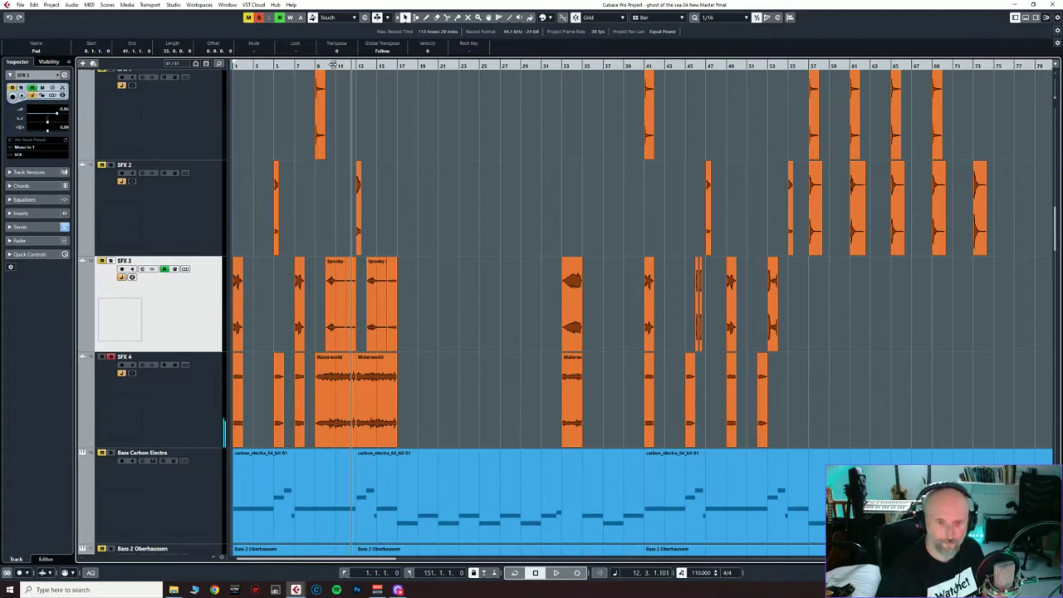
Step: Review the sends in the channel settings of SFX 4 and SFX 3, close them, and unsolo SFX 4
left_click(142, 365)
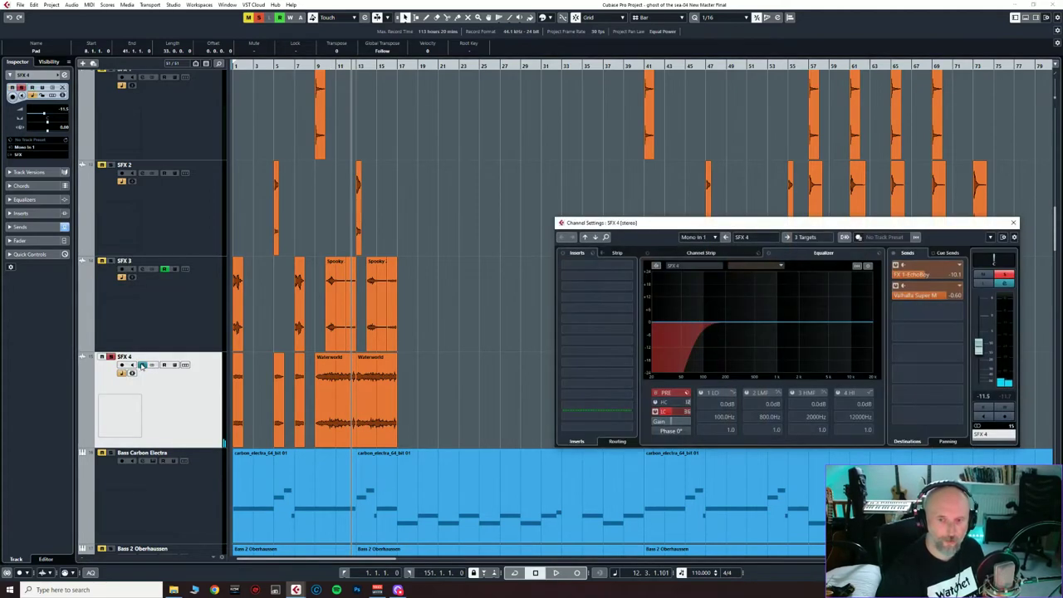
left_click(142, 365)
left_click(143, 271)
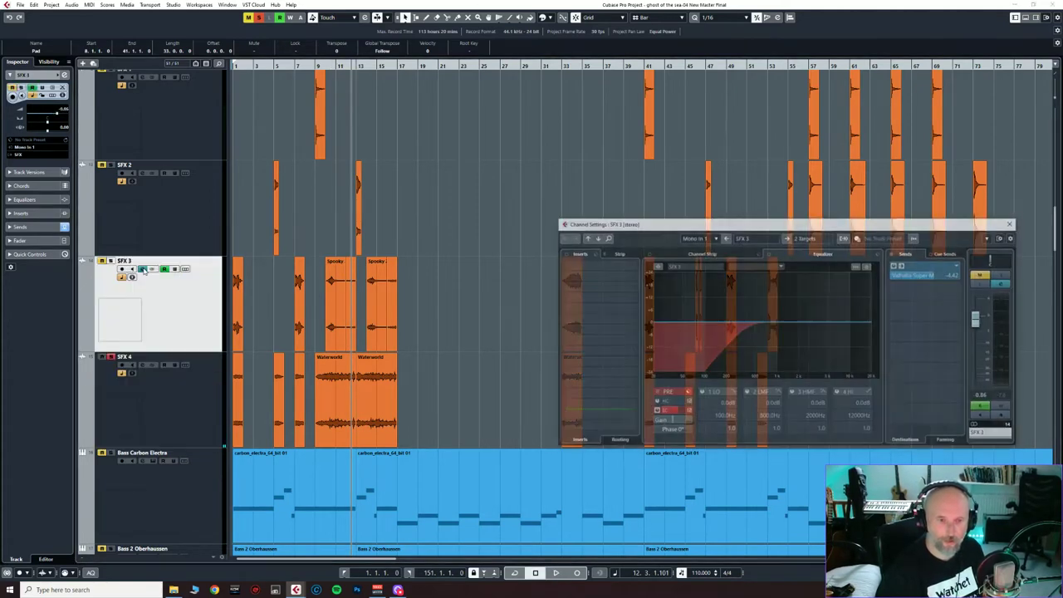
left_click(143, 270)
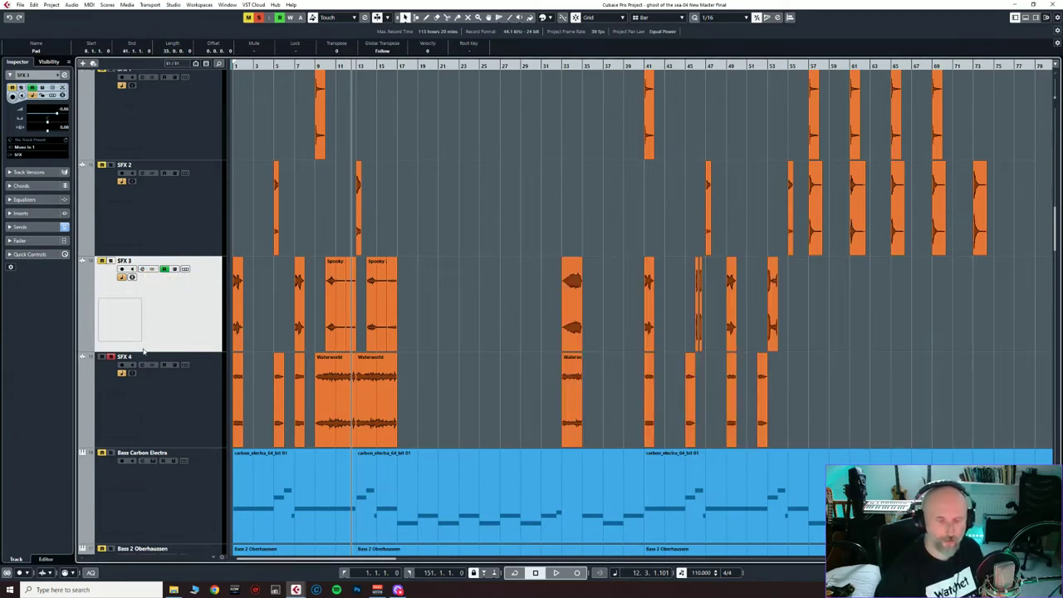
scroll(143, 352, "down", 2)
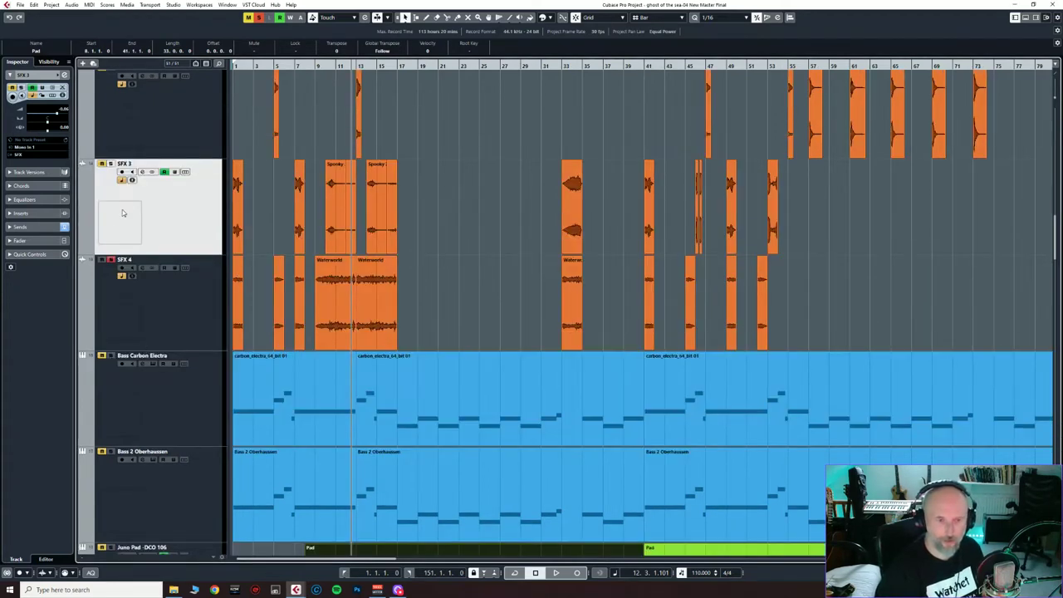
left_click(112, 262)
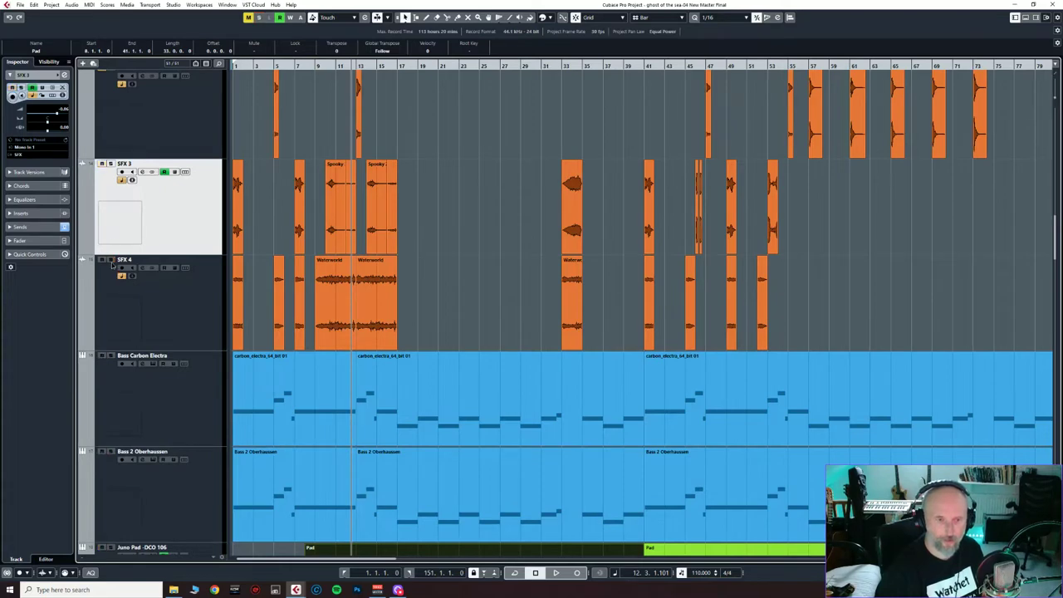
Step: Play Bass Carbon Electra in solo from the project start, review its Carbon Electra instrument, close it and unsolo the track
left_click(112, 356)
key("space")
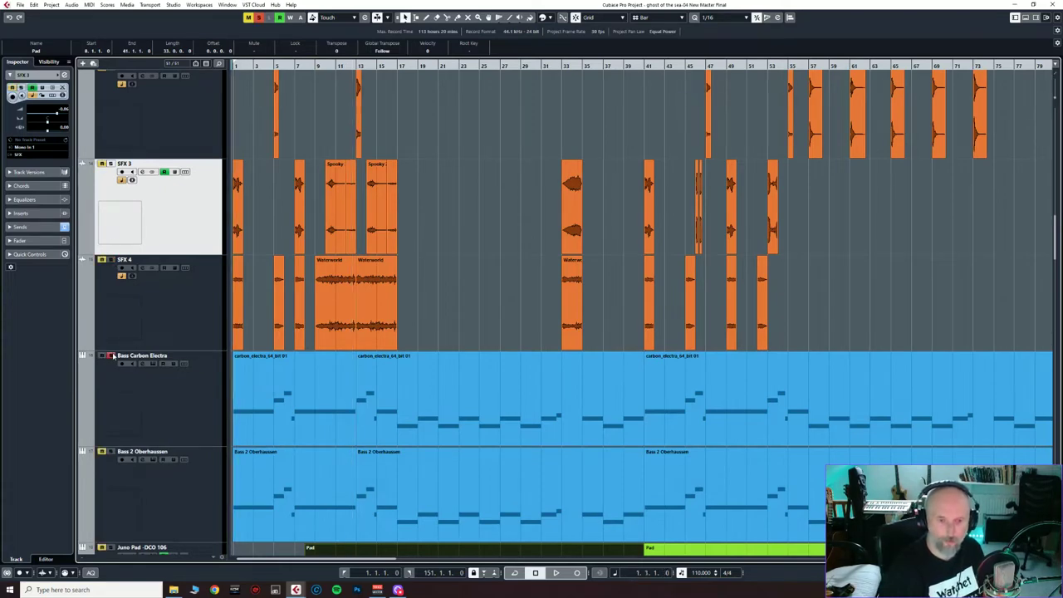
key("space")
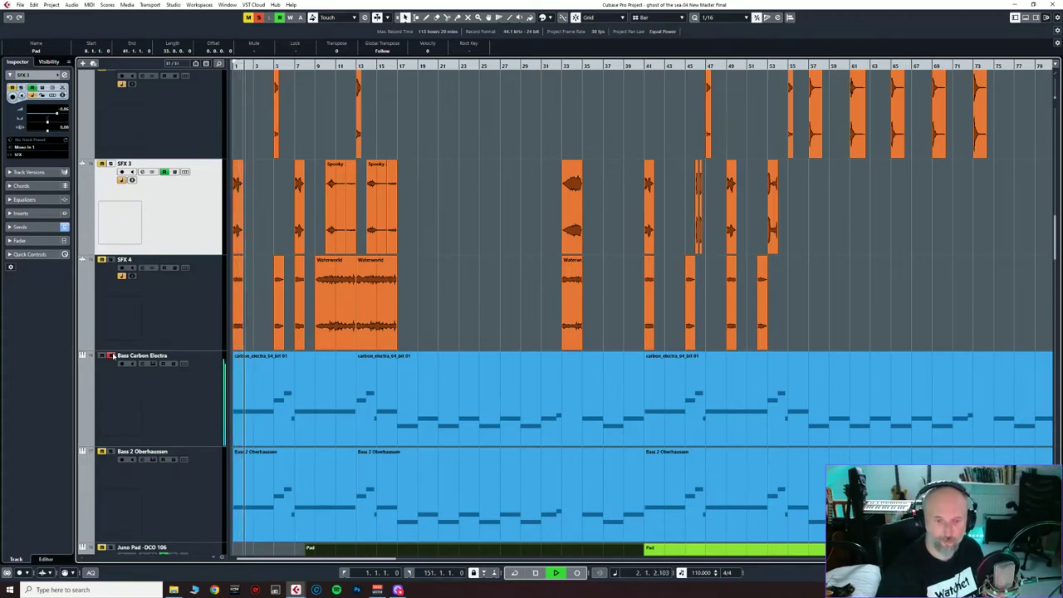
key("space")
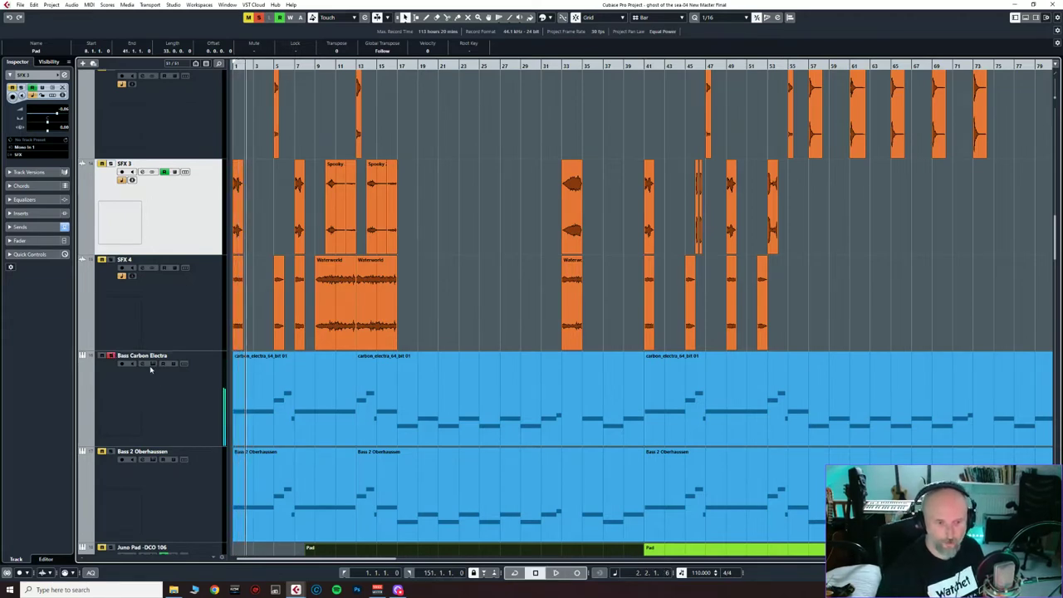
left_click(152, 366)
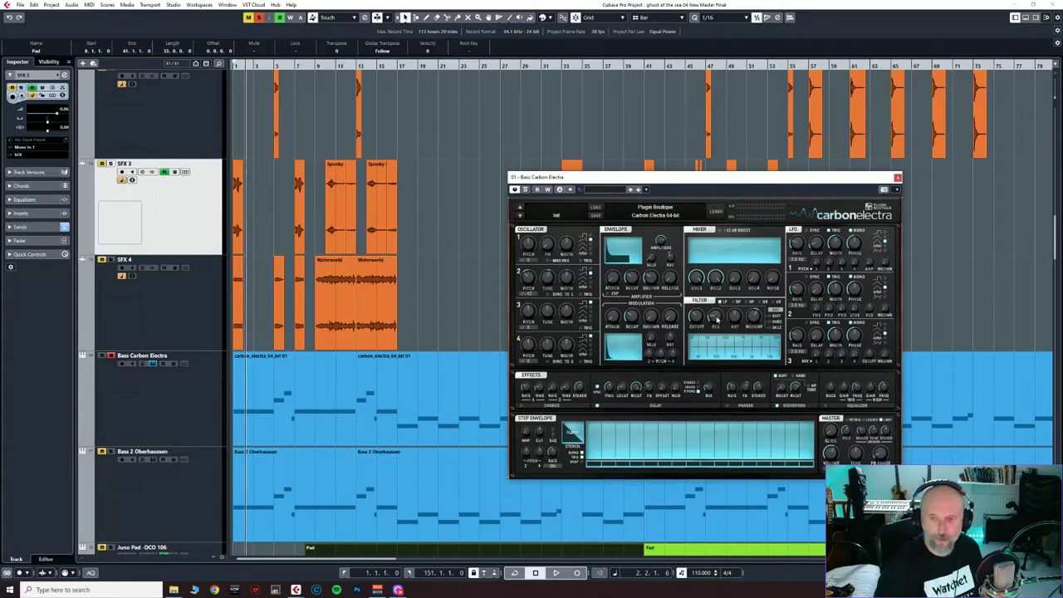
left_click(897, 178)
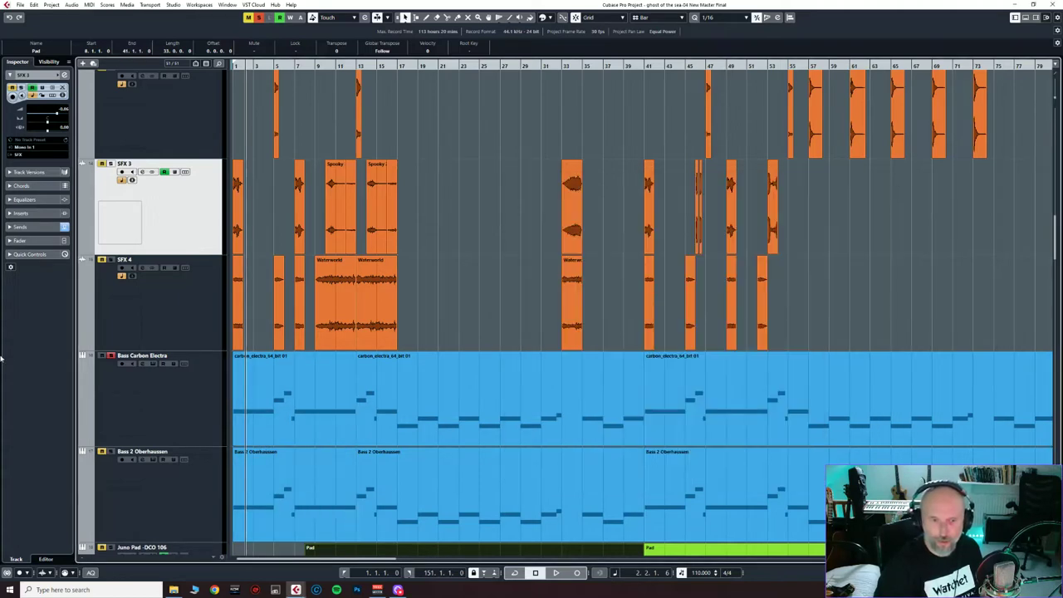
left_click(111, 355)
Step: Play Bass 2 Oberhaussen in solo from the project start, then review its bx_oberhausen instrument and close it
left_click(111, 451)
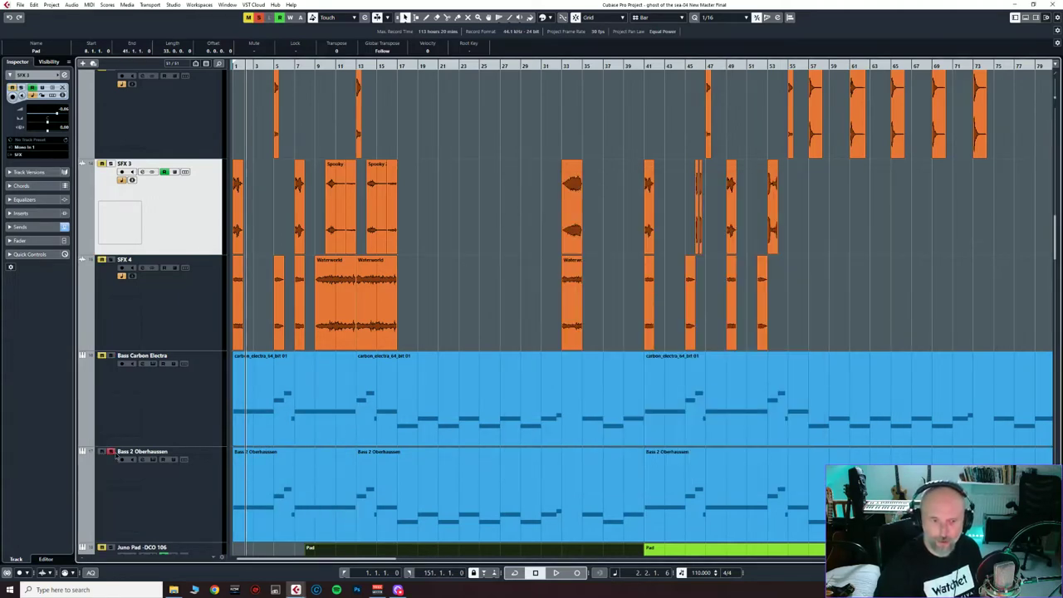
key("Home")
key("space")
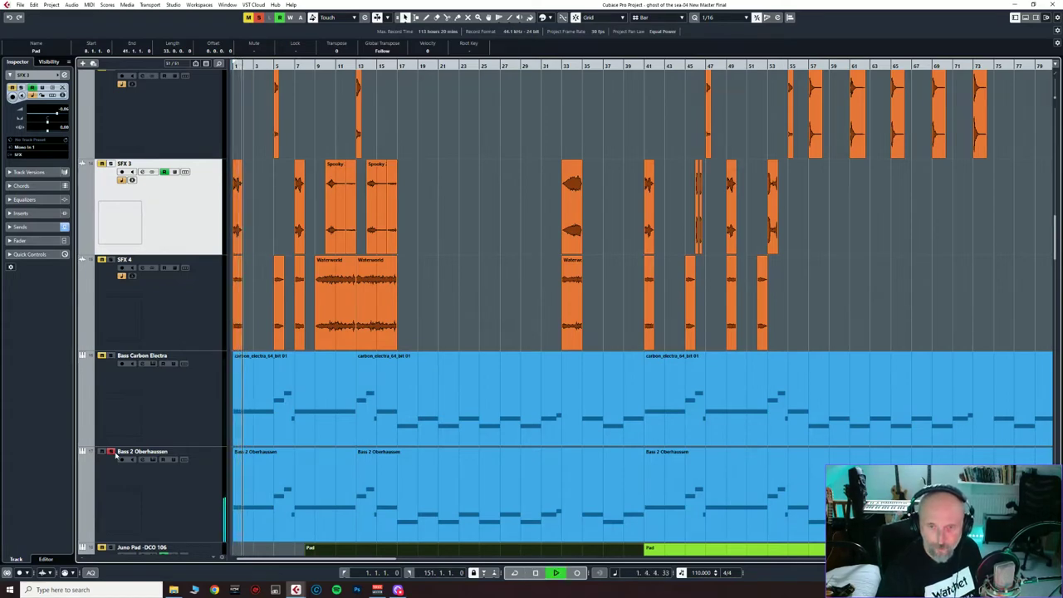
key("space")
left_click(154, 461)
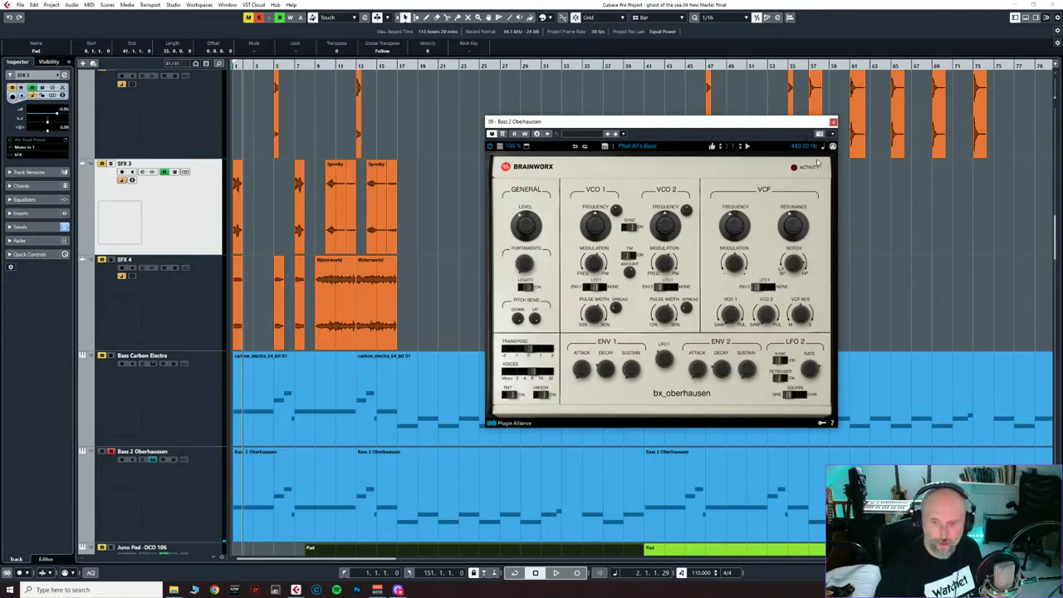
left_click(833, 123)
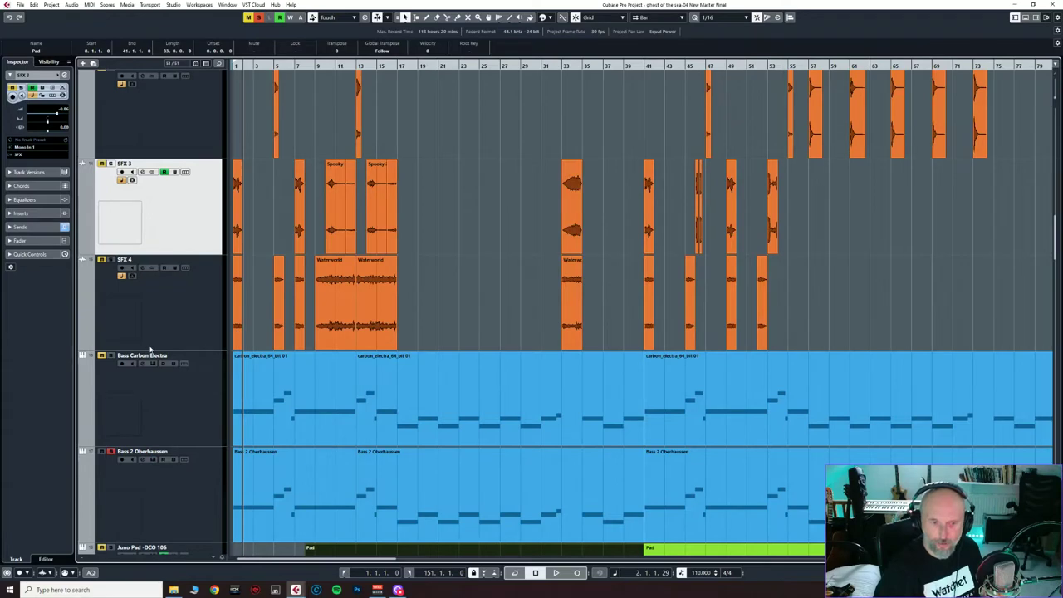
Step: Solo Bass Carbon Electra together with Bass 2 Oberhaussen, play both from the project start, and unsolo both
left_click(112, 356)
key("space")
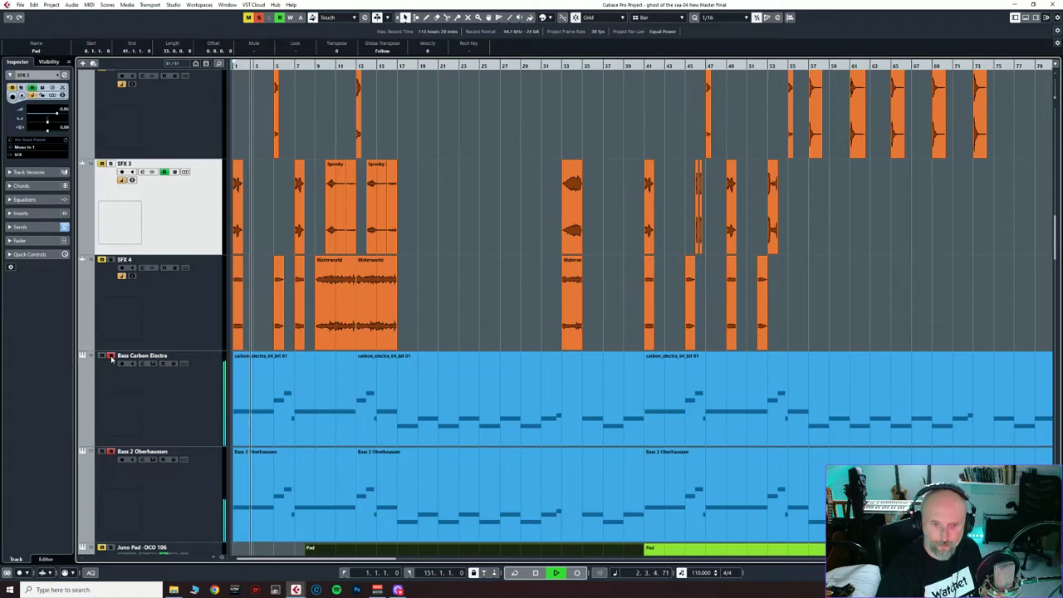
key("space")
left_click(112, 357)
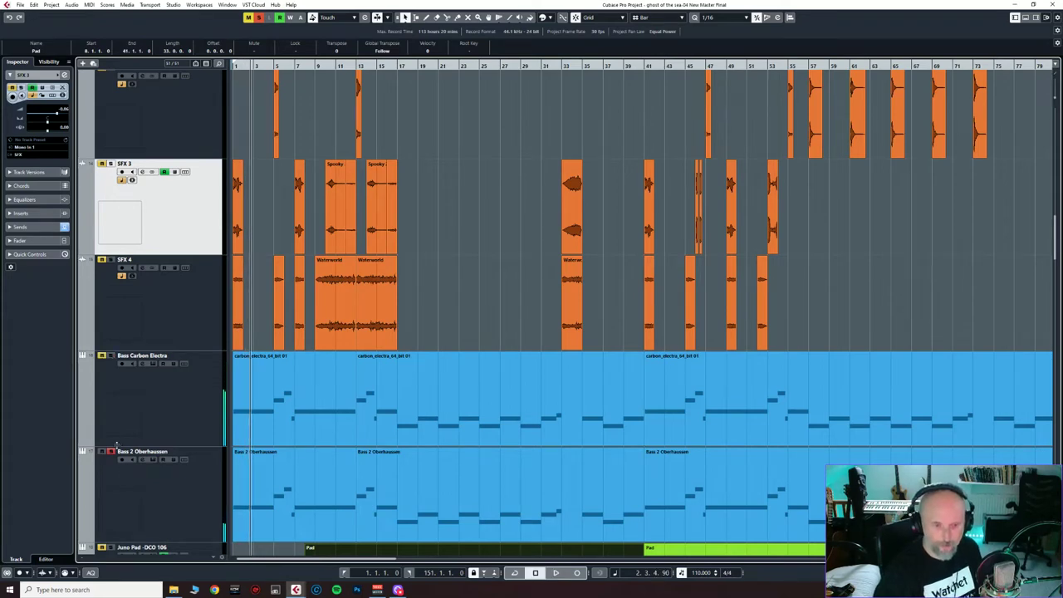
left_click(111, 452)
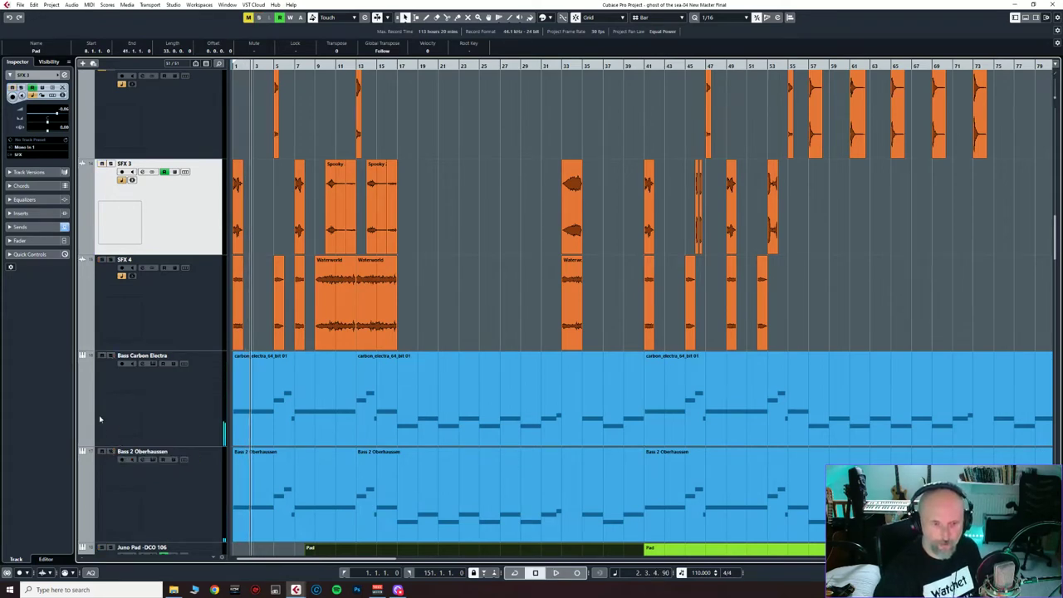
Step: Compare the basses from the project start: Bass 2 Oberhaussen in solo, both together, and Bass Carbon Electra alone
left_click(112, 451)
key("space")
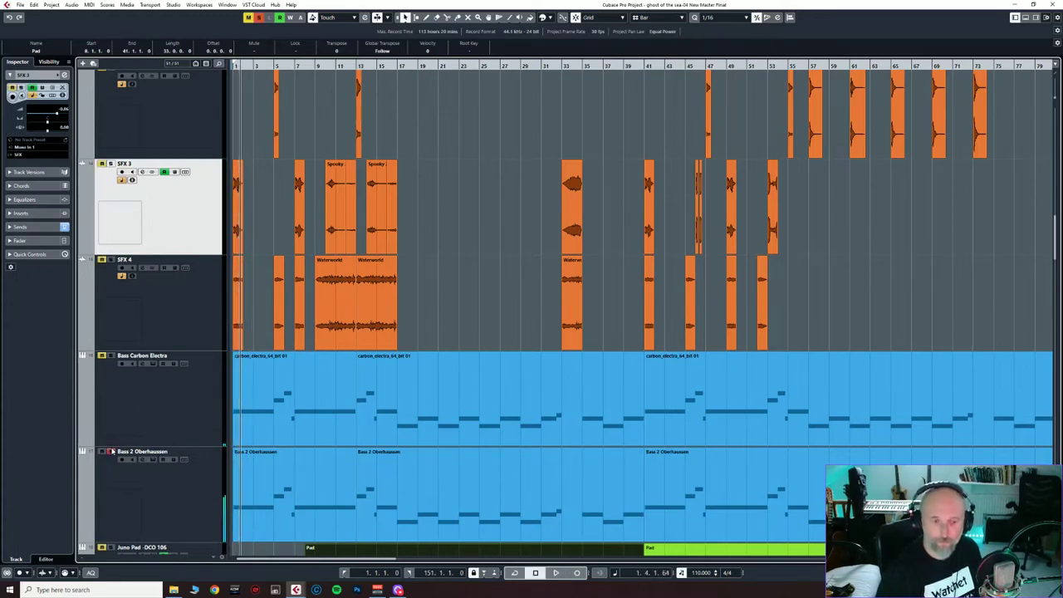
left_click(112, 356)
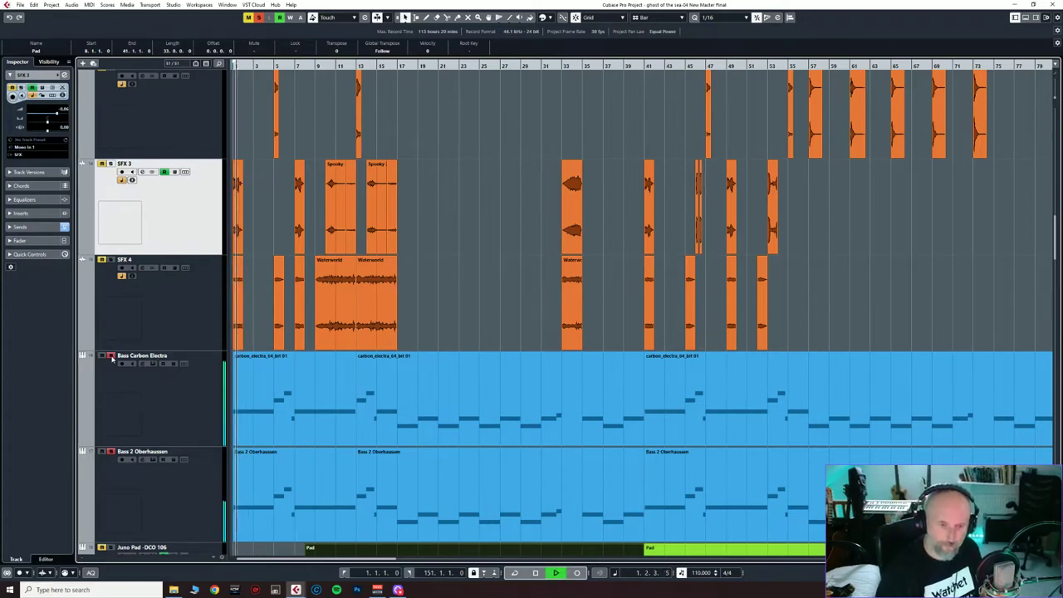
left_click(102, 452)
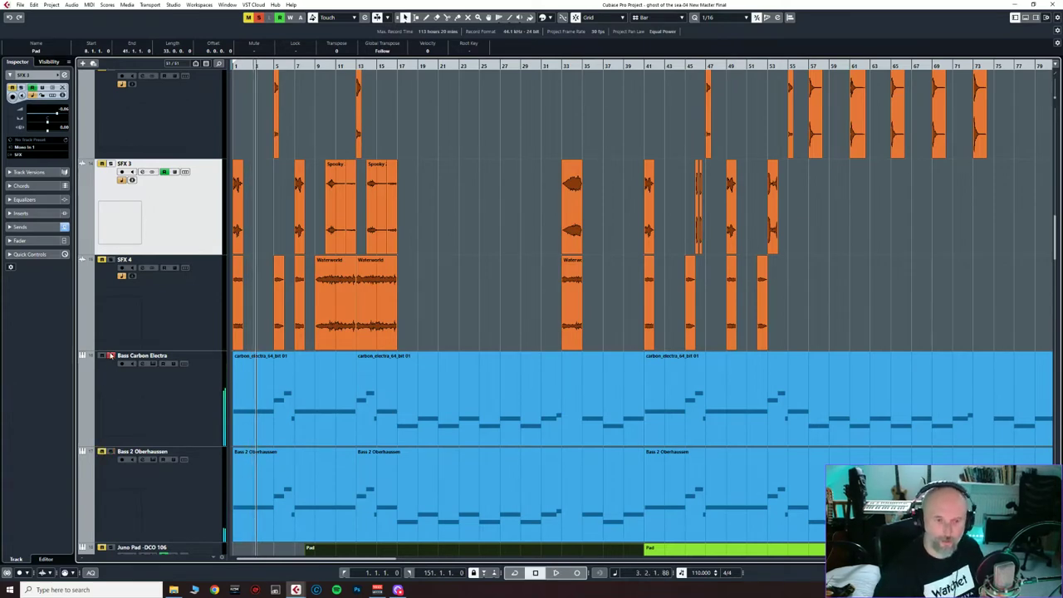
Step: Play the Juno Pad track in solo from bar 9, review its DCO-106 instrument, close it and unsolo the track
scroll(125, 362, "down", 2)
scroll(129, 362, "down", 2)
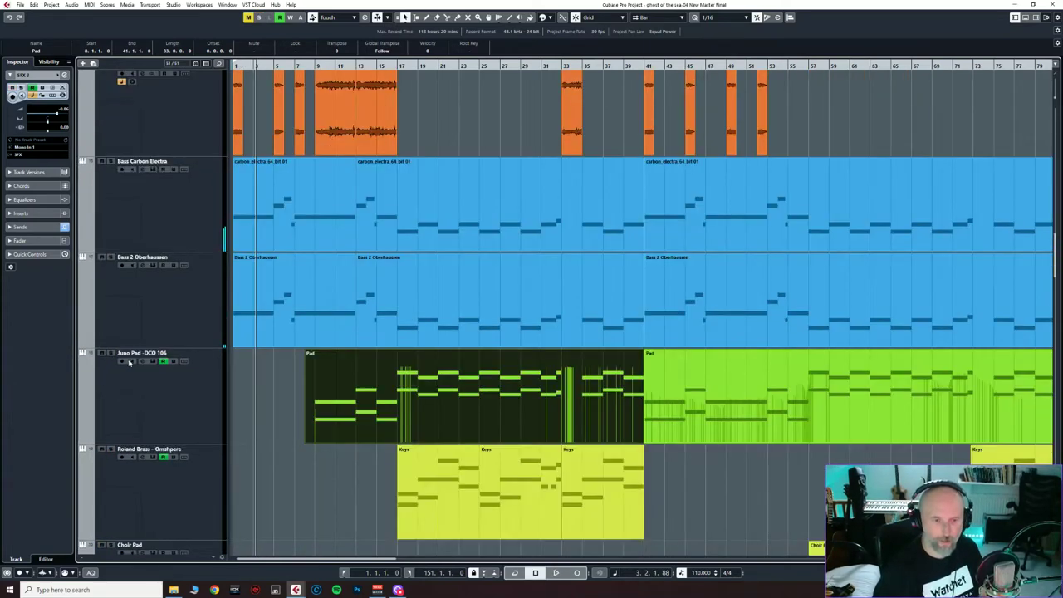
left_click(110, 353)
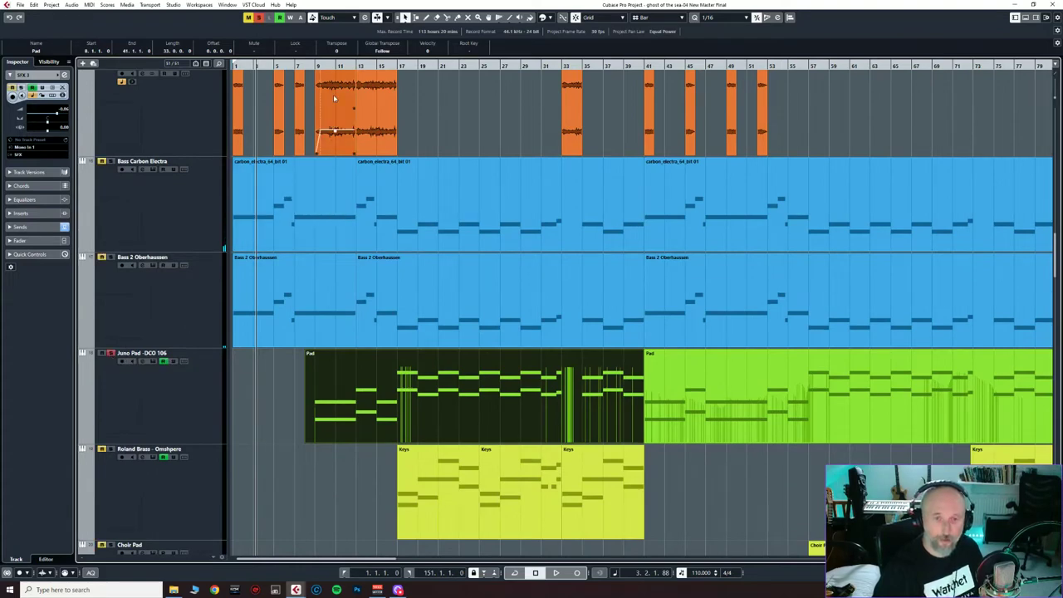
left_click(316, 67)
key("space")
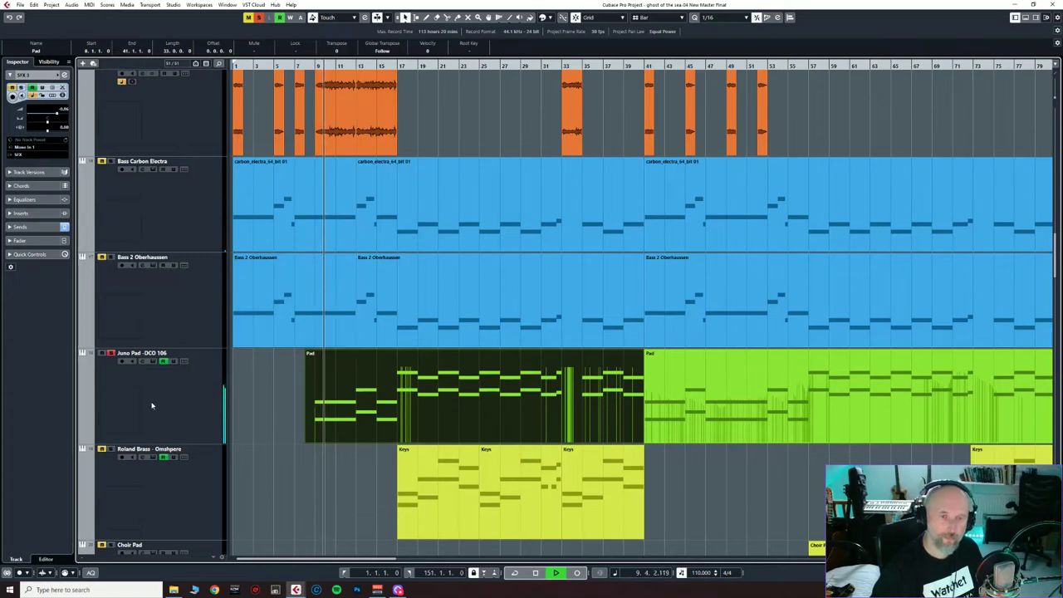
left_click(155, 362)
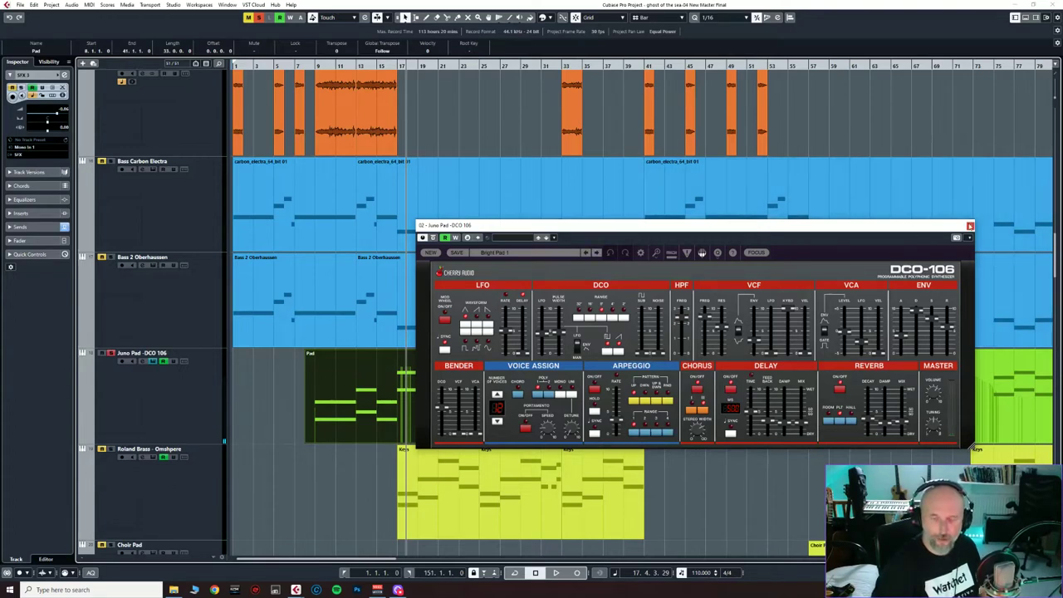
left_click(971, 226)
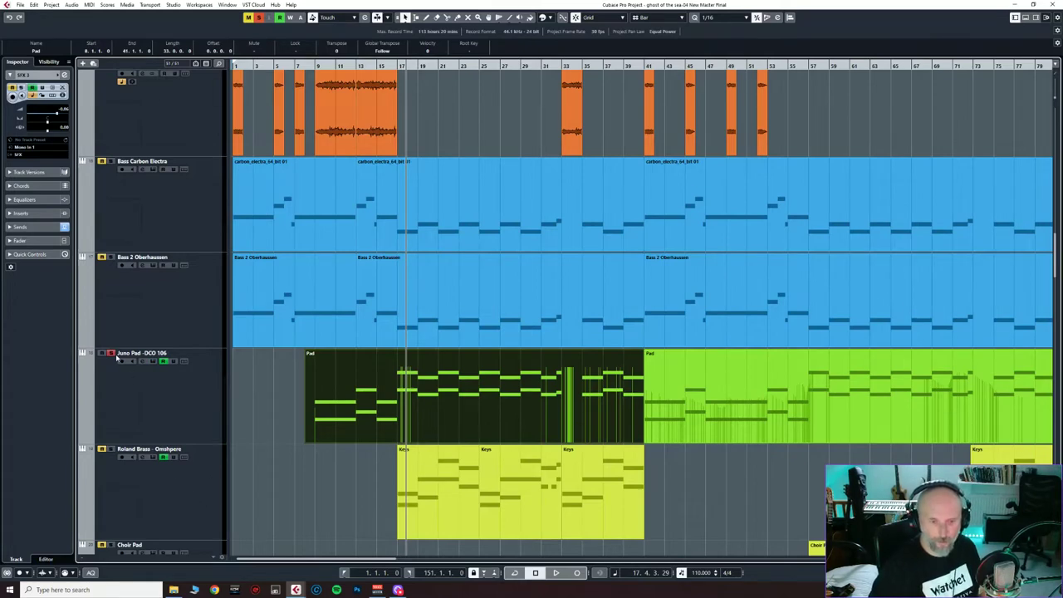
Step: Play the Roland Brass track in solo from bar 17, unsolo it, and select the track to view its channel level
scroll(117, 365, "down", 2)
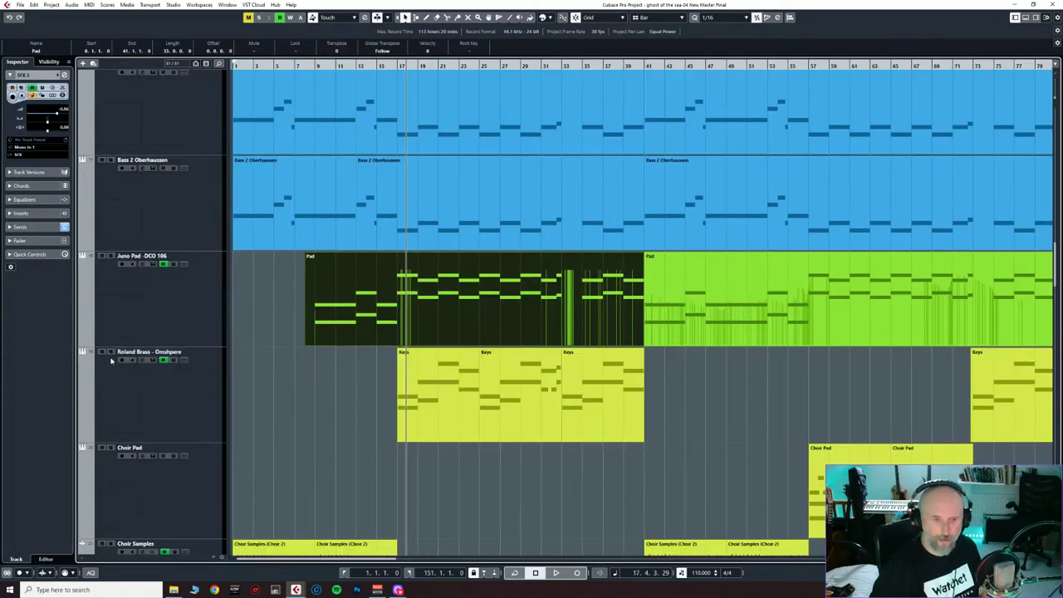
left_click(113, 355)
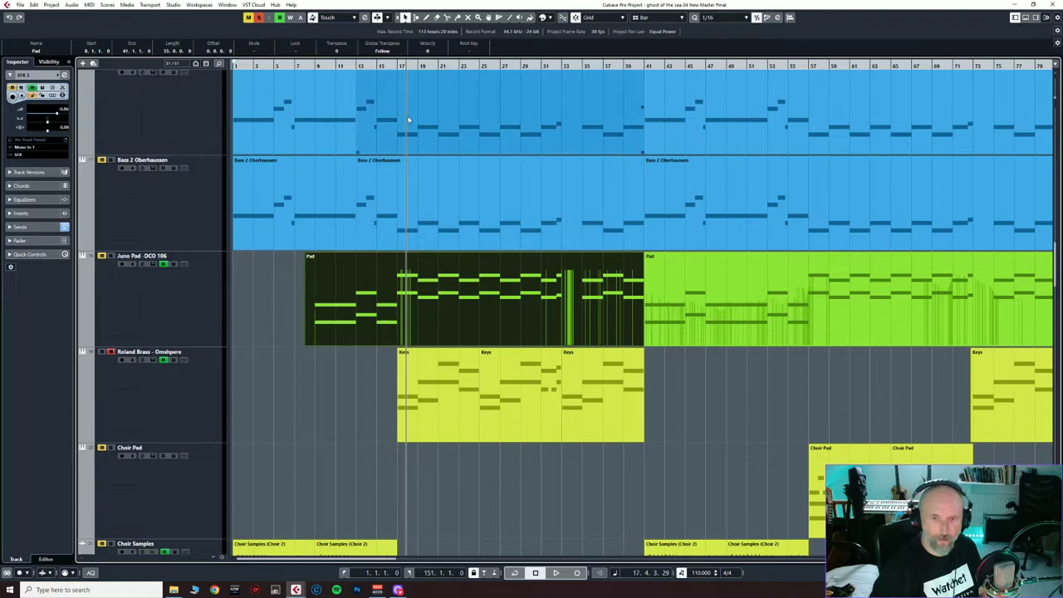
left_click(398, 65)
key("space")
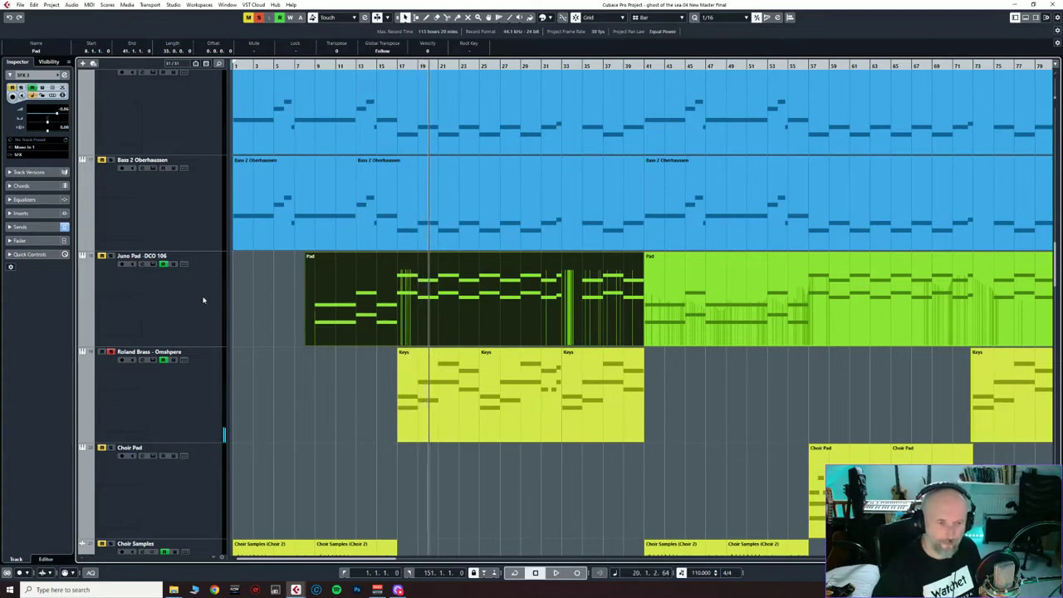
left_click(111, 352)
scroll(114, 355, "down", 1)
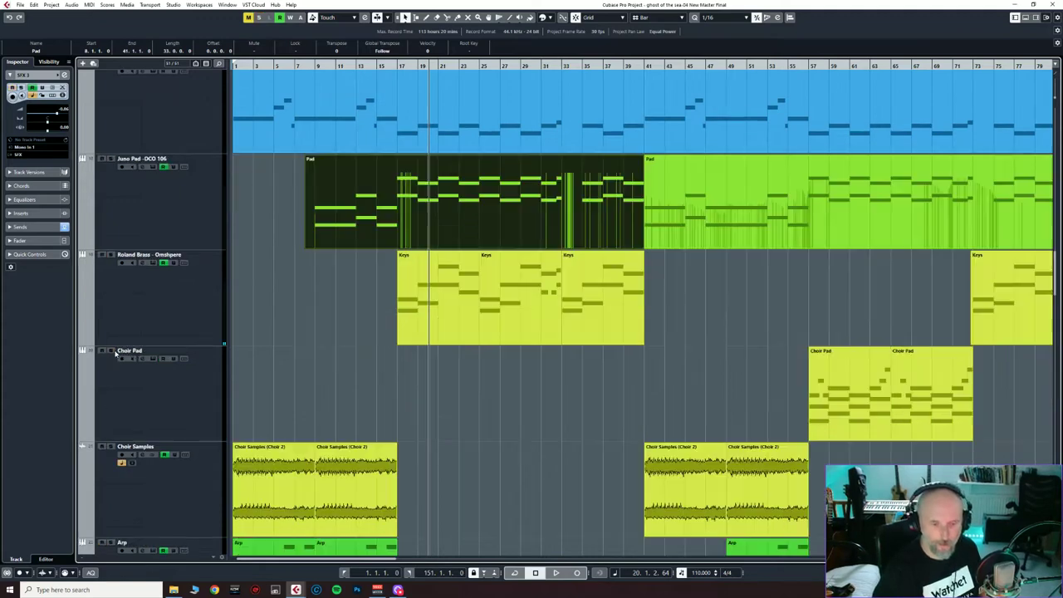
left_click(208, 311)
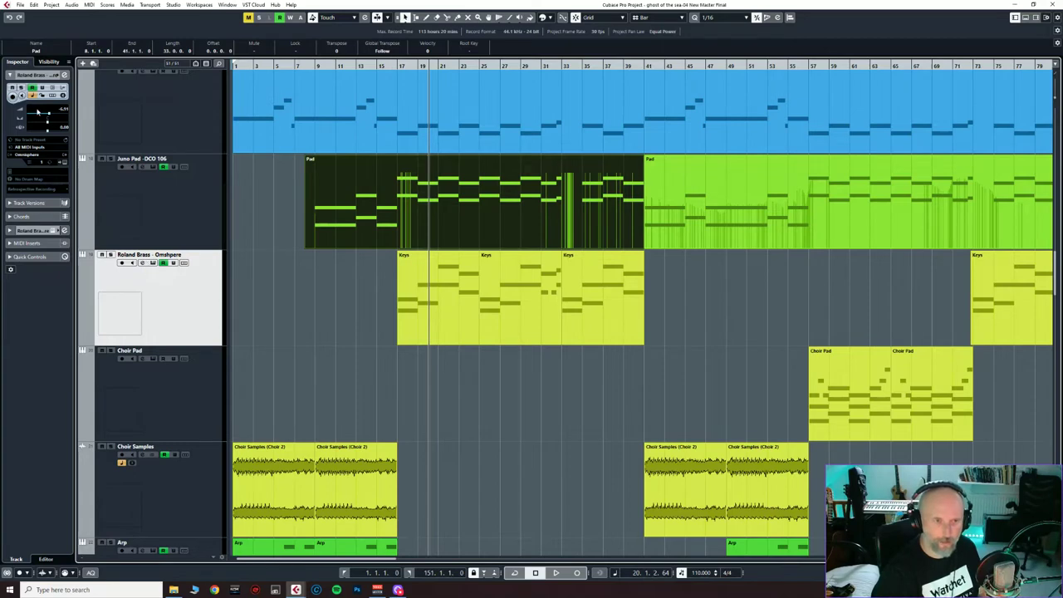
Step: Play the Choir Pad track in solo from bar 57, review its Choirs instrument, close it and unsolo the track
left_click(111, 351)
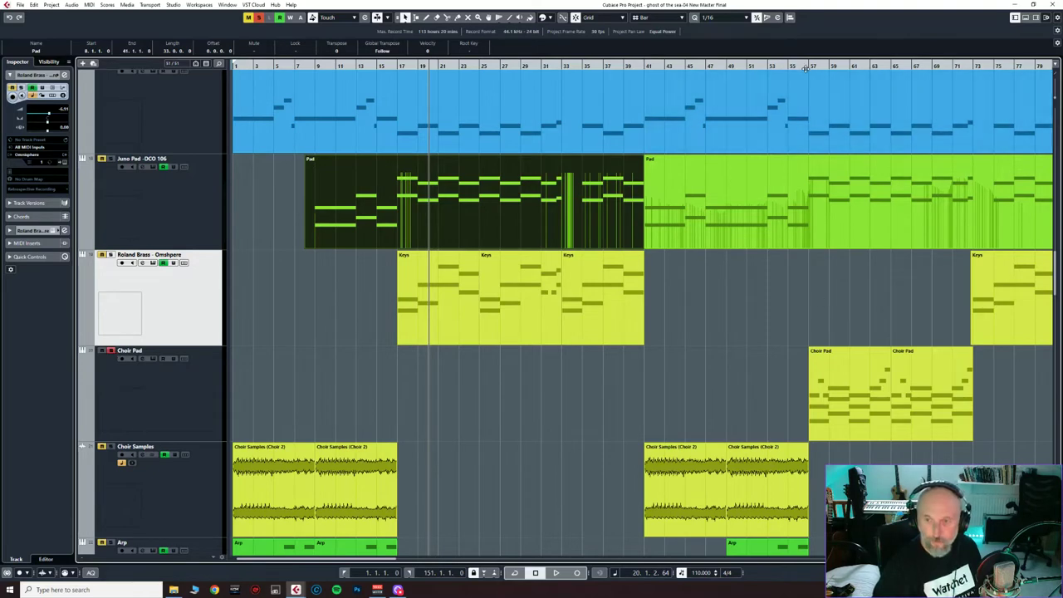
left_click(806, 67)
key("space")
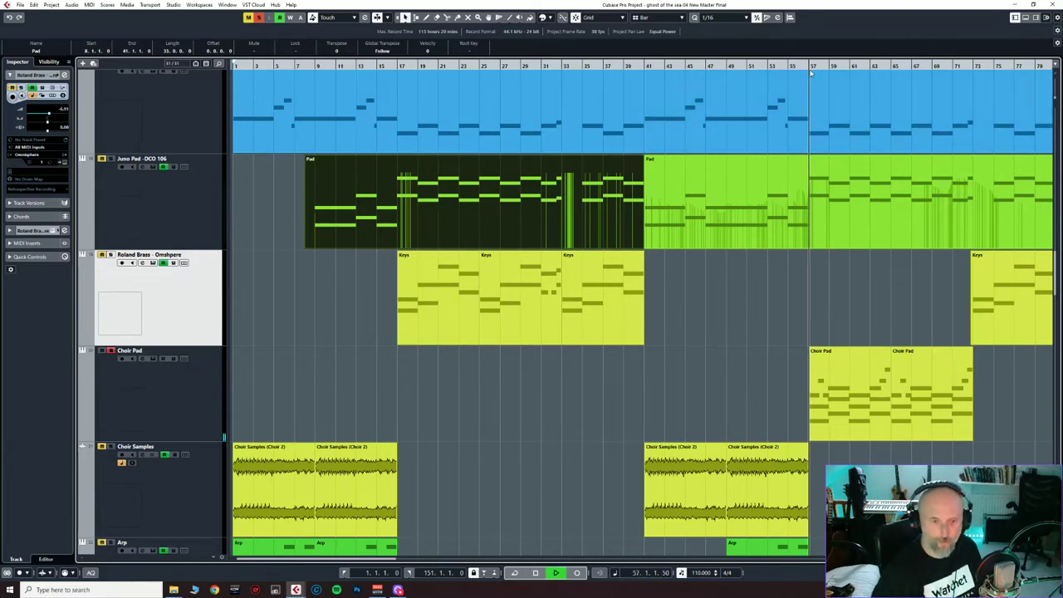
left_click(153, 359)
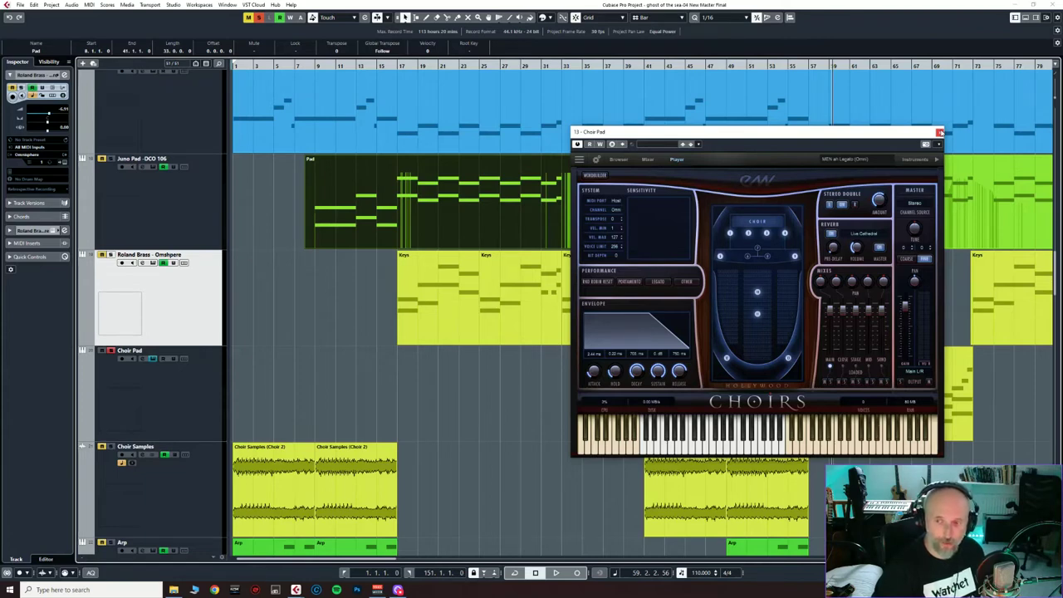
left_click(940, 133)
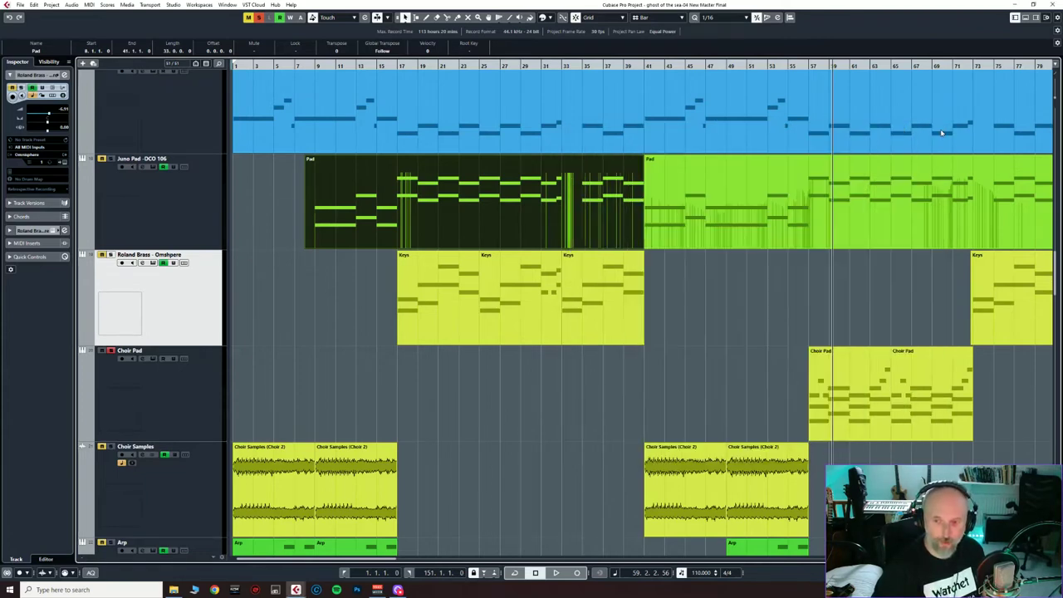
scroll(904, 377, "down", 2)
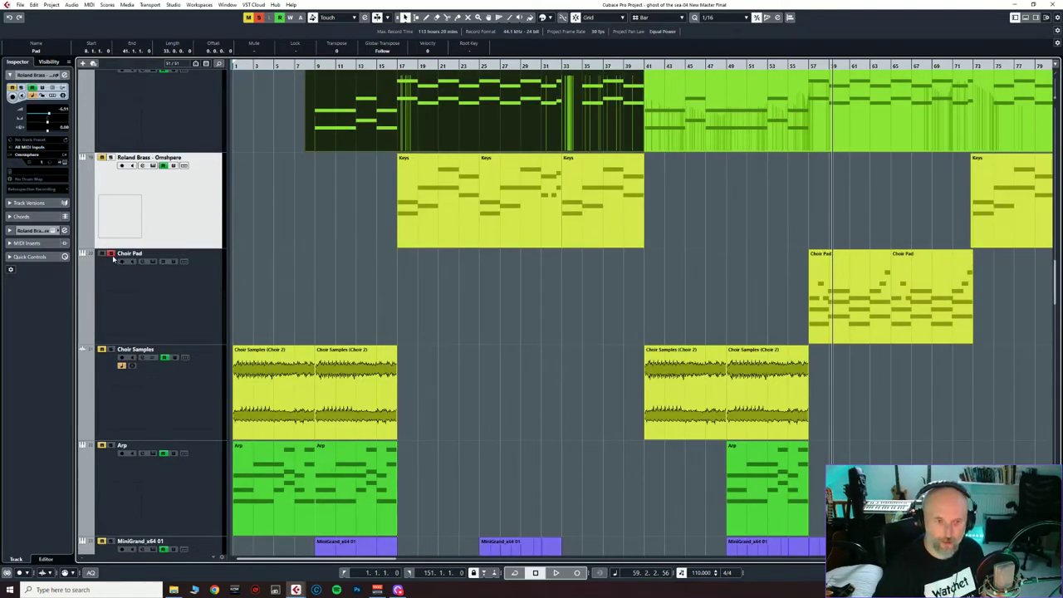
left_click(111, 254)
Step: Play the Choir Samples track in solo from the project start and open its channel settings
left_click(112, 350)
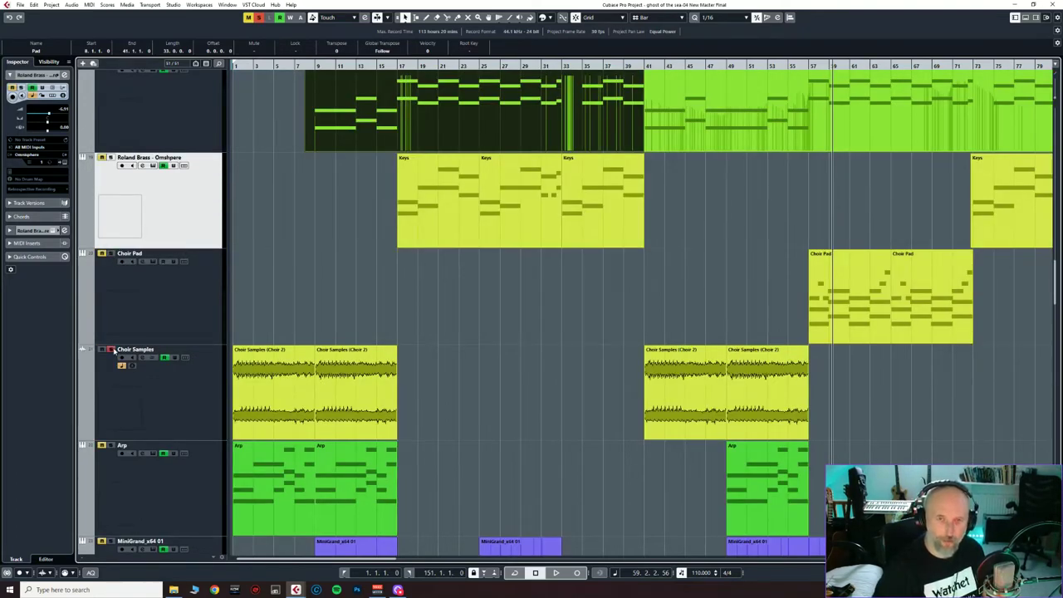
key("Home")
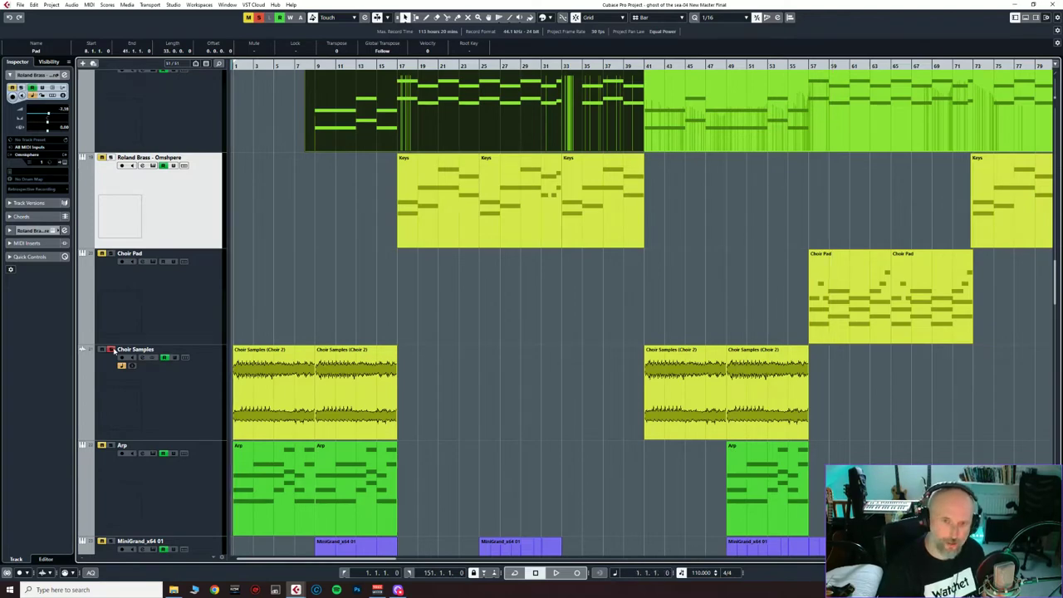
key("space")
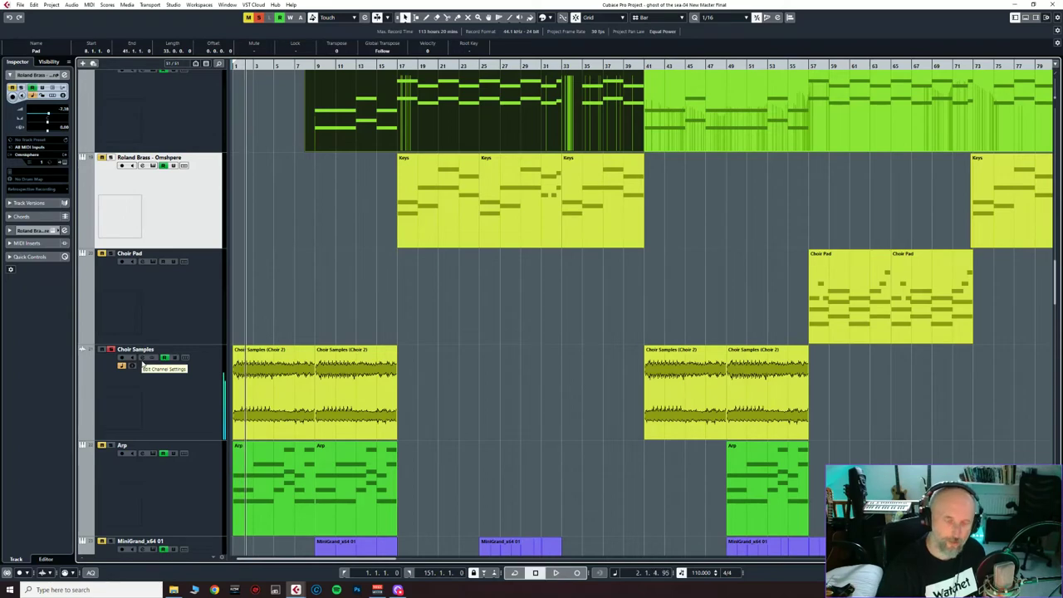
left_click(143, 364)
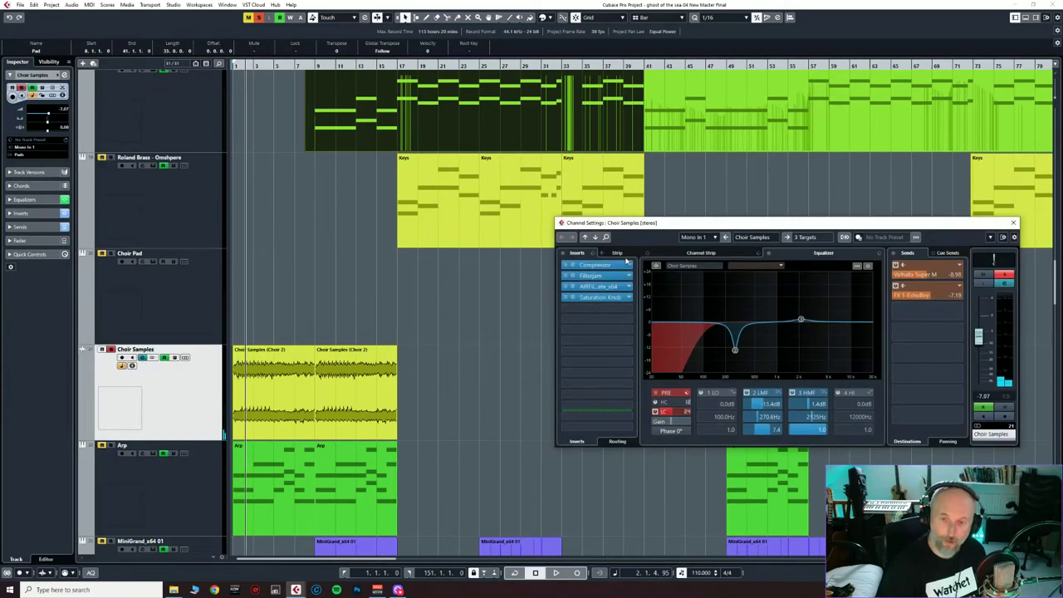
Step: Bypass the Filterjam and AIRFilterGate_x64 inserts on Choir Samples and play the track without them
left_click(567, 277)
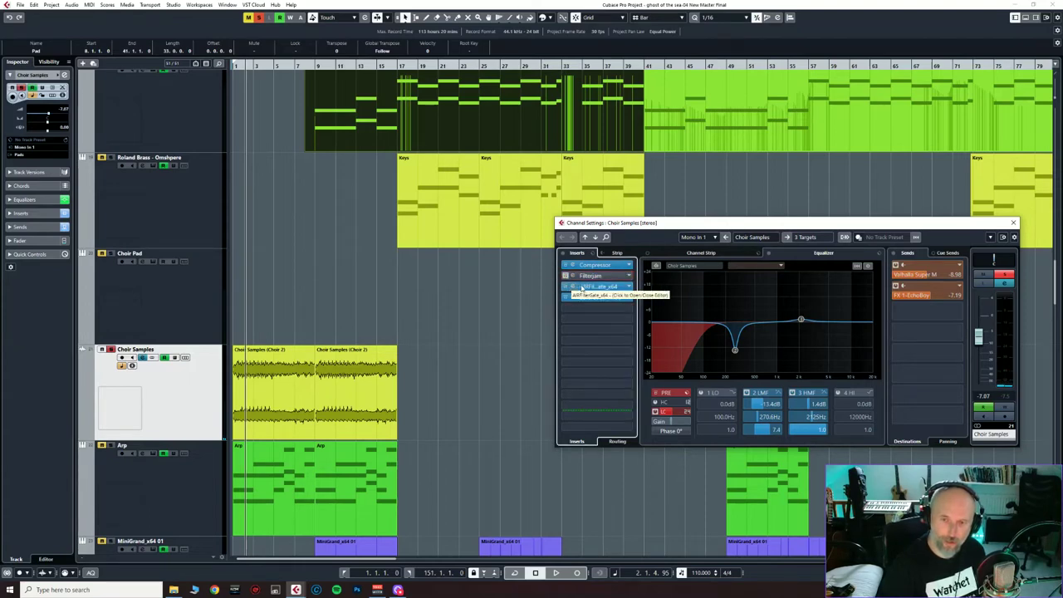
left_click(584, 288)
left_click(606, 217)
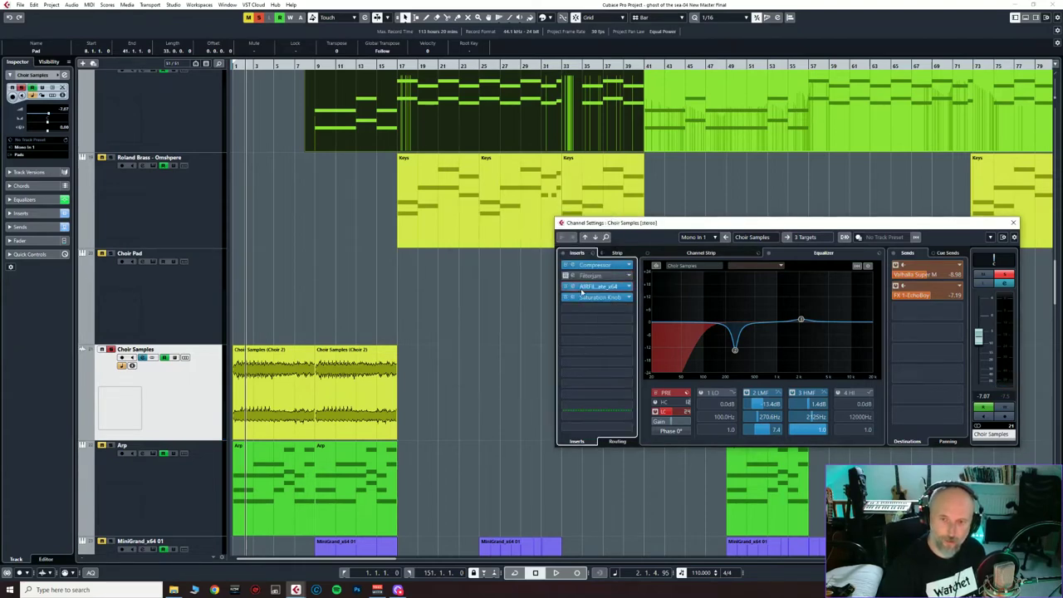
left_click(566, 287)
key("space")
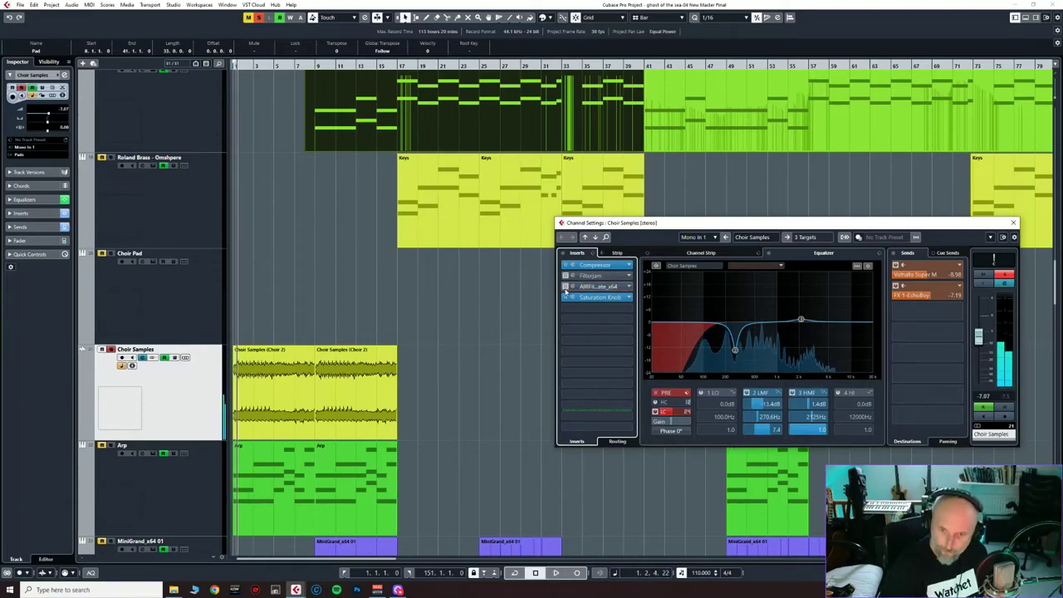
Step: Re-enable Filterjam and AIRFilterGate_x64, replay Choir Samples with them, close the channel settings, and play the track unsoloed in the mix
left_click(566, 287)
left_click(566, 275)
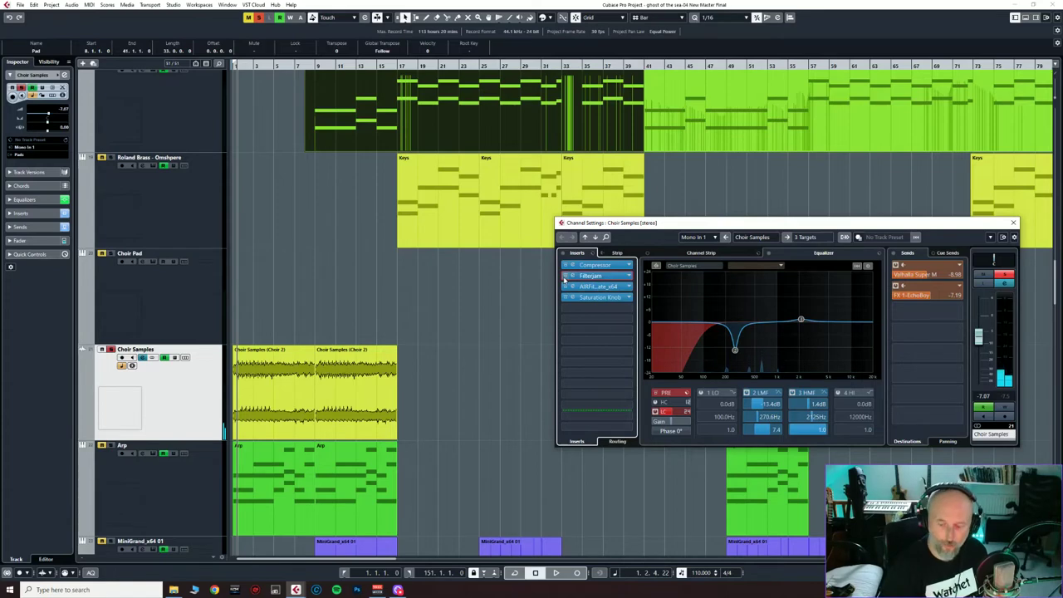
key("space")
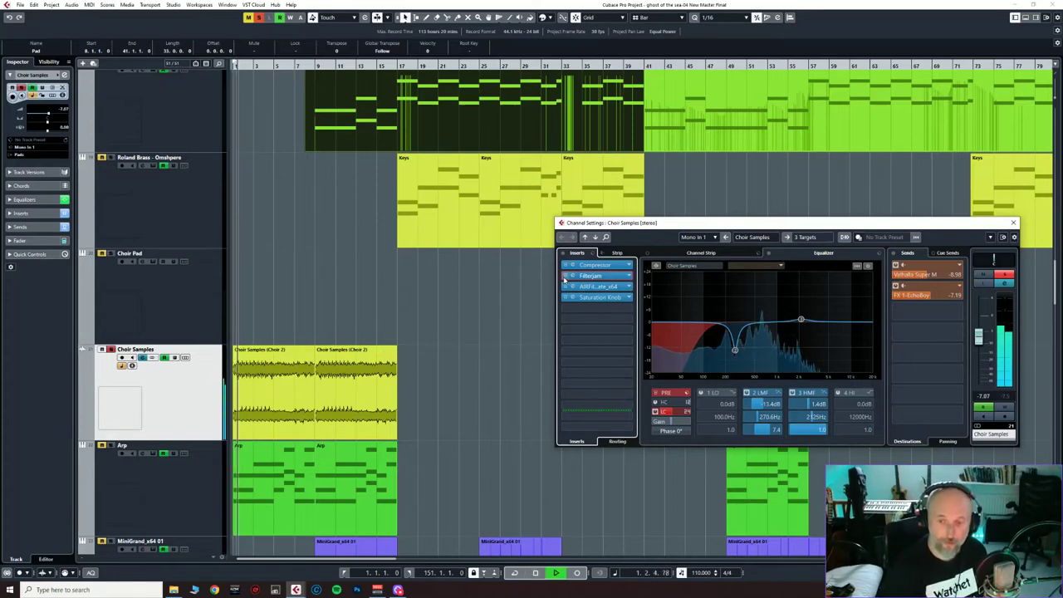
key("space")
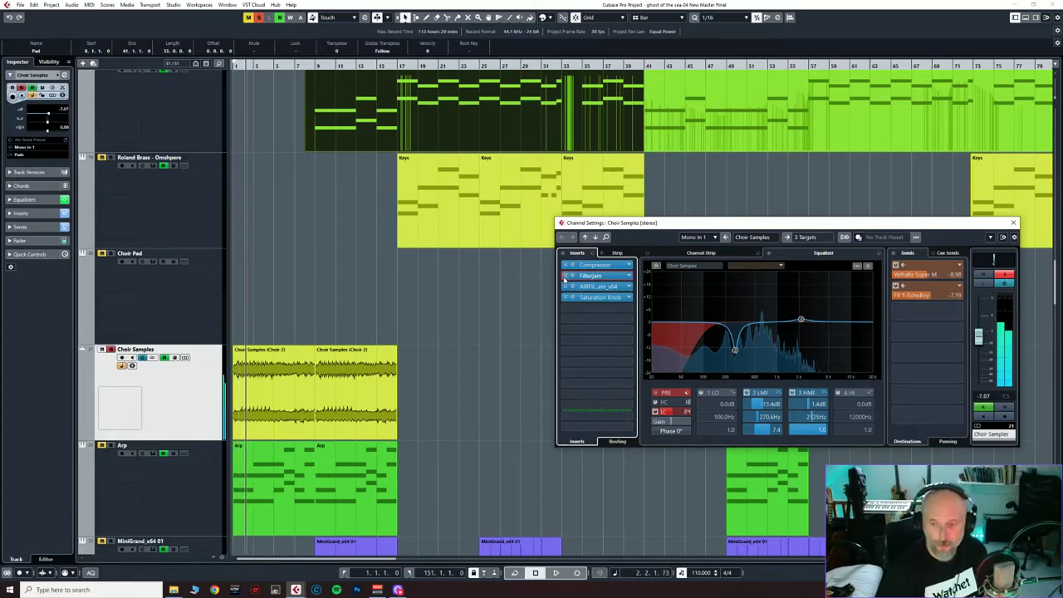
left_click(1013, 222)
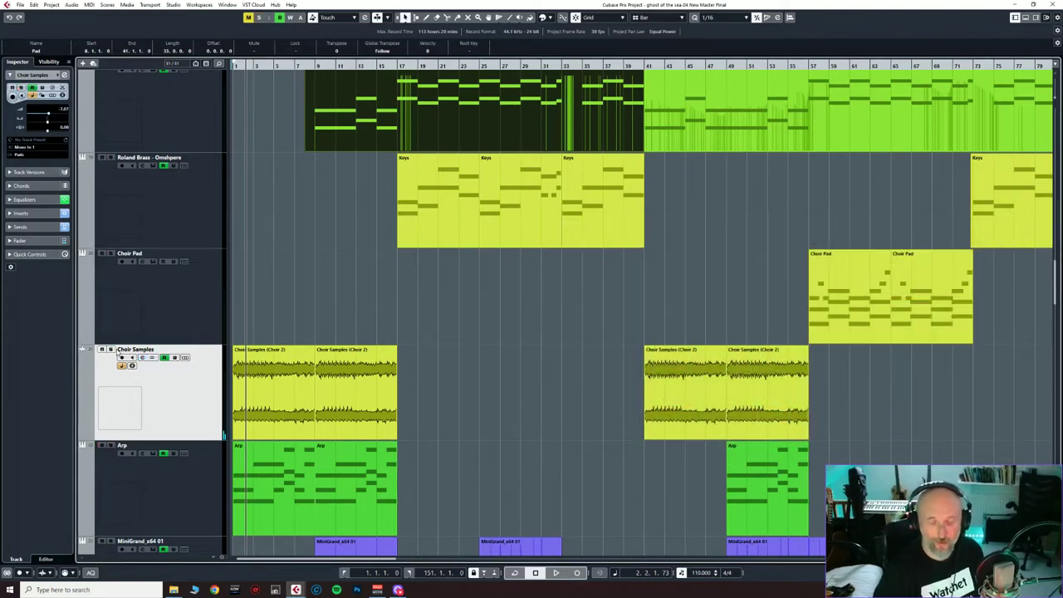
key("space")
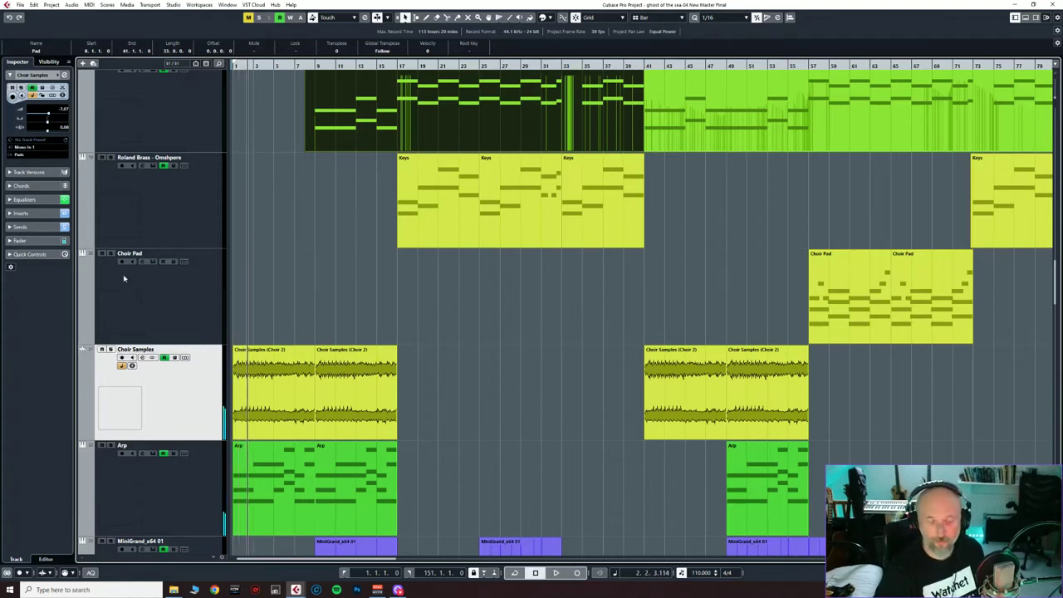
Step: Play the Arp track in solo from the project start and open its Hybrid 3 instrument
scroll(174, 390, "down", 2)
left_click(110, 348)
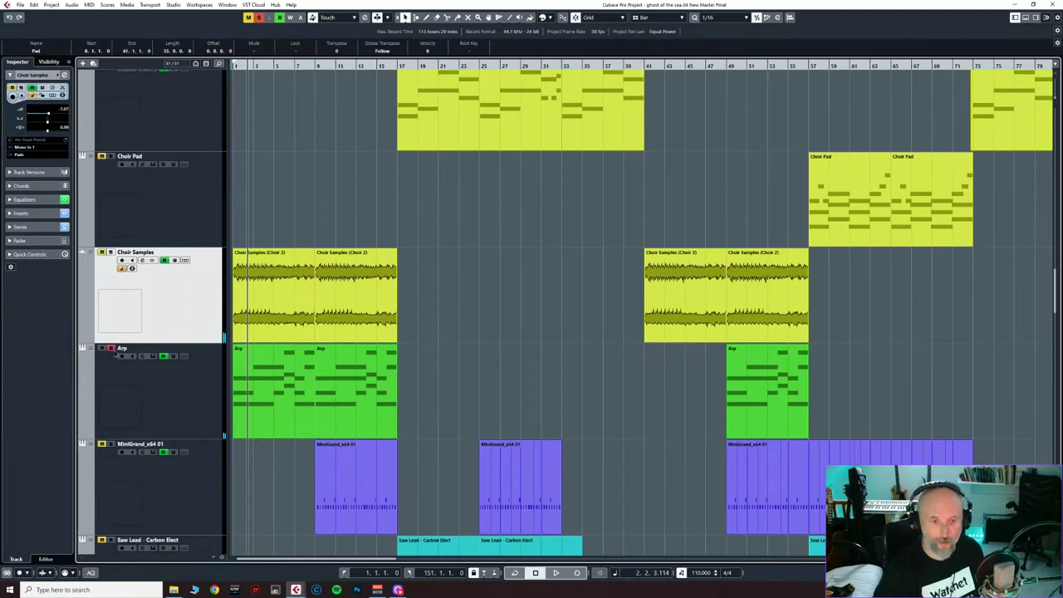
key("Home")
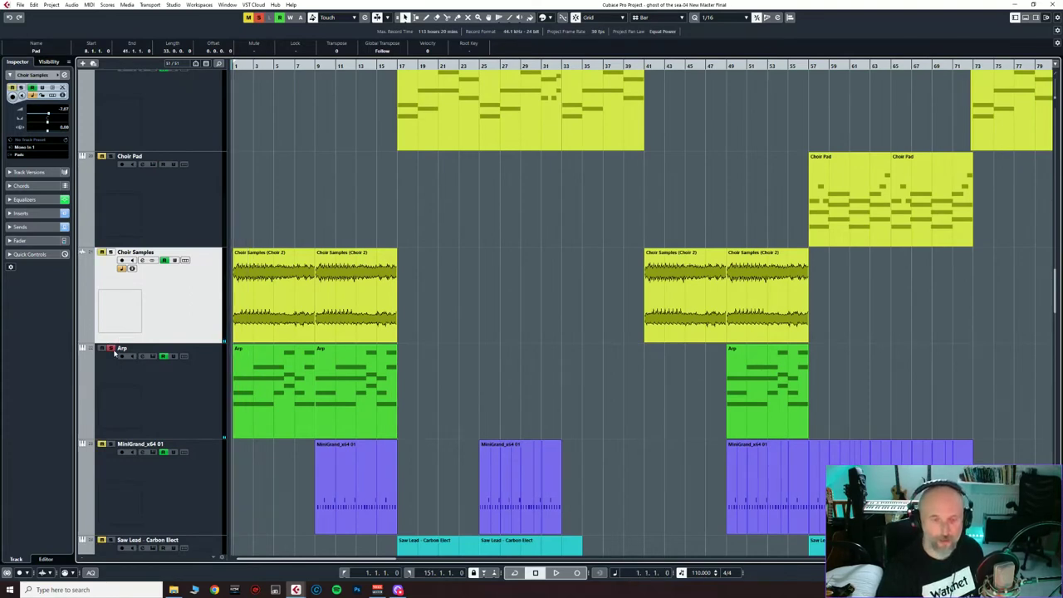
key("space")
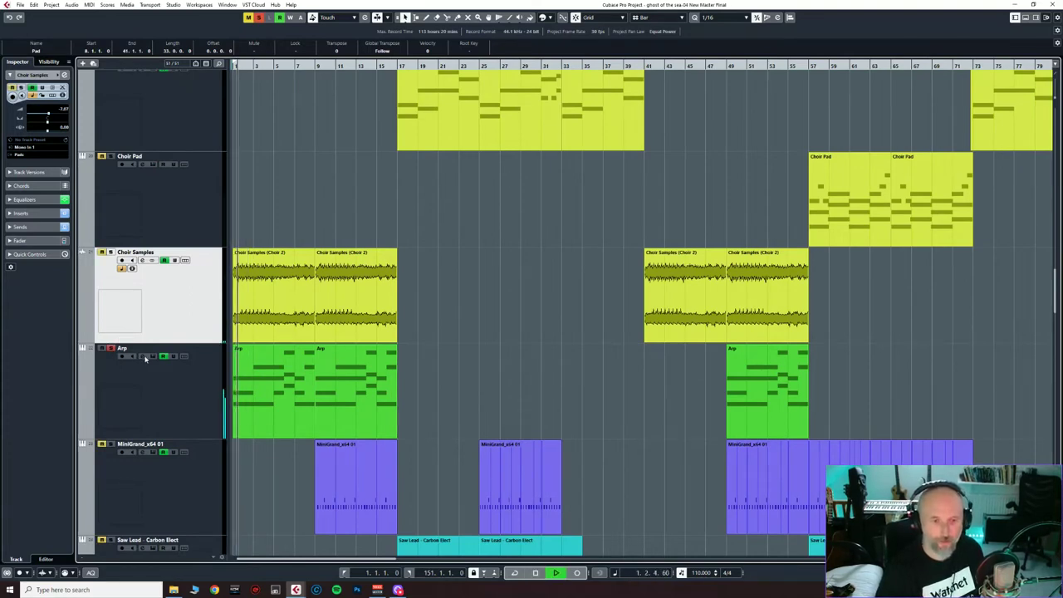
left_click(151, 356)
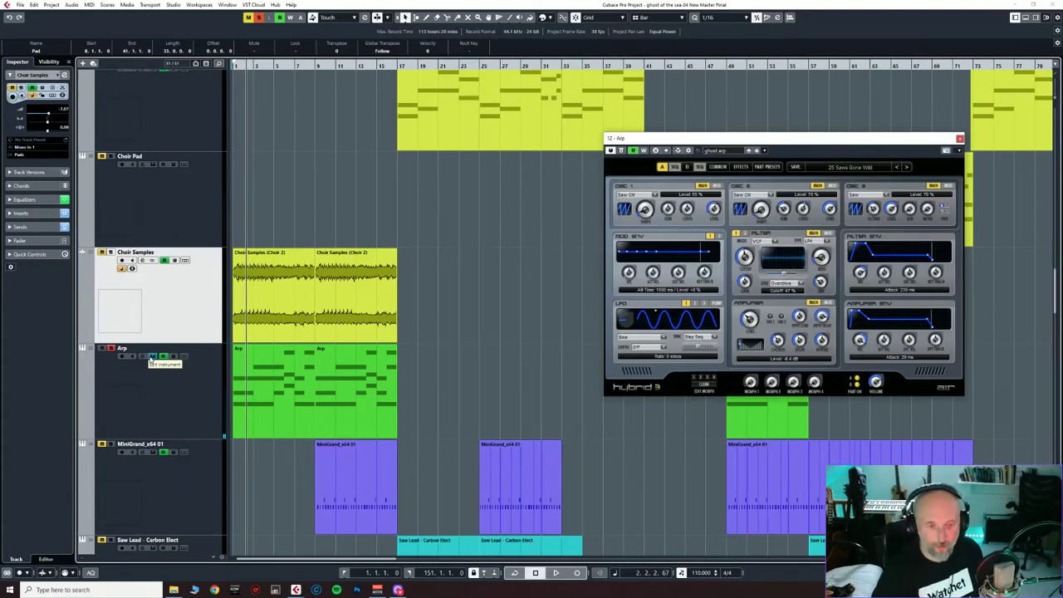
Step: Unsolo the Arp track, play the full mix from the project start, and close the Hybrid 3 instrument
left_click(111, 349)
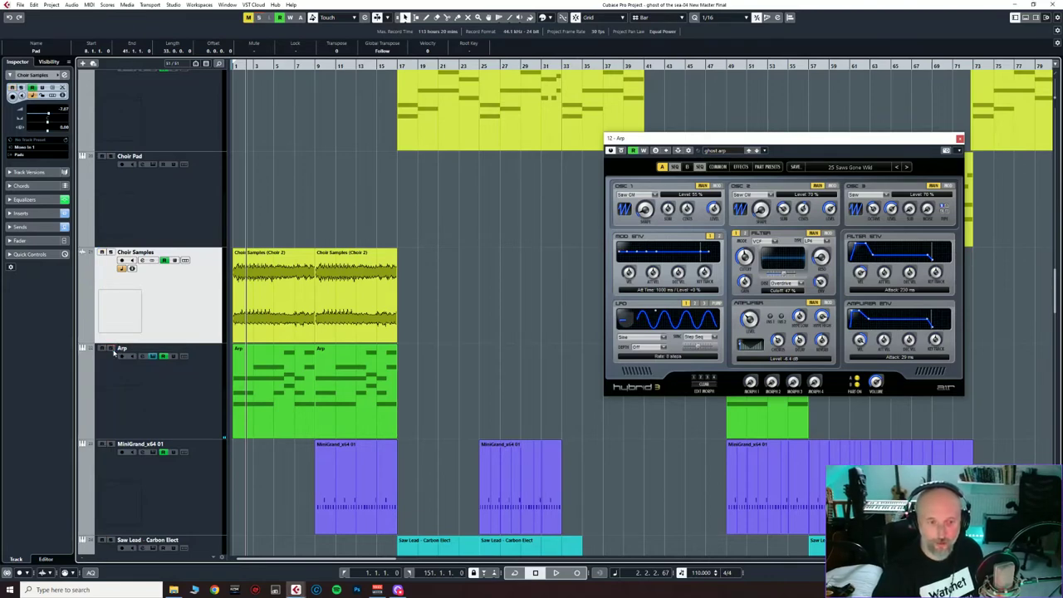
key("space")
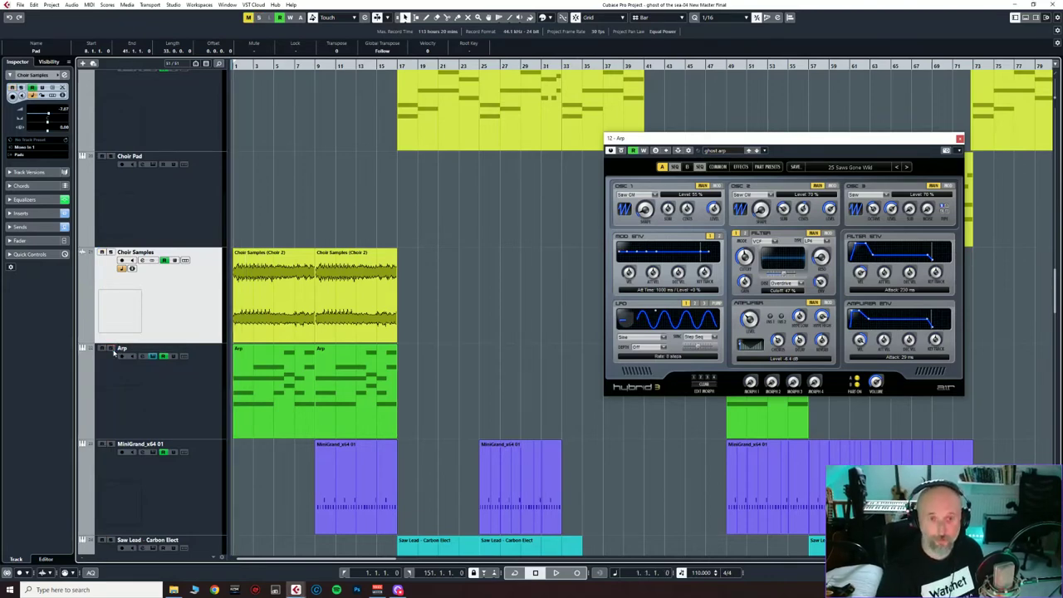
key("space")
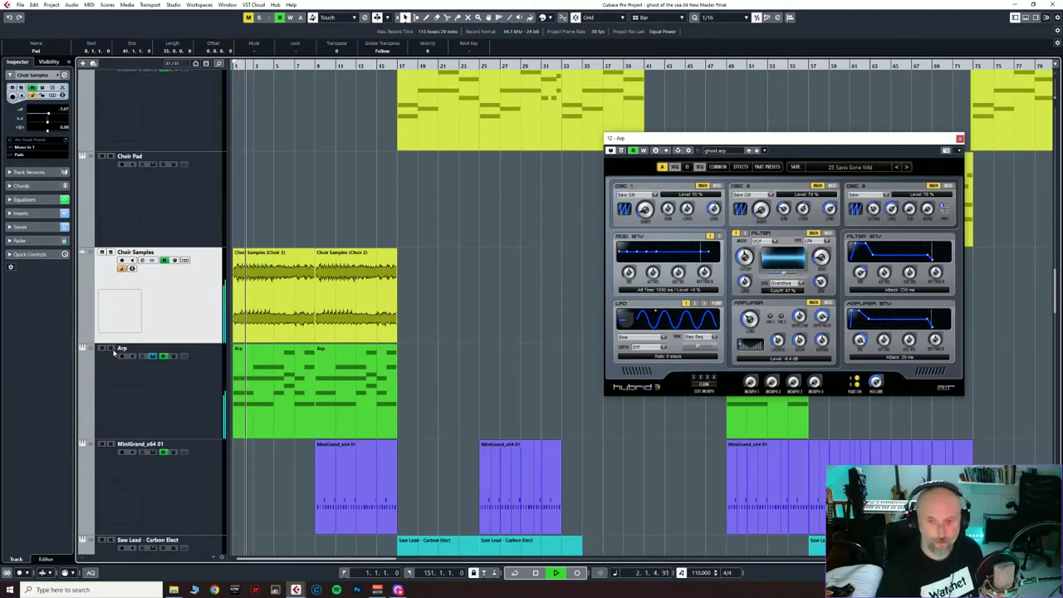
key("space")
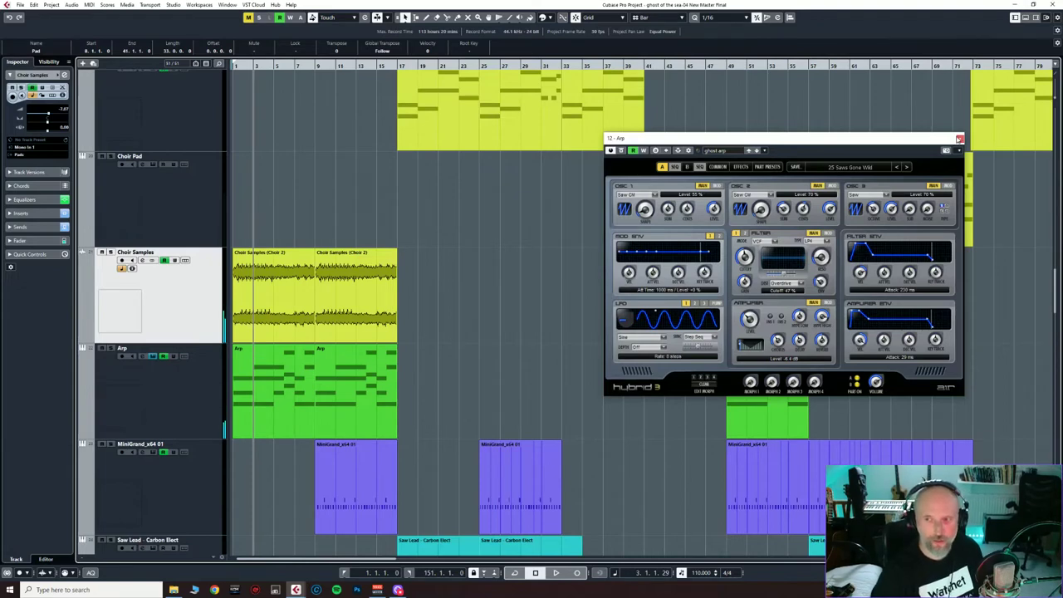
left_click(960, 139)
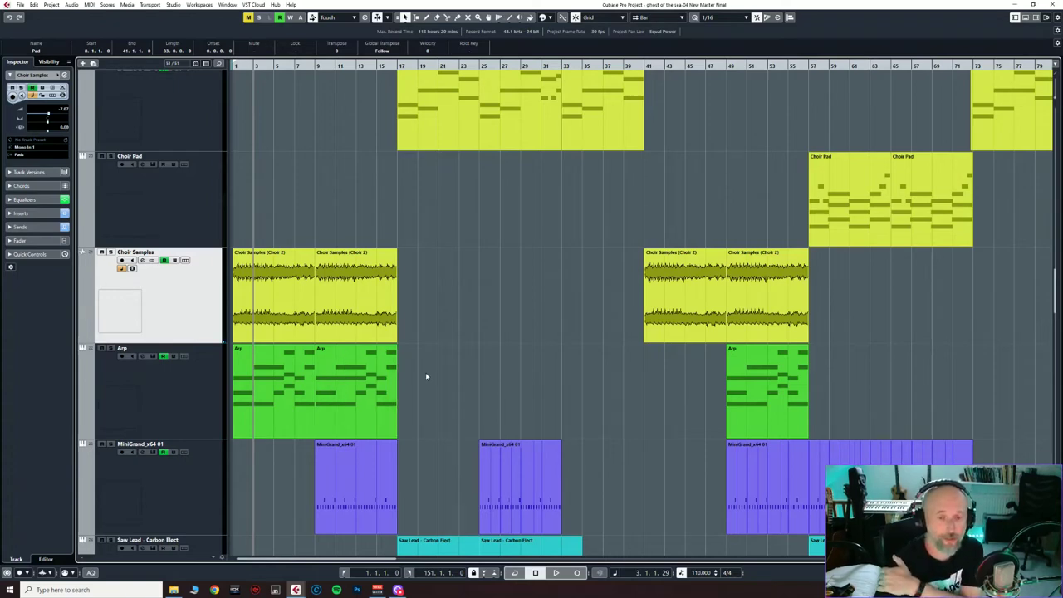
Step: Play the MiniGrand_x64 01 track in solo from bar 9, review its Mini Grand instrument and close it
scroll(426, 376, "down", 2)
left_click(124, 382)
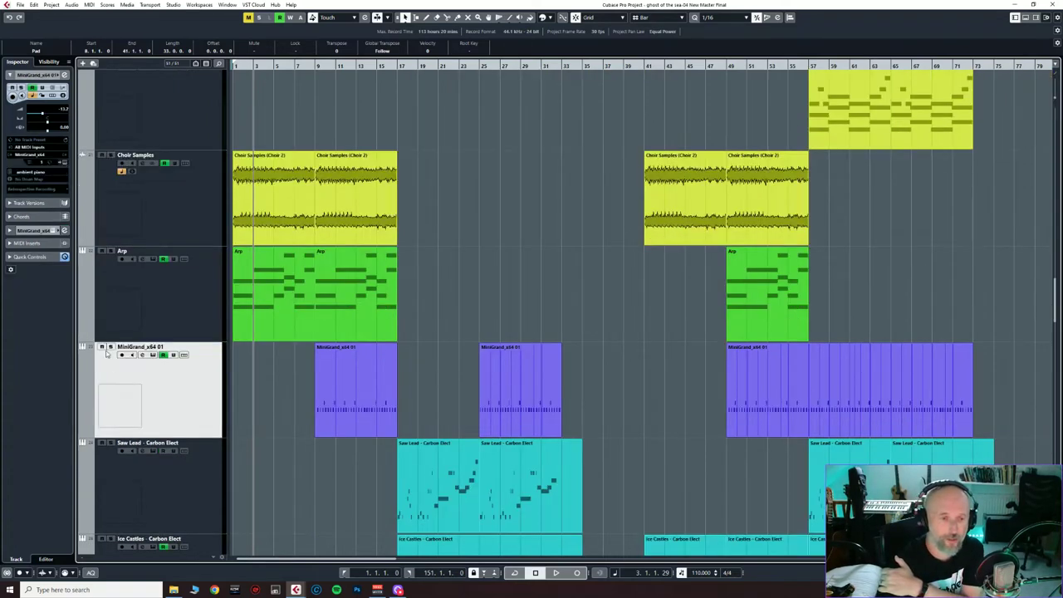
left_click(315, 66)
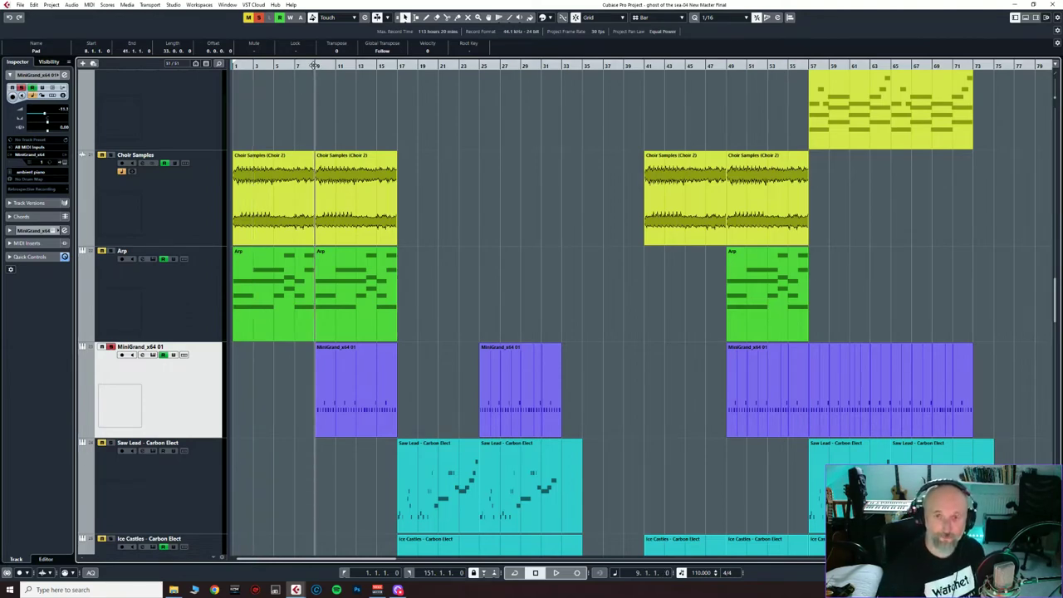
key("space")
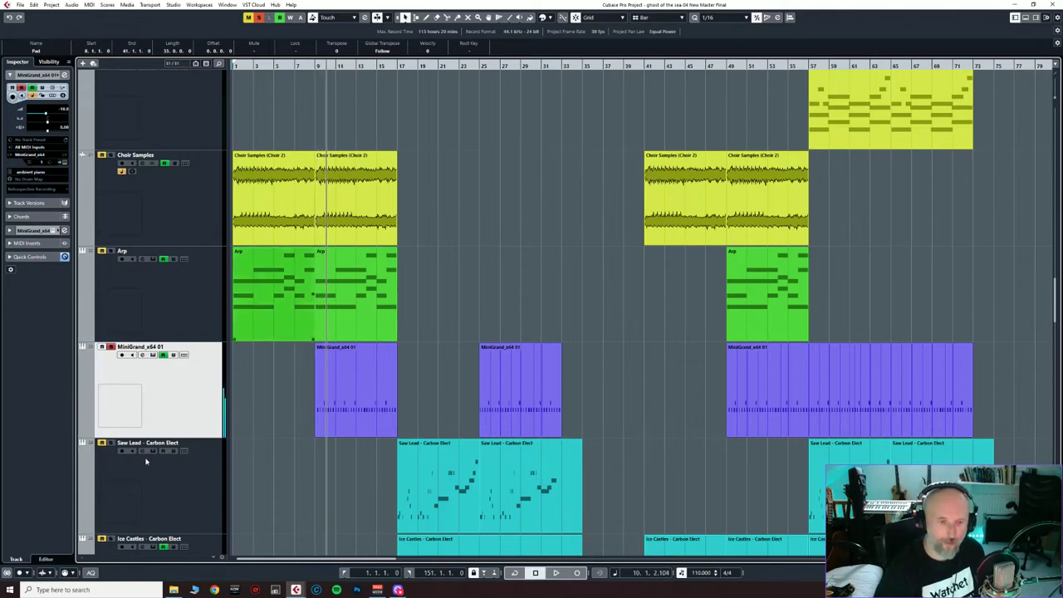
left_click(153, 355)
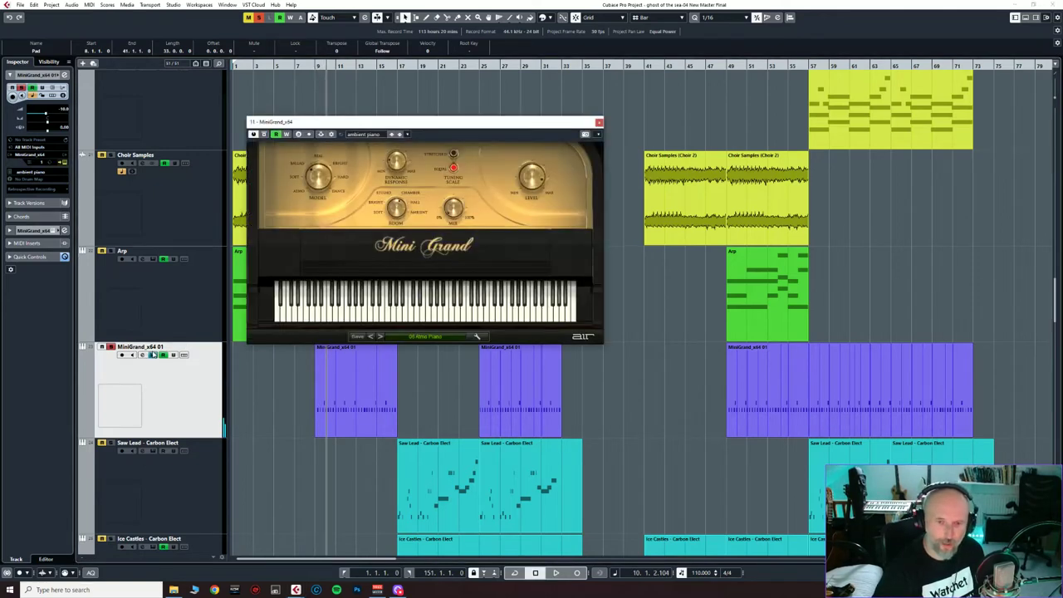
left_click(153, 355)
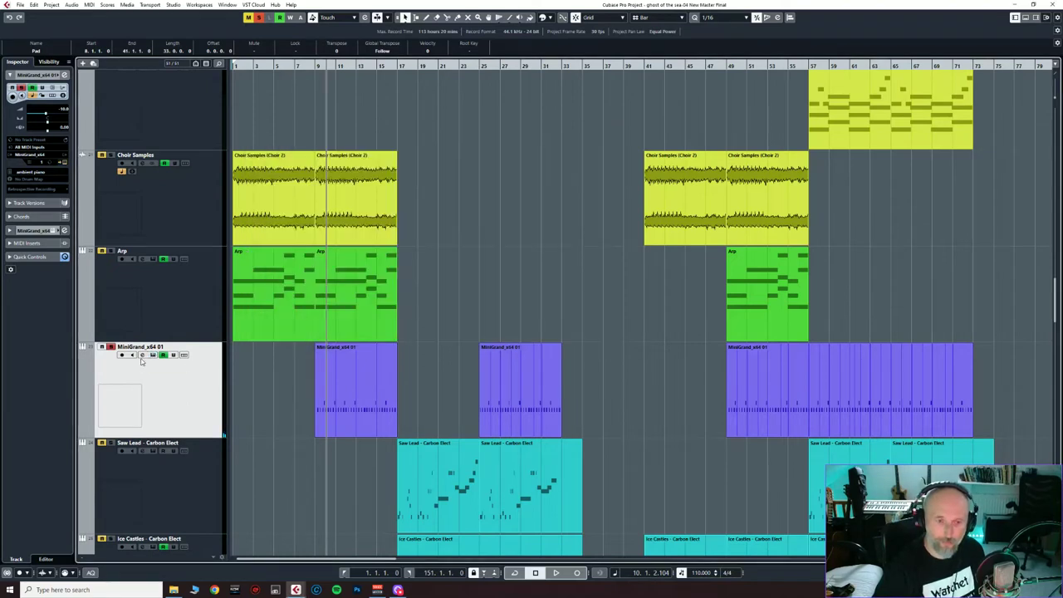
Step: Open the MiniGrand_x64 01 channel settings, play the track with its inserts bypassed, and re-enable H3000 Factory and Frequency
left_click(142, 356)
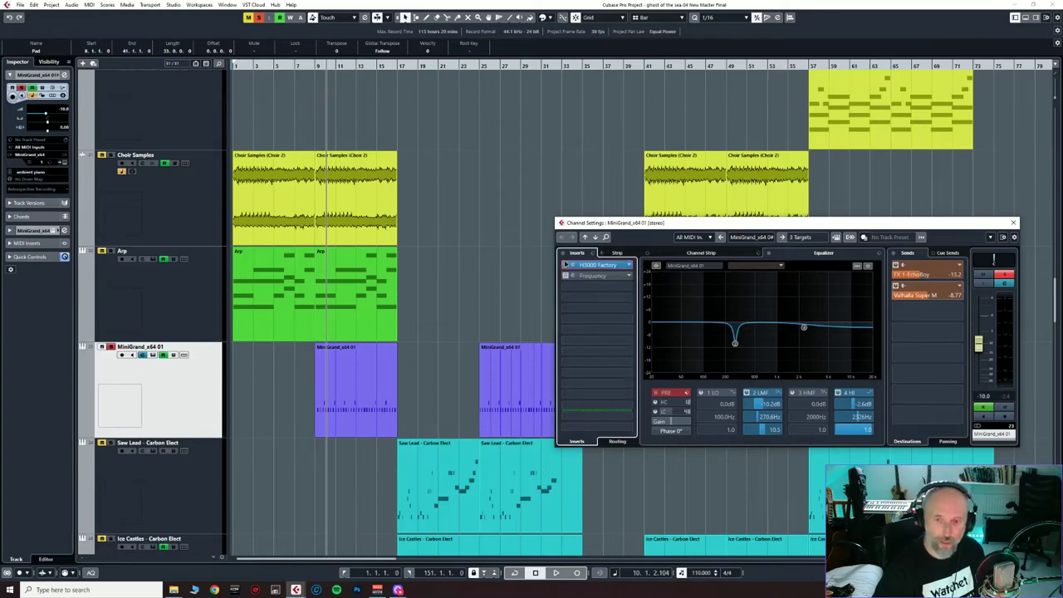
left_click(563, 255)
key("space")
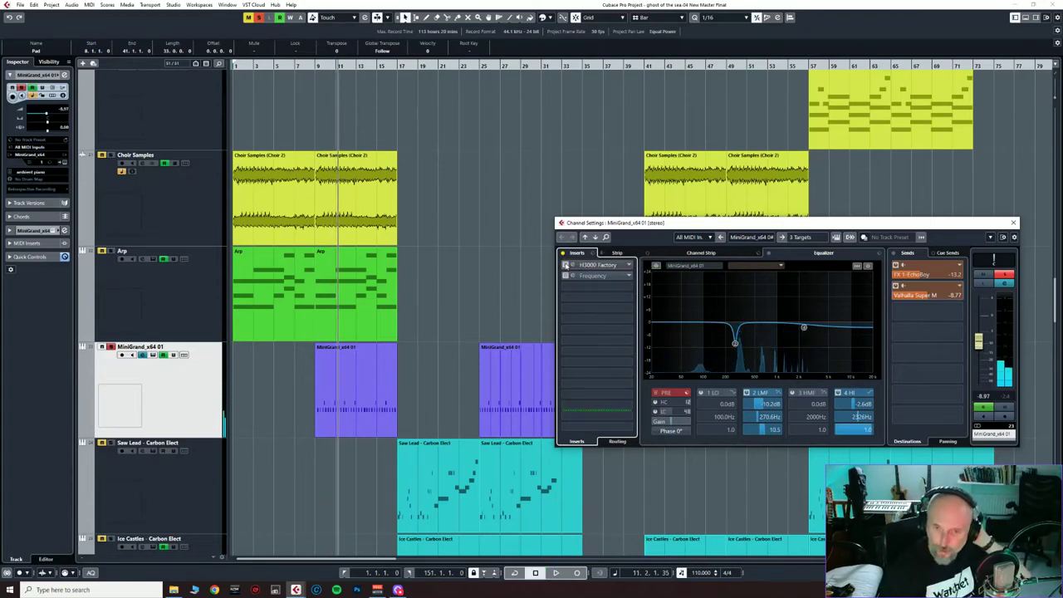
left_click(569, 276, "shift")
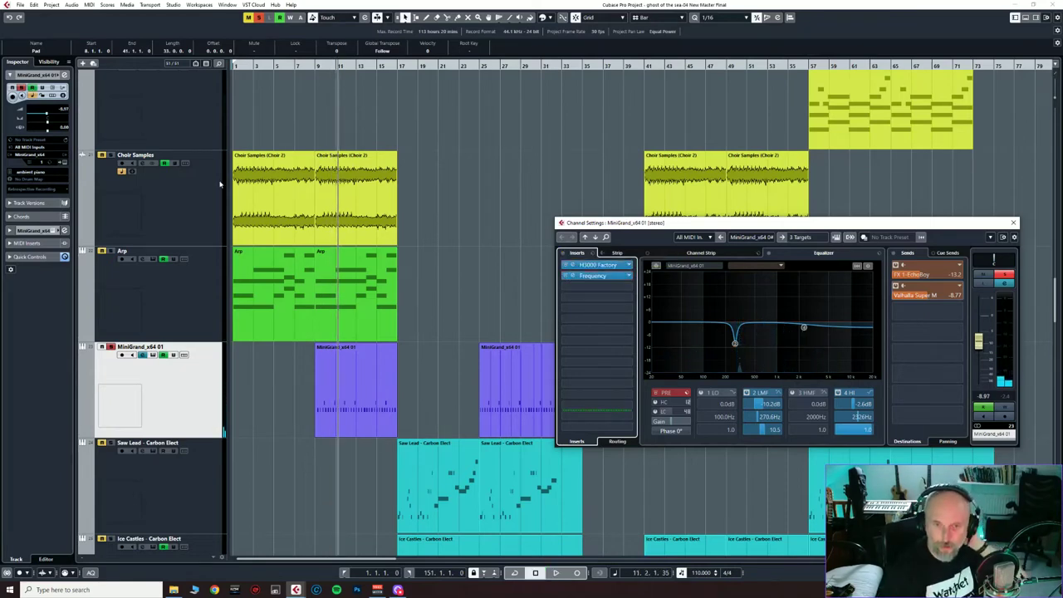
Step: Close the channel settings and replay MiniGrand_x64 01 in solo from bar 9 with its inserts active
left_click(308, 69)
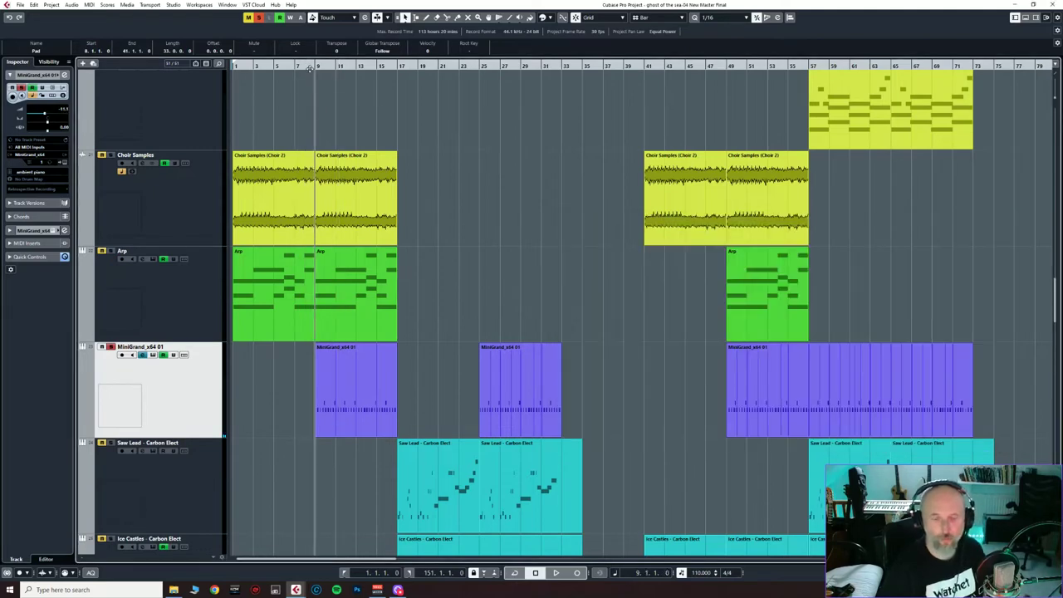
key("space")
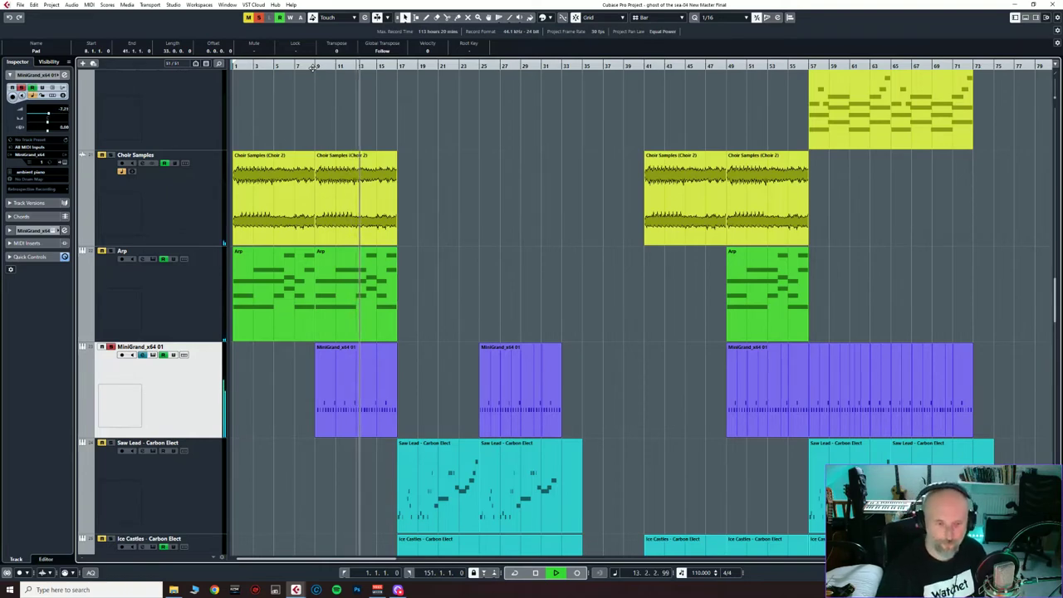
key("space")
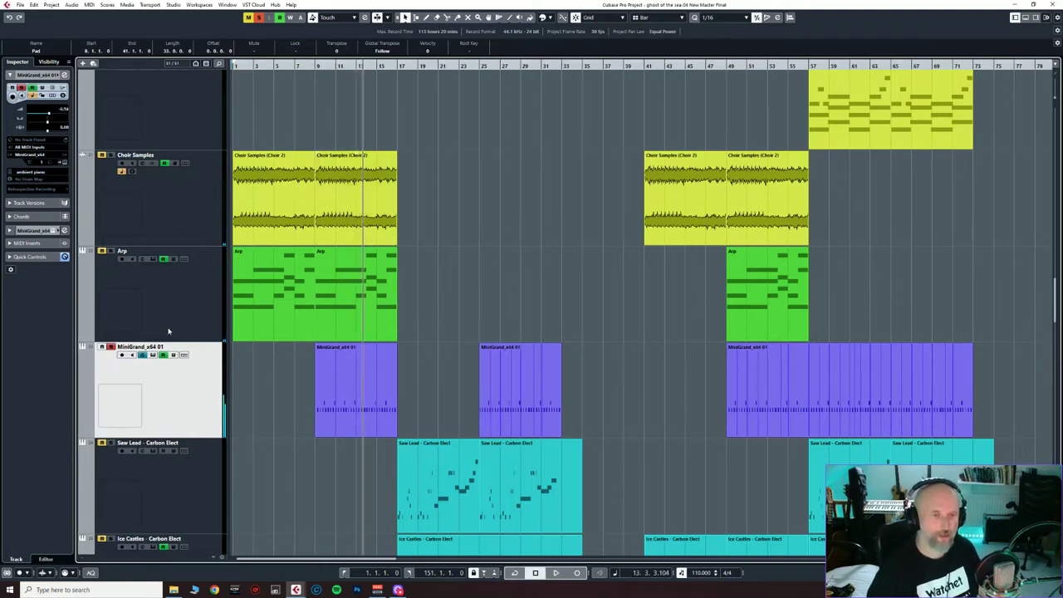
Step: Play the Saw Lead and Ice Castles tracks in solo from bar 17 and select each of them in turn
scroll(301, 336, "down", 3)
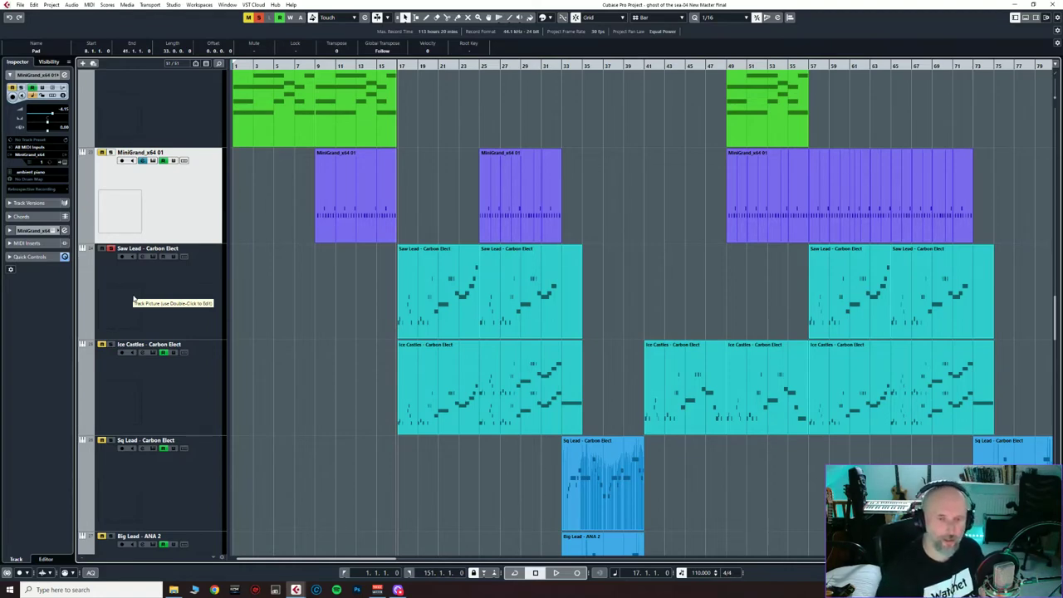
key("space")
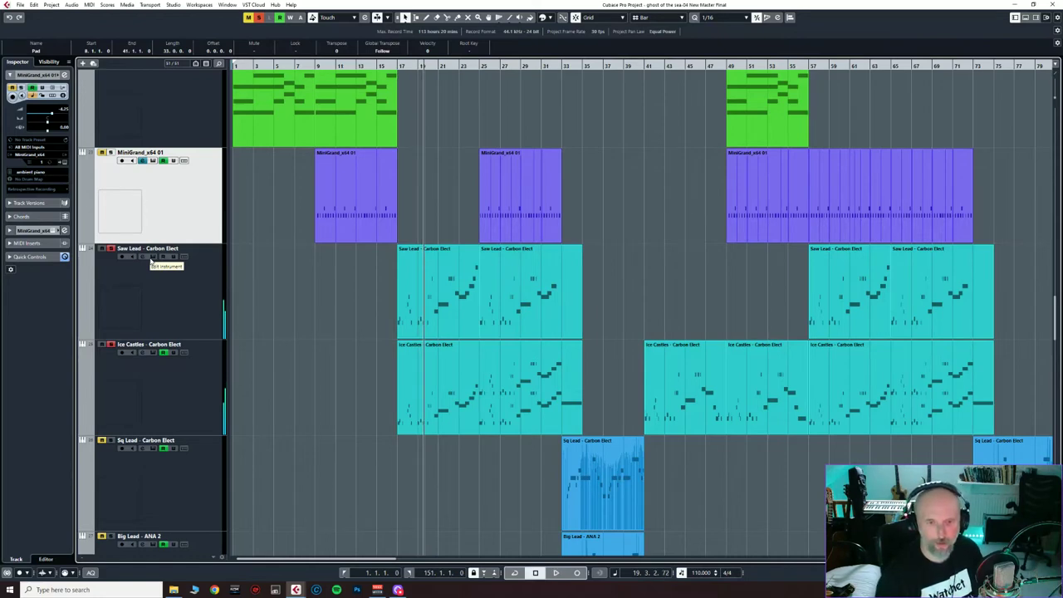
left_click(171, 309)
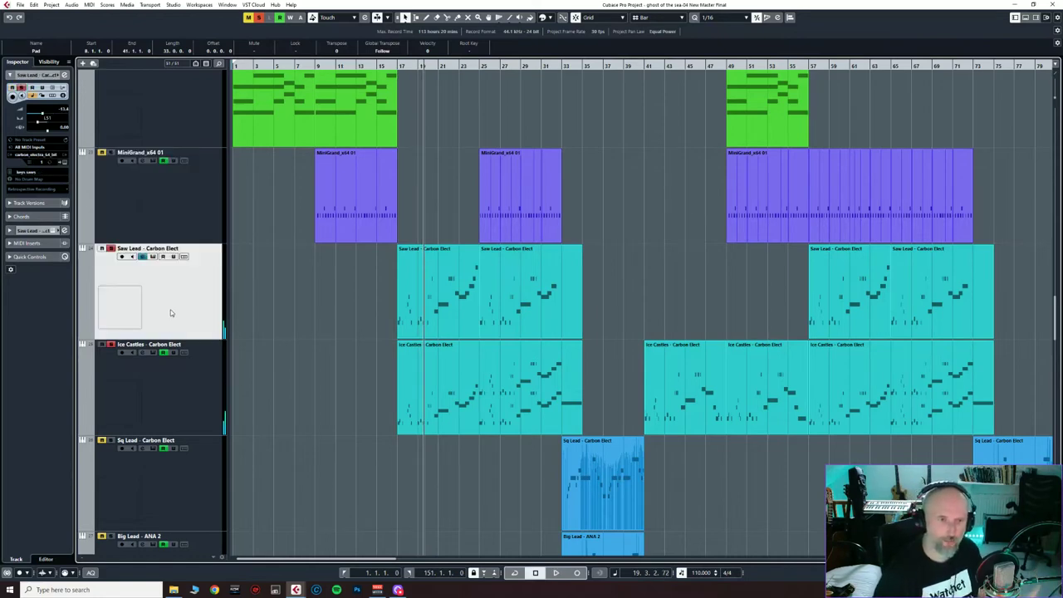
left_click(172, 380)
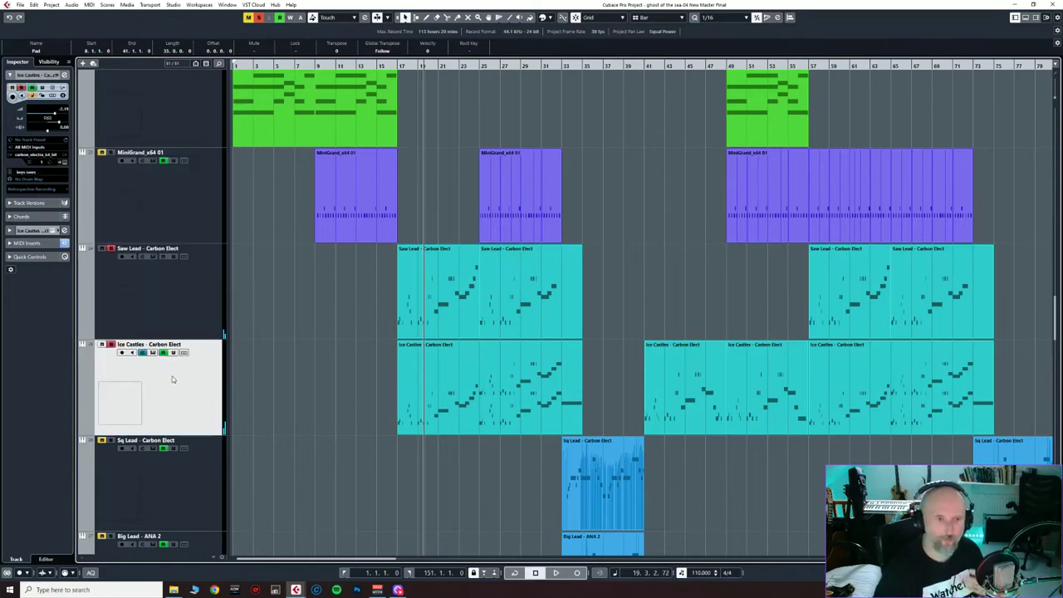
Step: Review the Carbon Electra instruments of the Saw Lead and Ice Castles tracks, closing each one after viewing
left_click(152, 256)
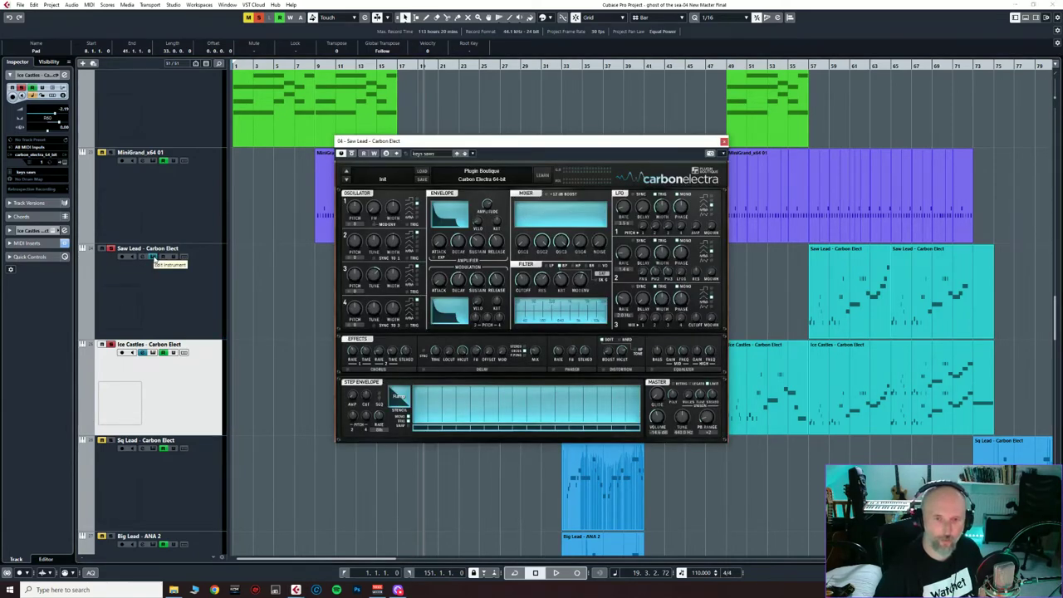
left_click(153, 257)
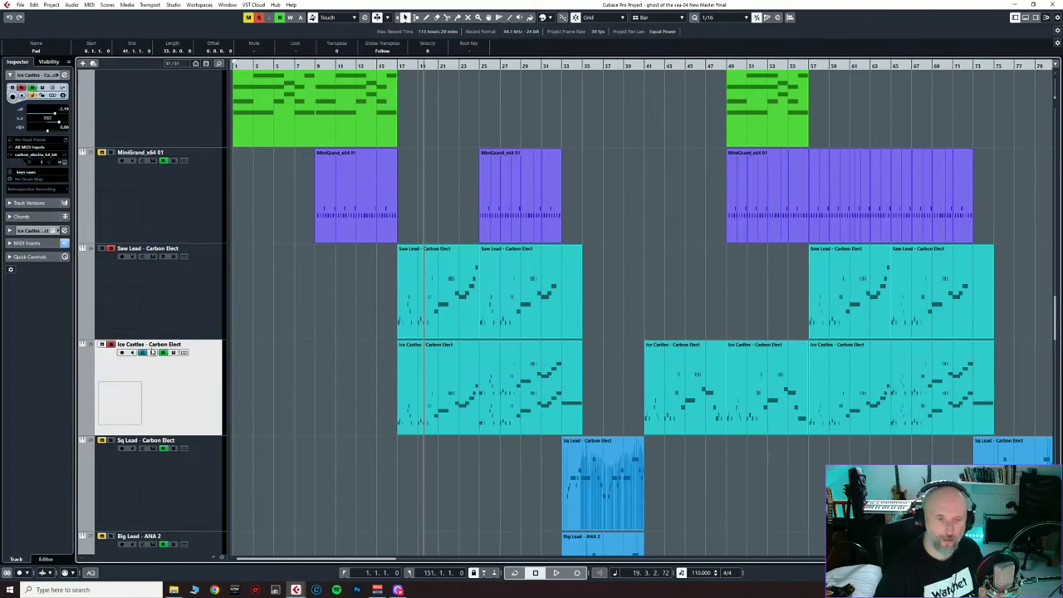
left_click(153, 354)
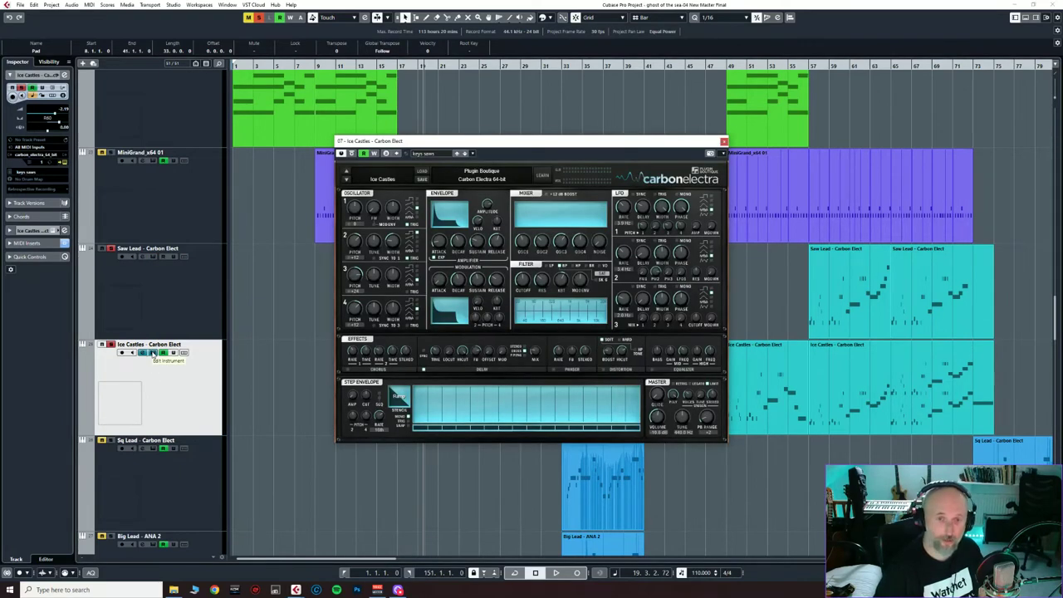
left_click(153, 353)
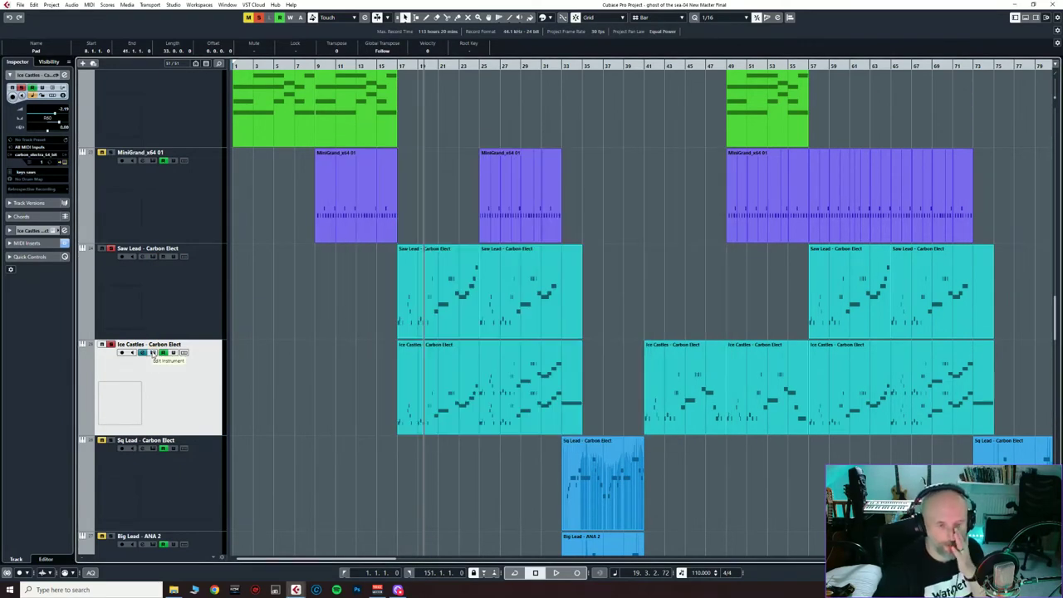
Step: Clear the active solos, solo Sq Lead - Carbon Elect, open its instrument, and play the track from bar 33
scroll(179, 375, "down", 1)
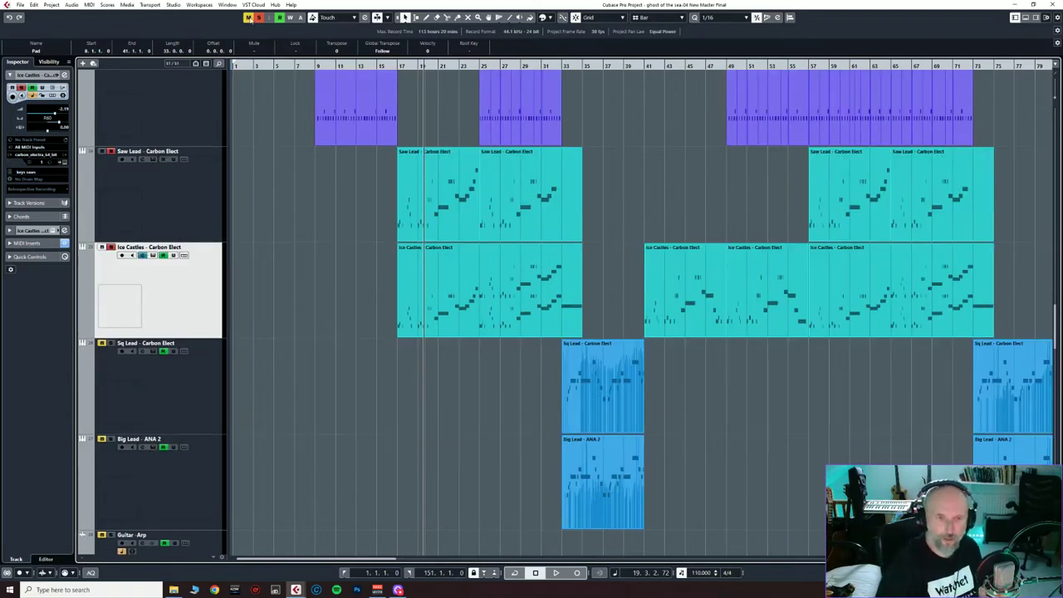
left_click(186, 393)
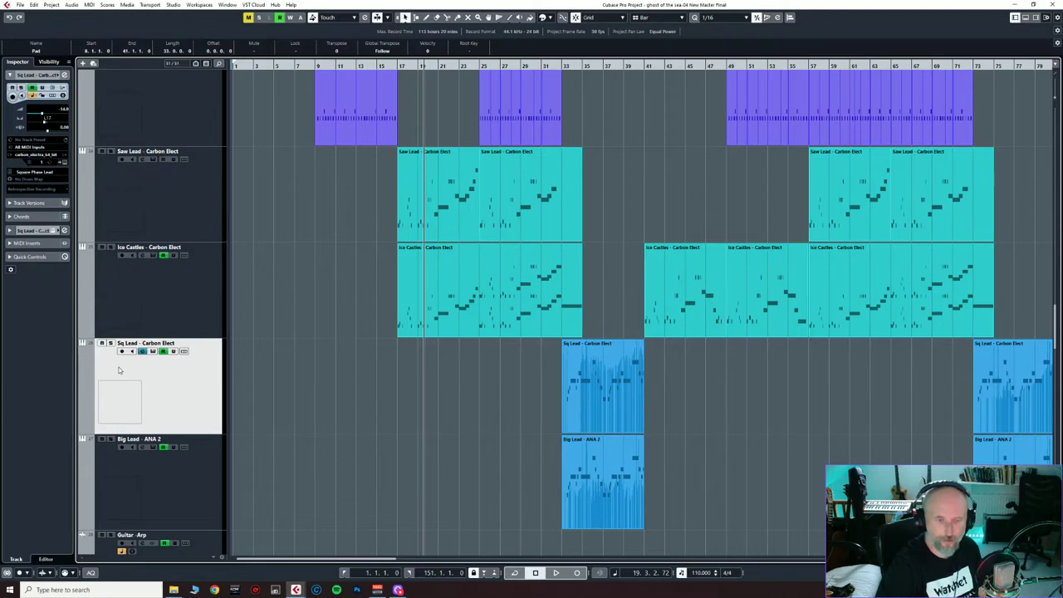
left_click(110, 343)
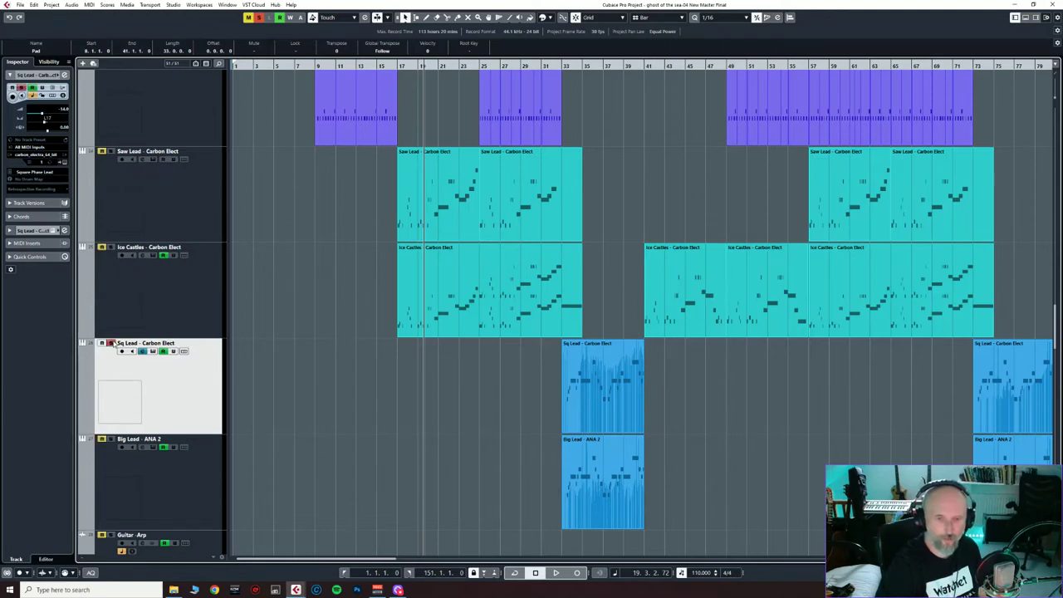
left_click(562, 66)
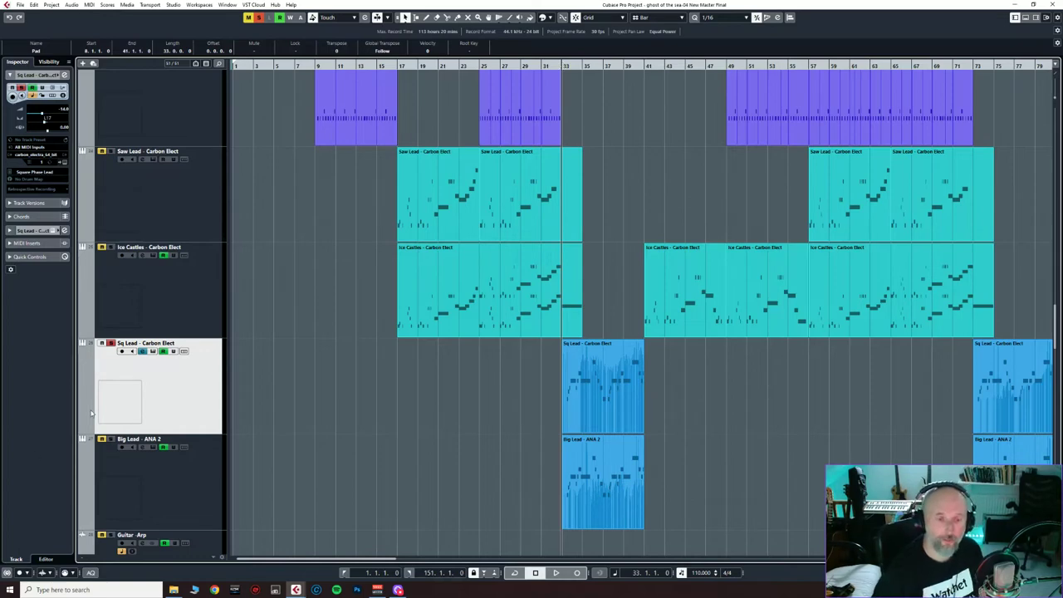
left_click(152, 355)
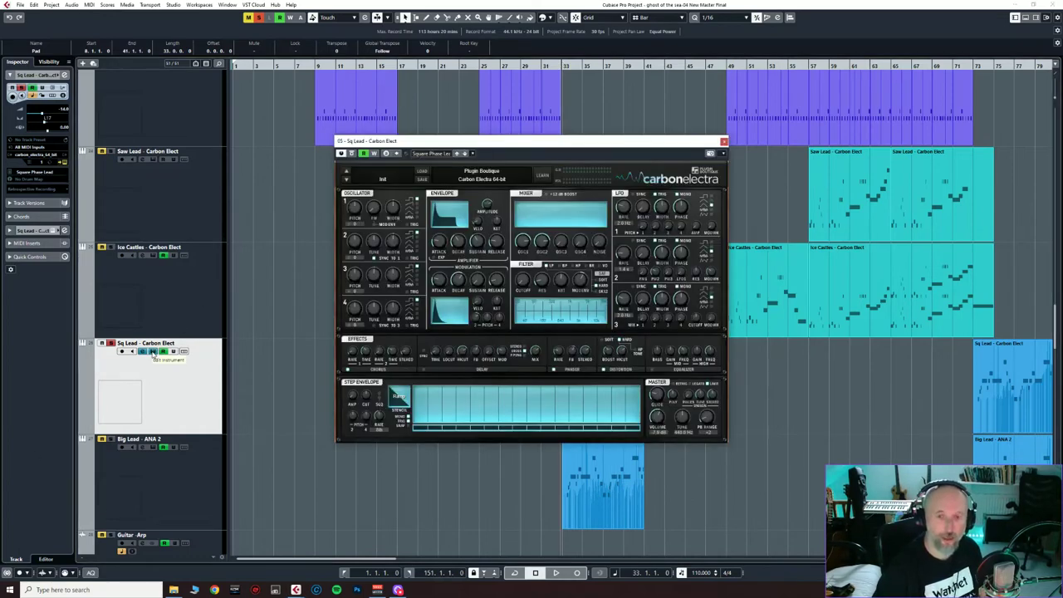
key("space")
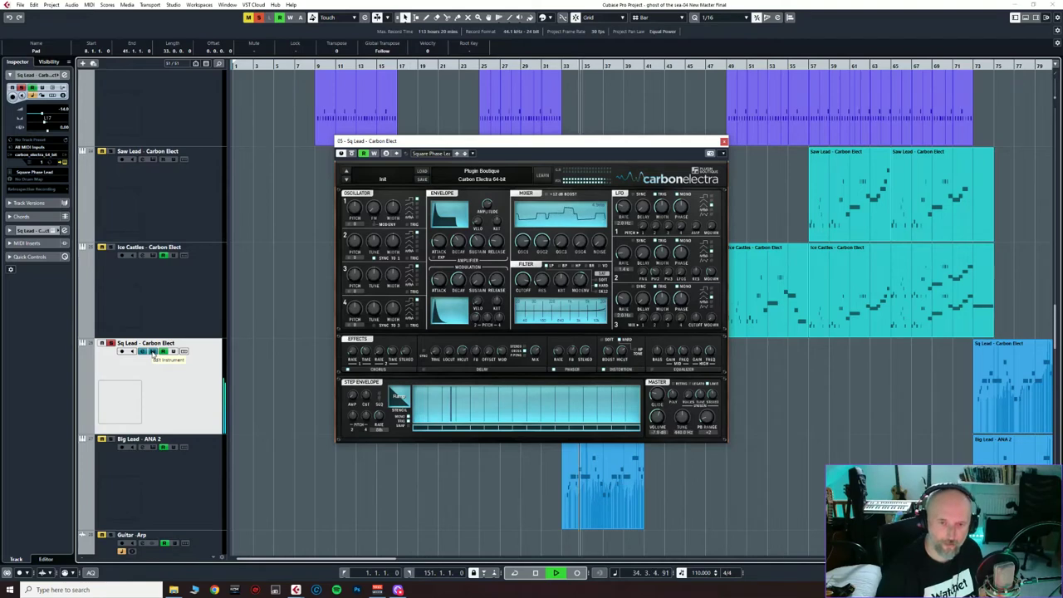
key("space")
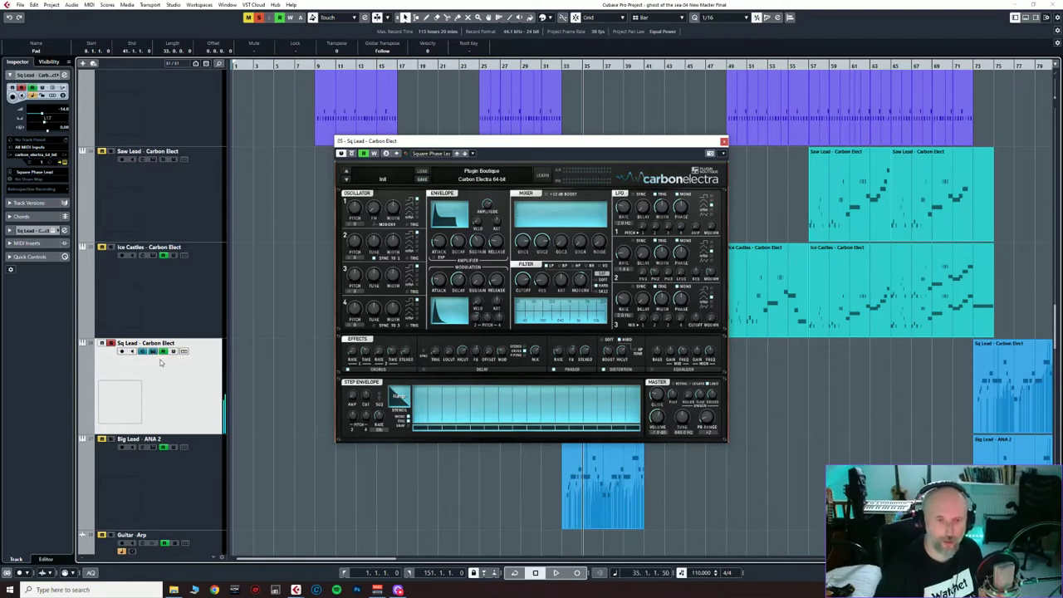
Step: Close the Carbon Electra instrument, play Big Lead - ANA 2 in solo from bar 33, and review and close its ANA 2 instrument
left_click(162, 352)
key("space")
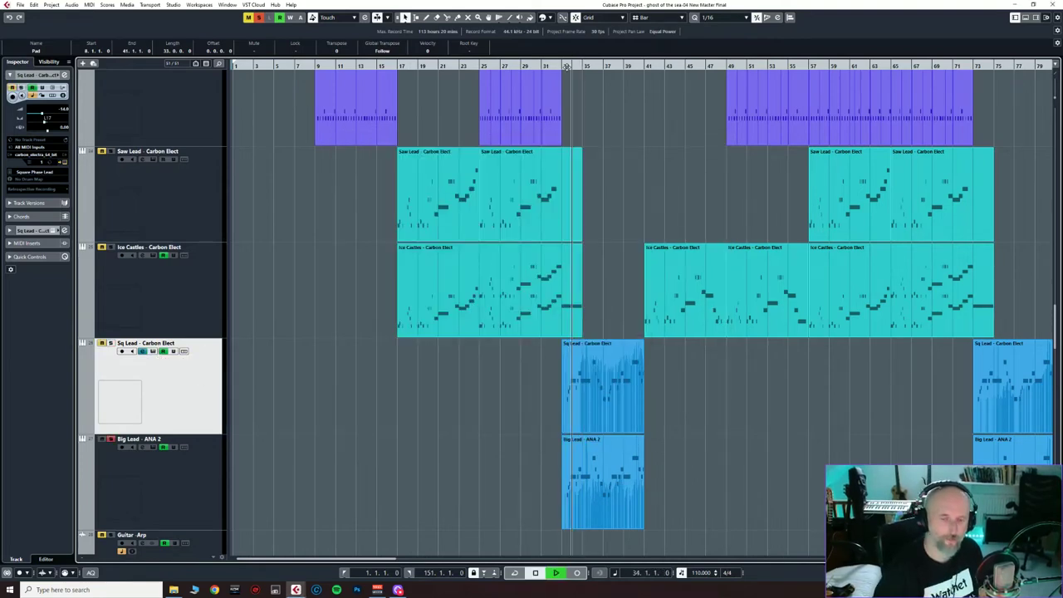
left_click(153, 447)
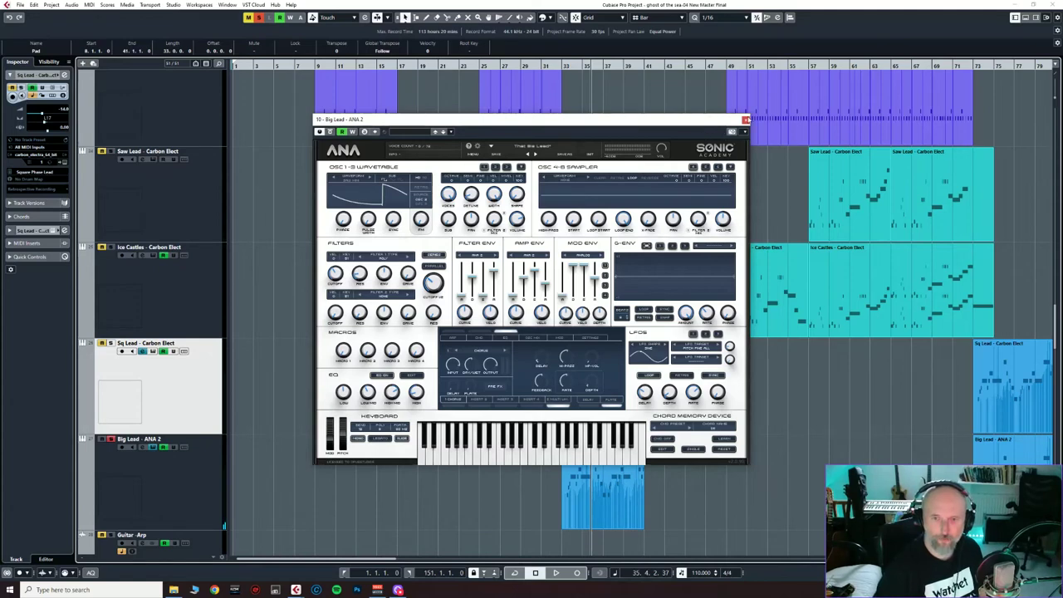
left_click(746, 120)
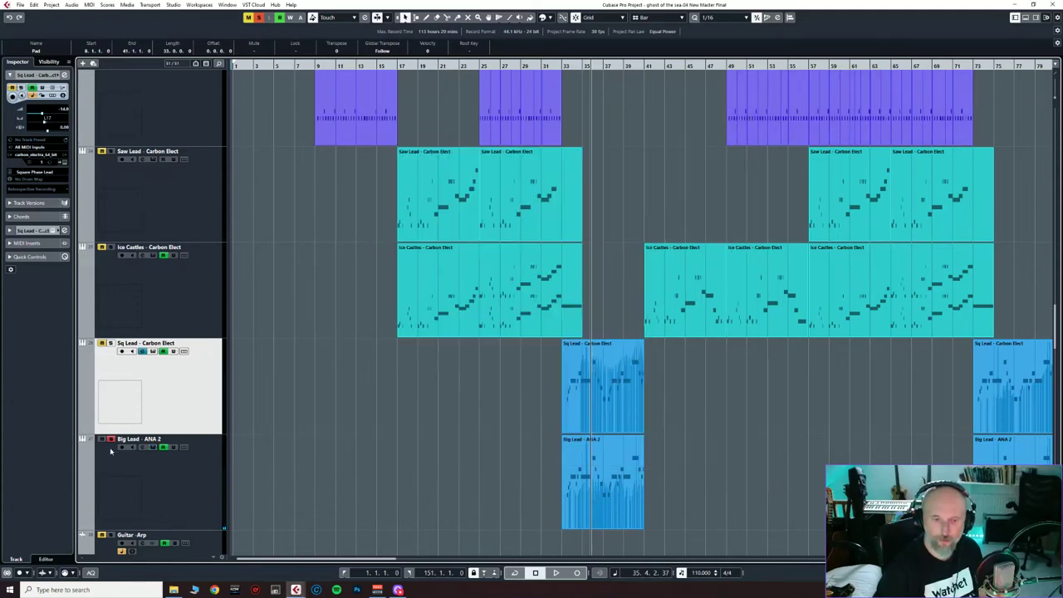
Step: Unsolo Big Lead, bring the guitar tracks into view, and play Guitar Drive in solo from bar 41
scroll(737, 392, "down", 2)
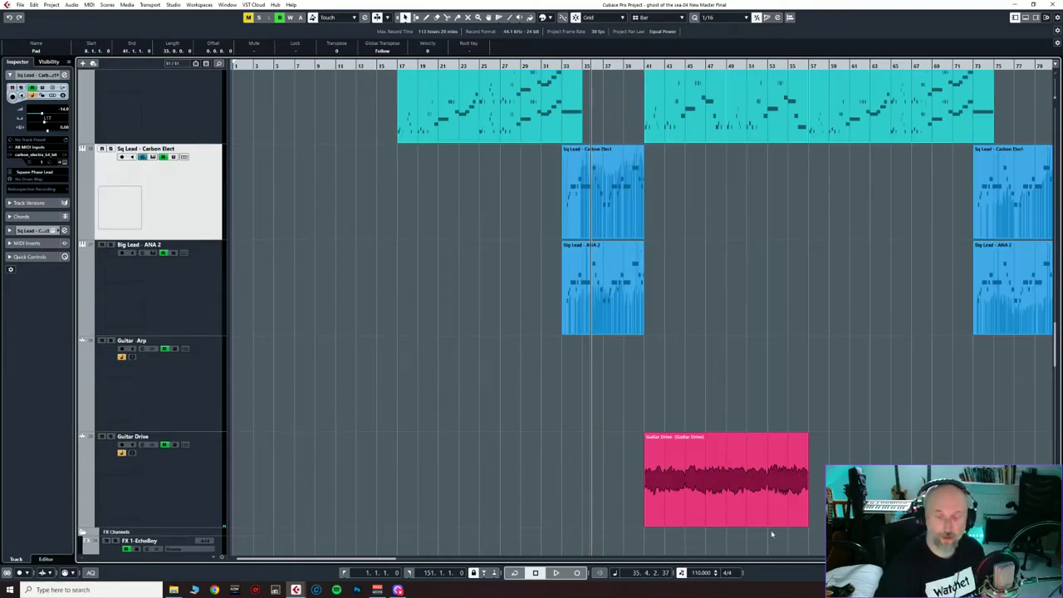
left_click(777, 508)
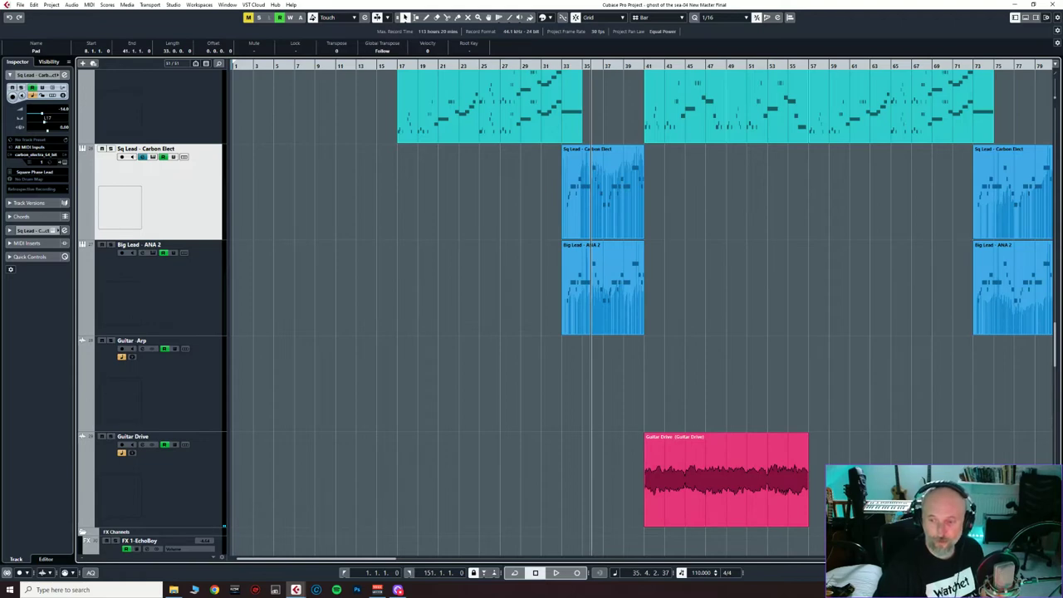
key("g")
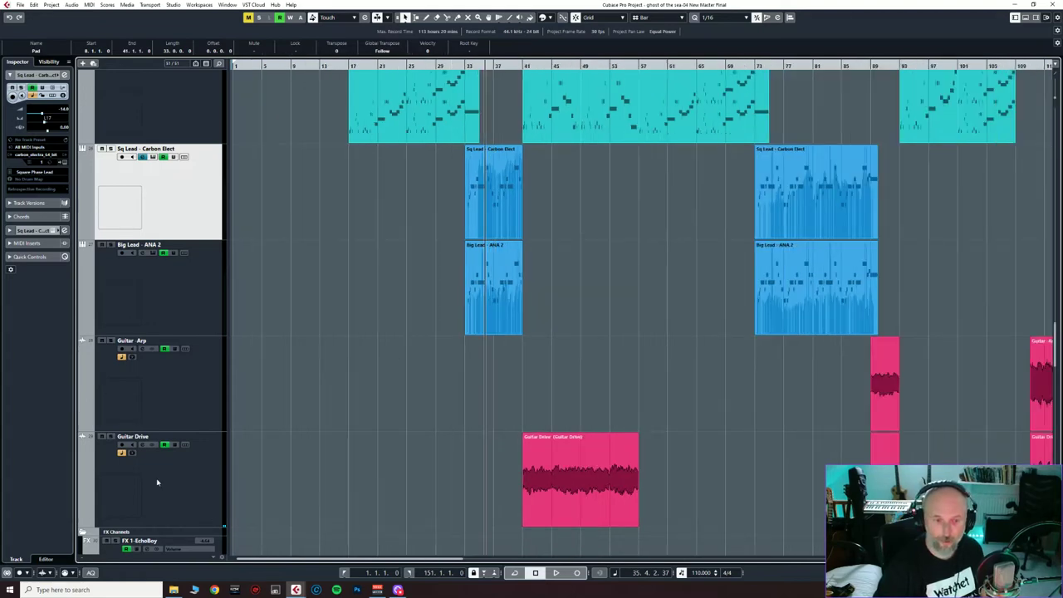
left_click(109, 444)
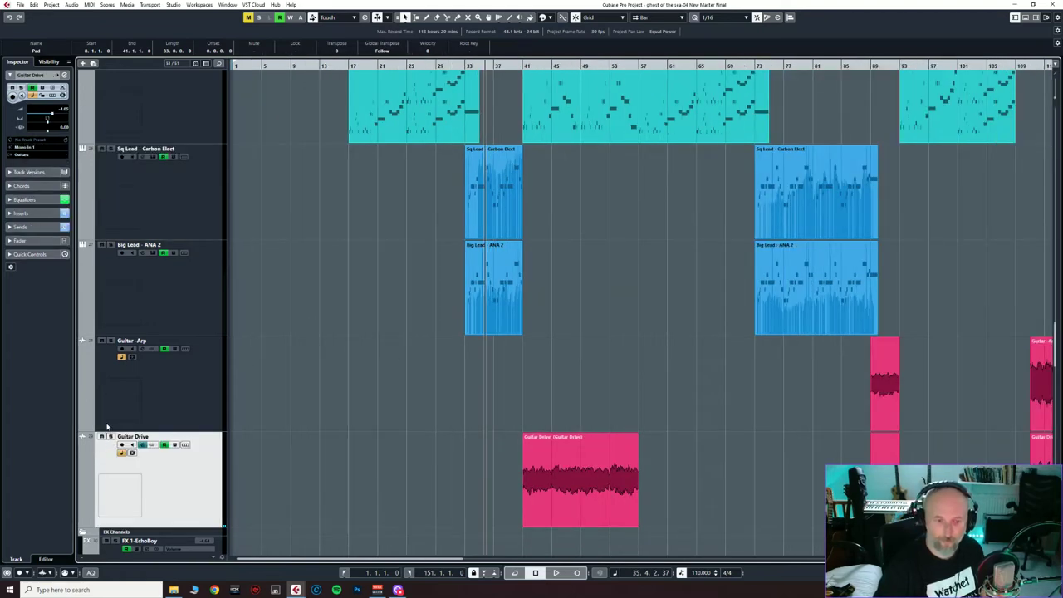
left_click(111, 436)
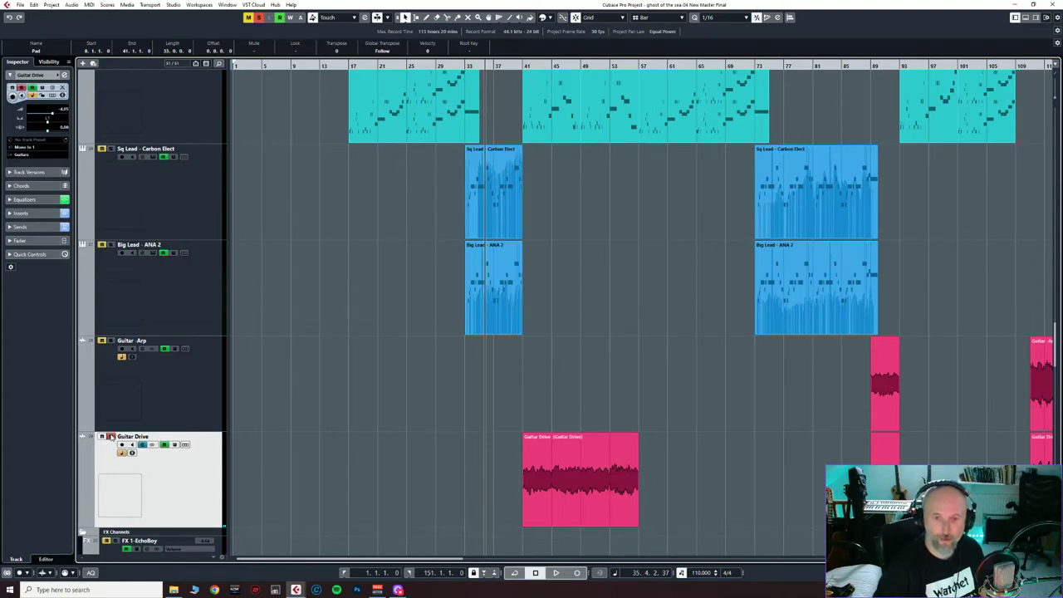
left_click(524, 66)
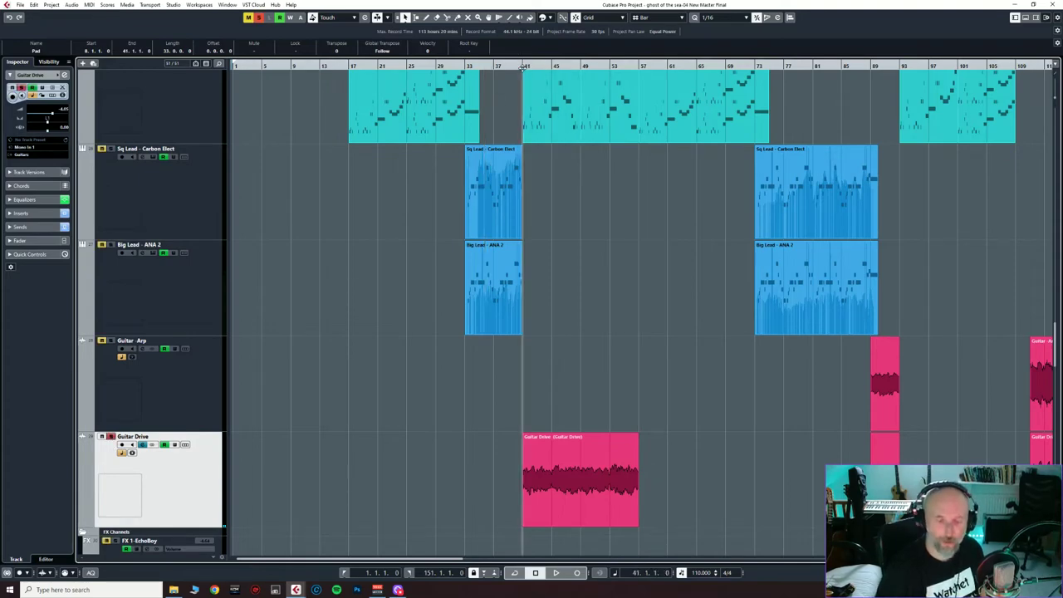
key("space")
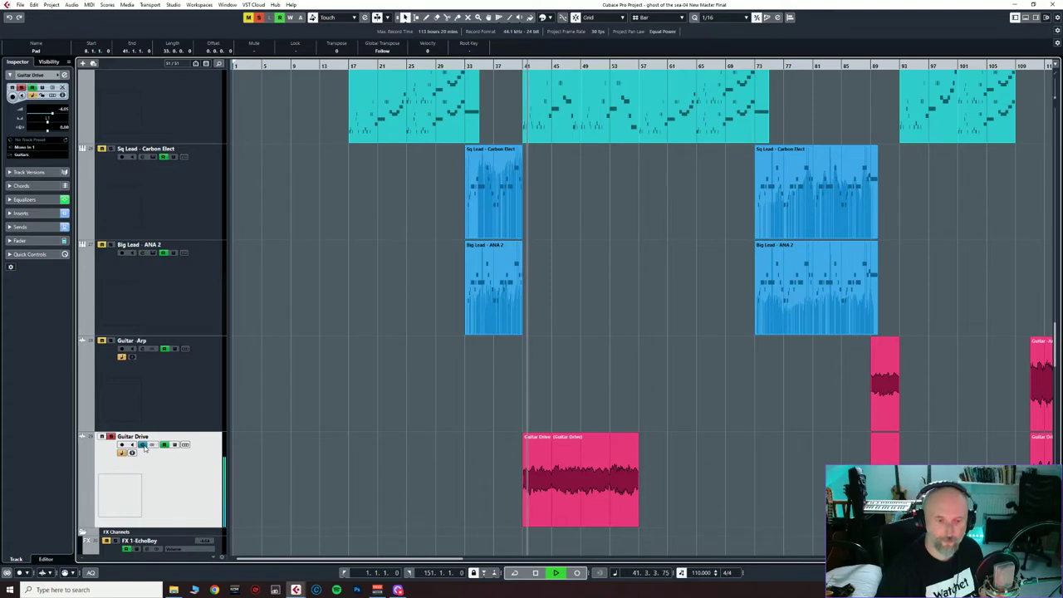
Step: Open the Guitar Drive channel settings, stop playback, review the AIRPumper_x64 insert, close both windows, and unsolo the track
left_click(142, 445)
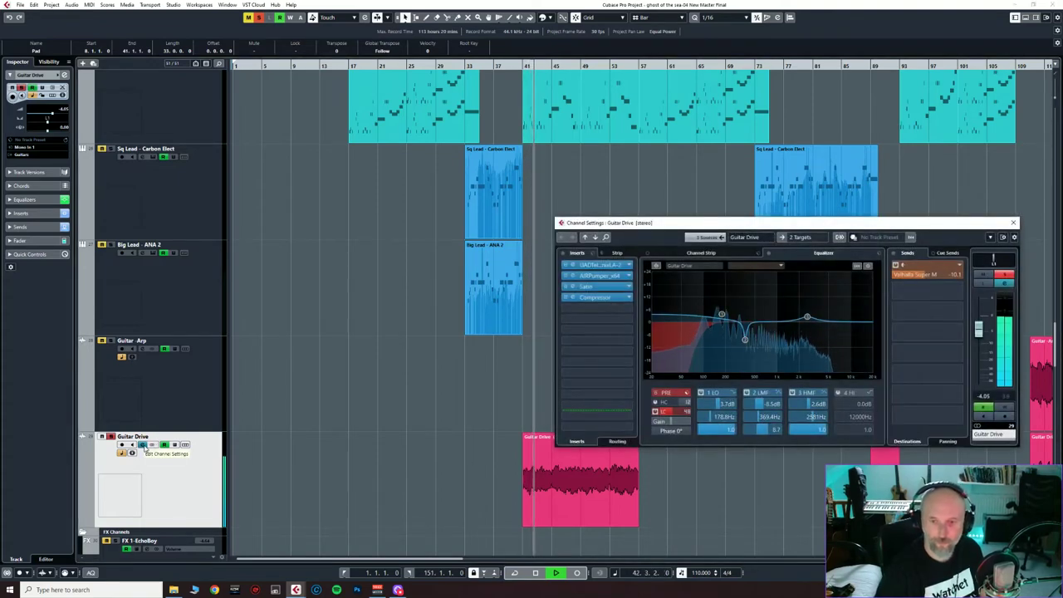
left_click(604, 277)
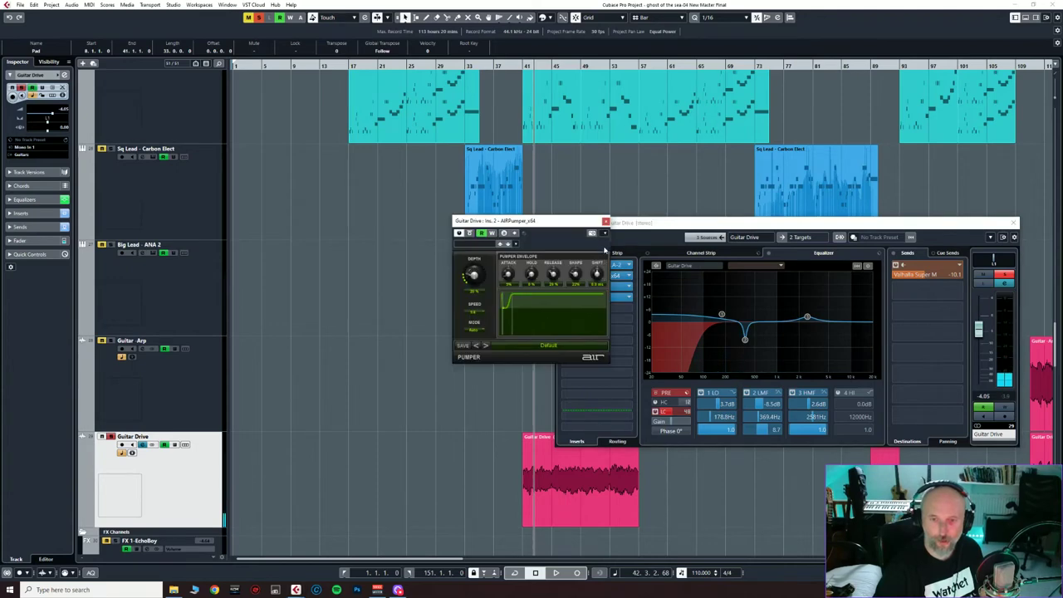
left_click(606, 221)
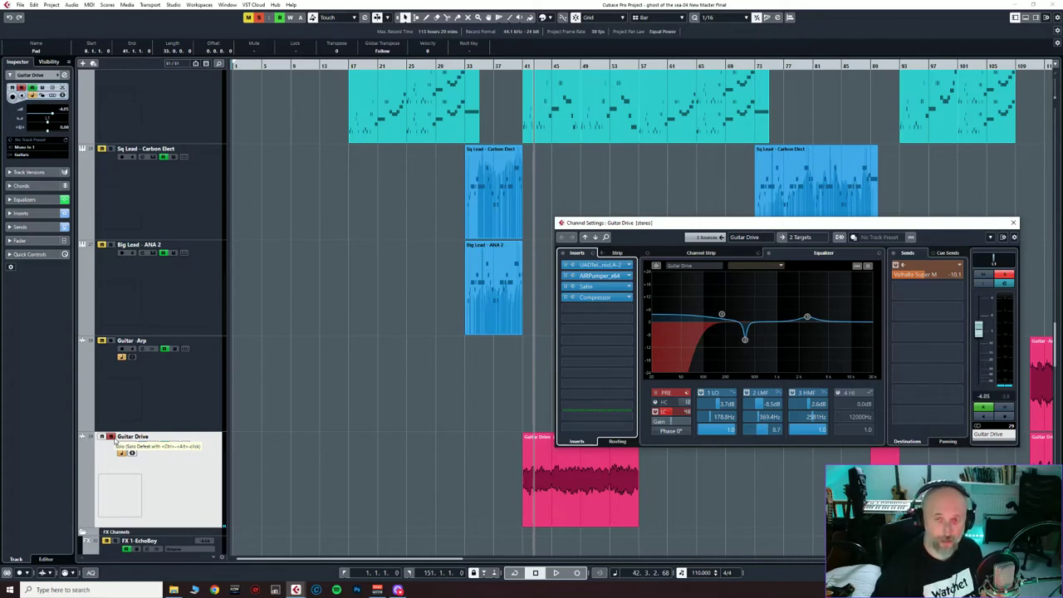
key("e")
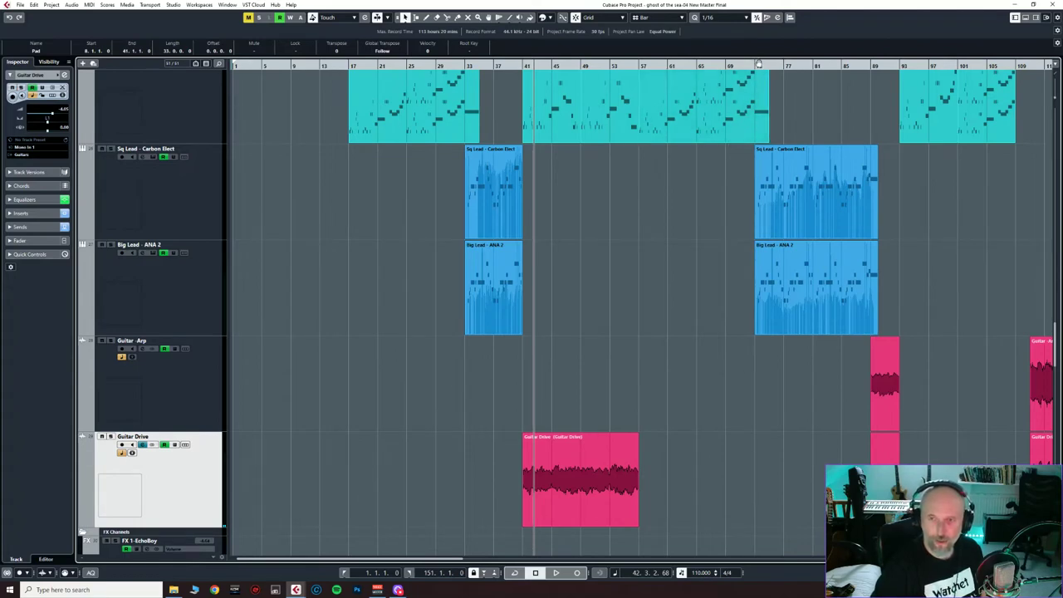
Step: Show the whole arrangement with compact track heights and select FX 1-EchoBoy, FX 2-Gated Lex Plate and Valhalla Super M in turn
scroll(797, 344, "down", 3)
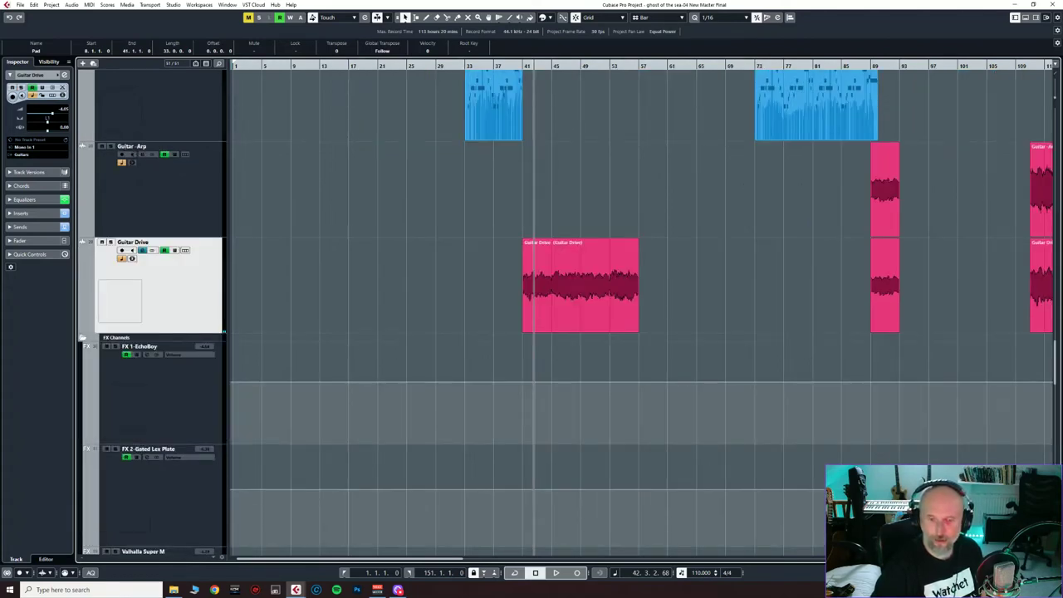
scroll(663, 304, "down", 3)
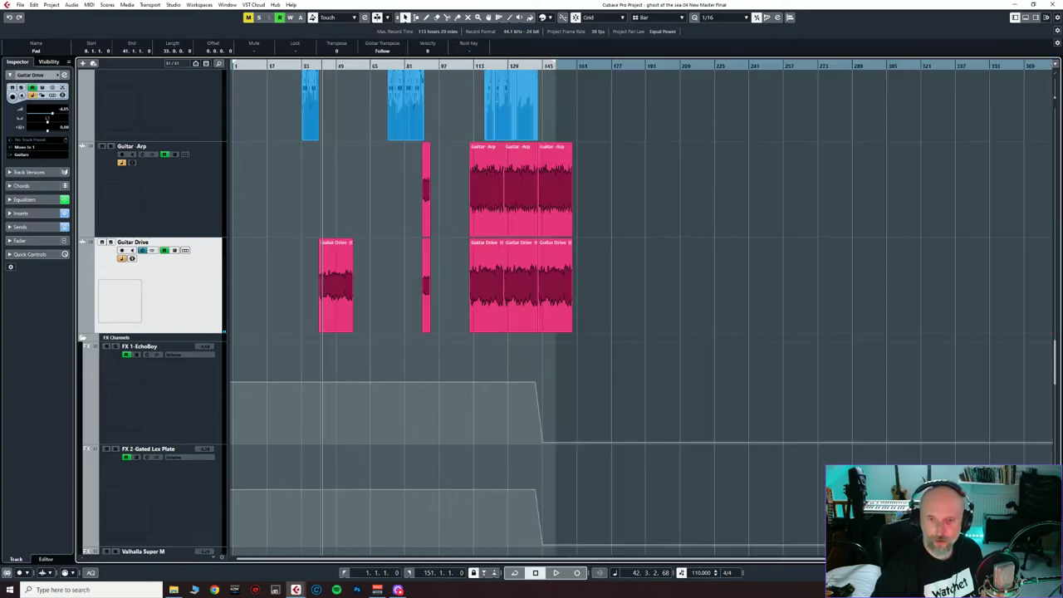
scroll(662, 304, "up", 8)
scroll(662, 304, "up", 10)
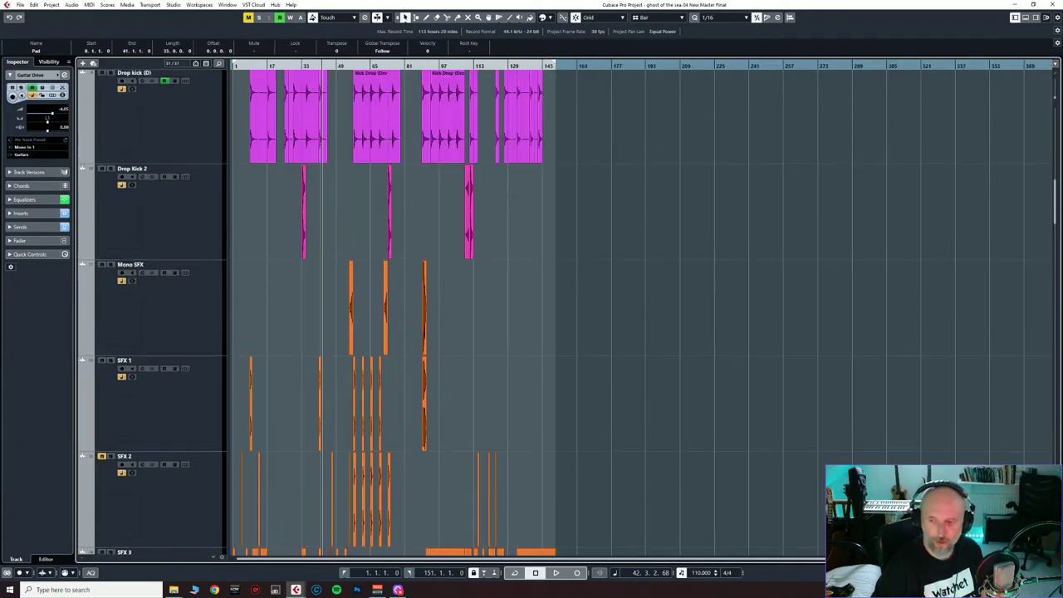
scroll(662, 304, "down", 5)
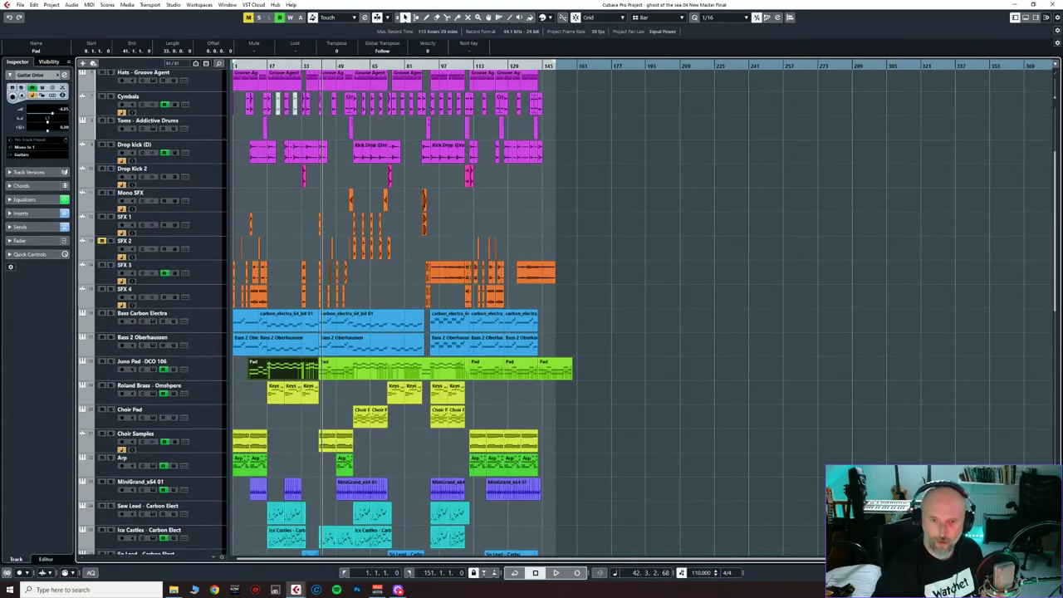
scroll(673, 368, "down", 6)
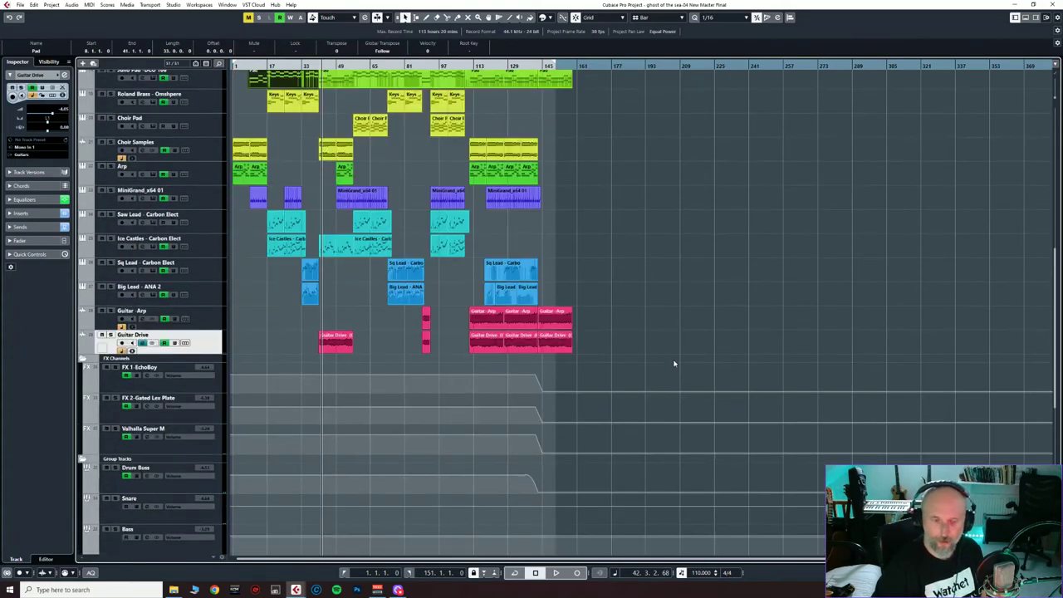
left_click(174, 390)
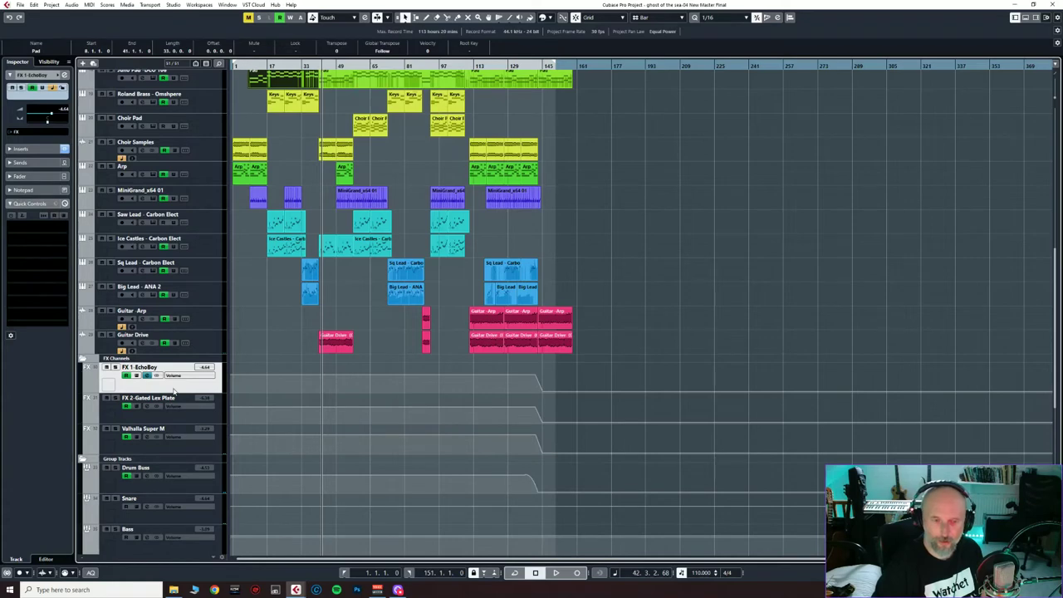
left_click(116, 420)
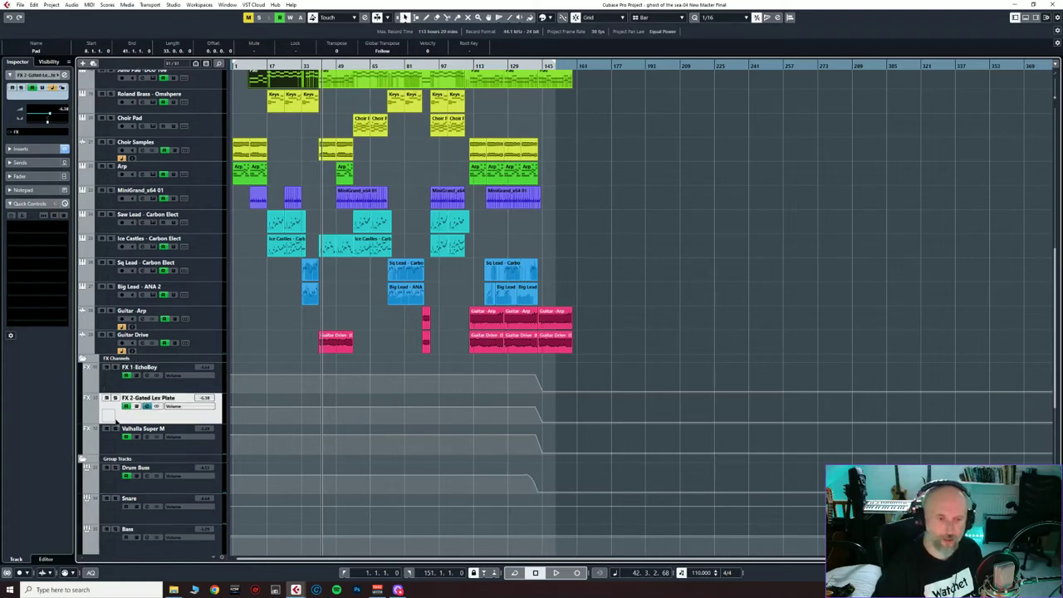
left_click(132, 449)
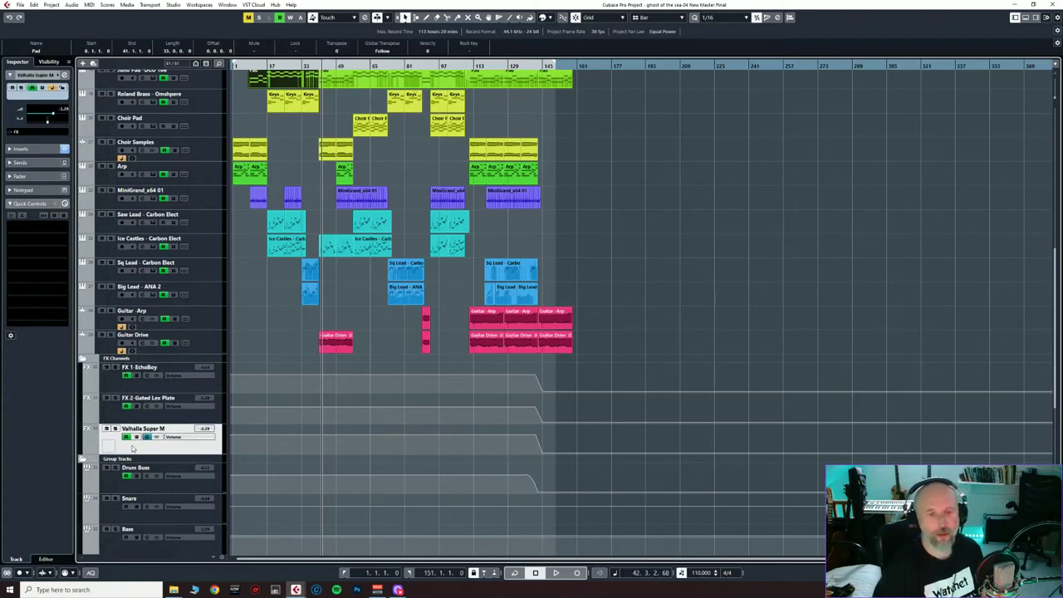
Step: Step through the FX channels again, reviewing and closing the channel settings of FX 2-Gated Lex Plate along the way
left_click(124, 389)
left_click(118, 419)
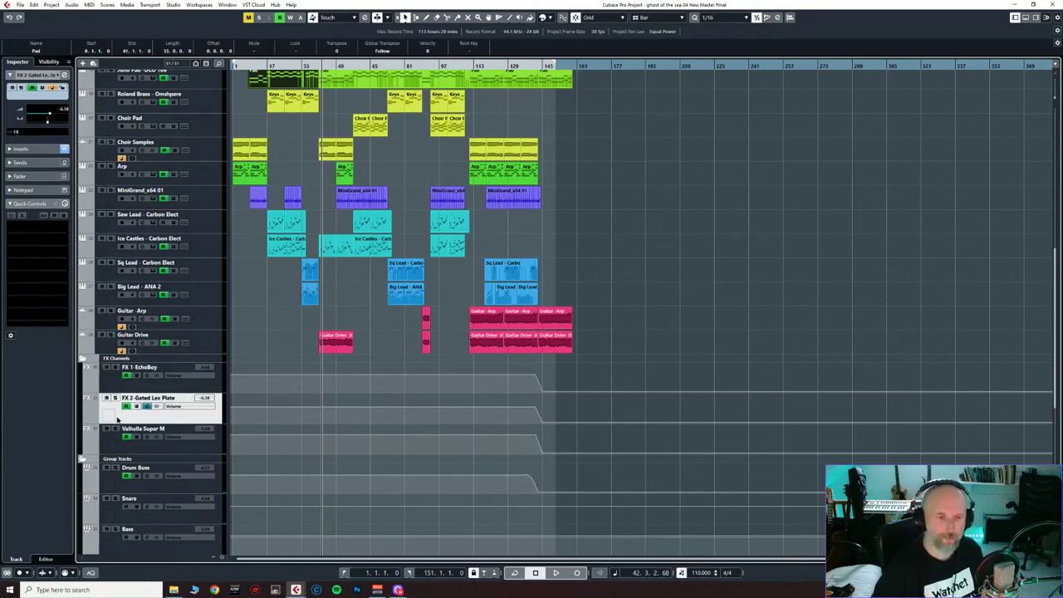
left_click(148, 407)
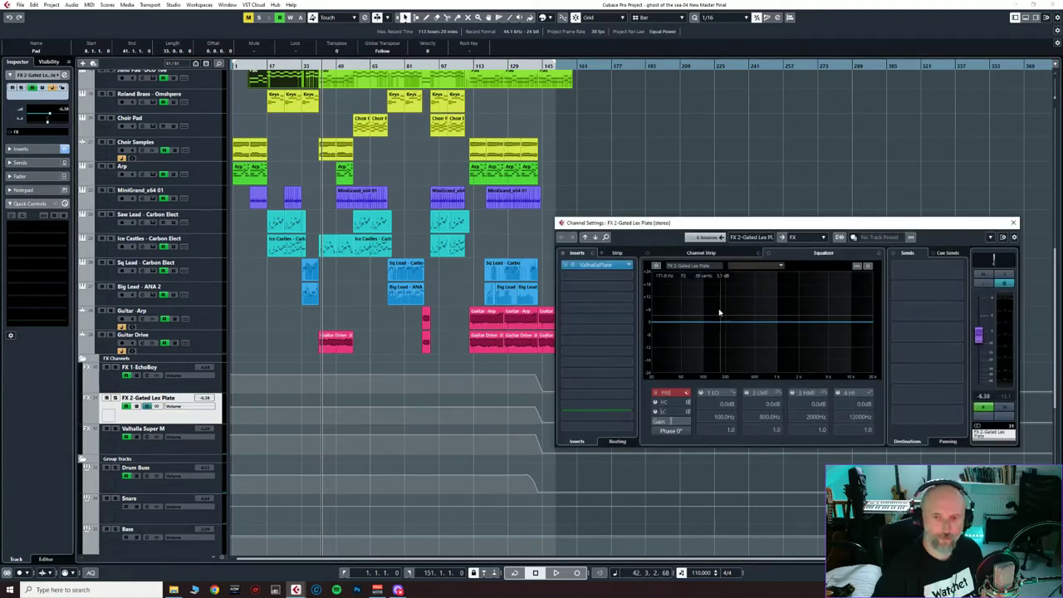
left_click(1013, 222)
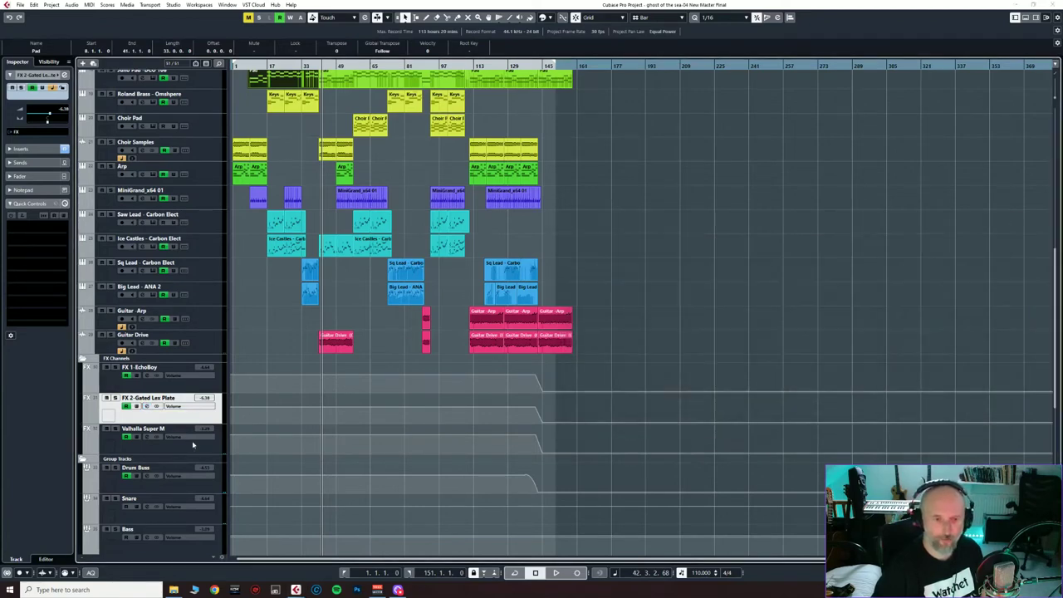
left_click(160, 450)
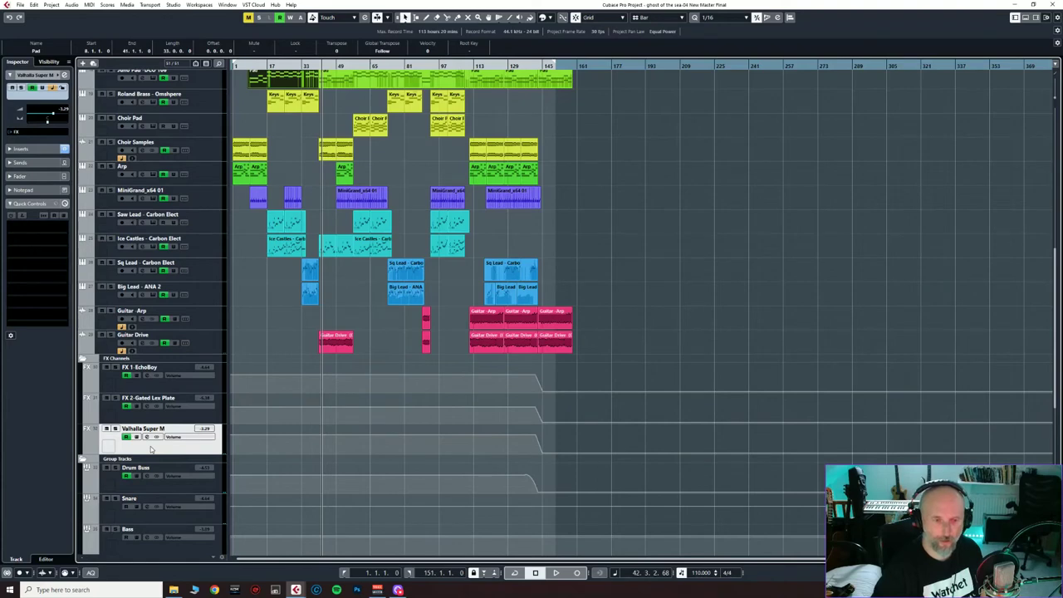
Step: Open the Drum Buss group's channel settings and review its Kramer PIE Stereo and Quadrafuzz v2 inserts, closing each plug-in window
scroll(225, 310, "down", 3)
left_click(147, 389)
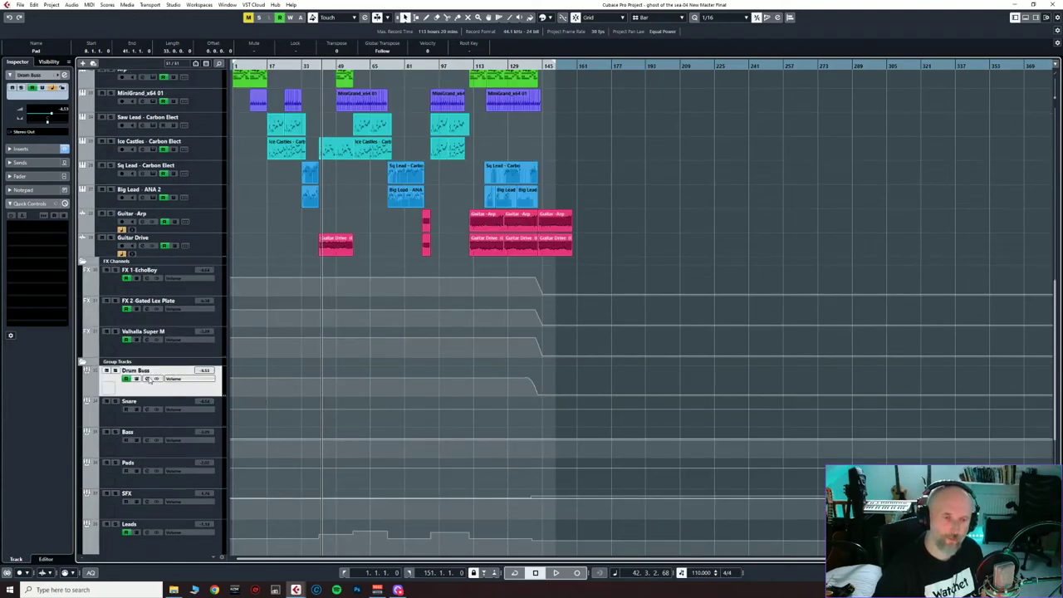
left_click(147, 379)
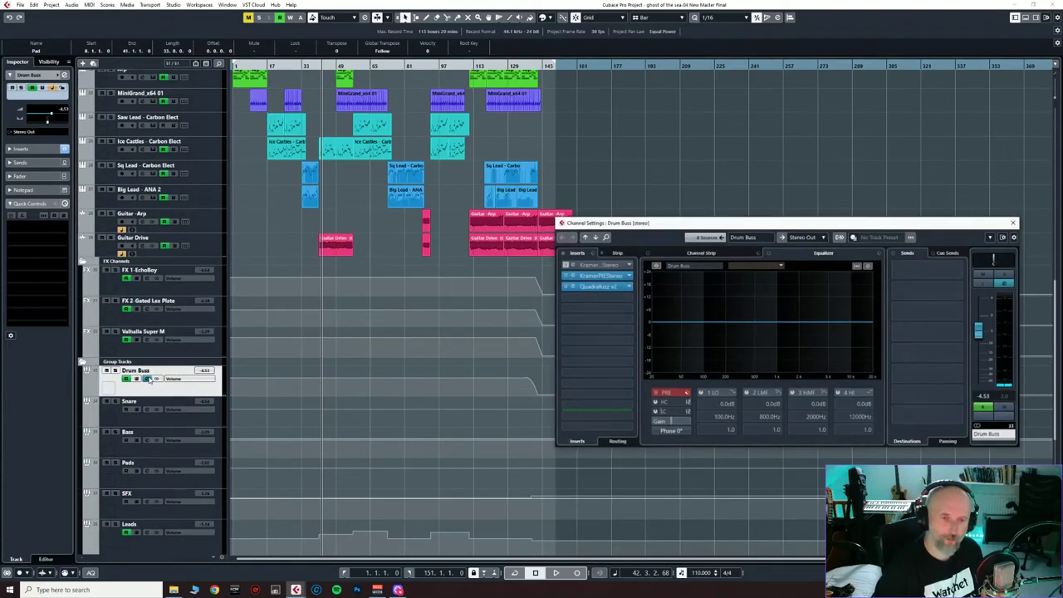
left_click(606, 280)
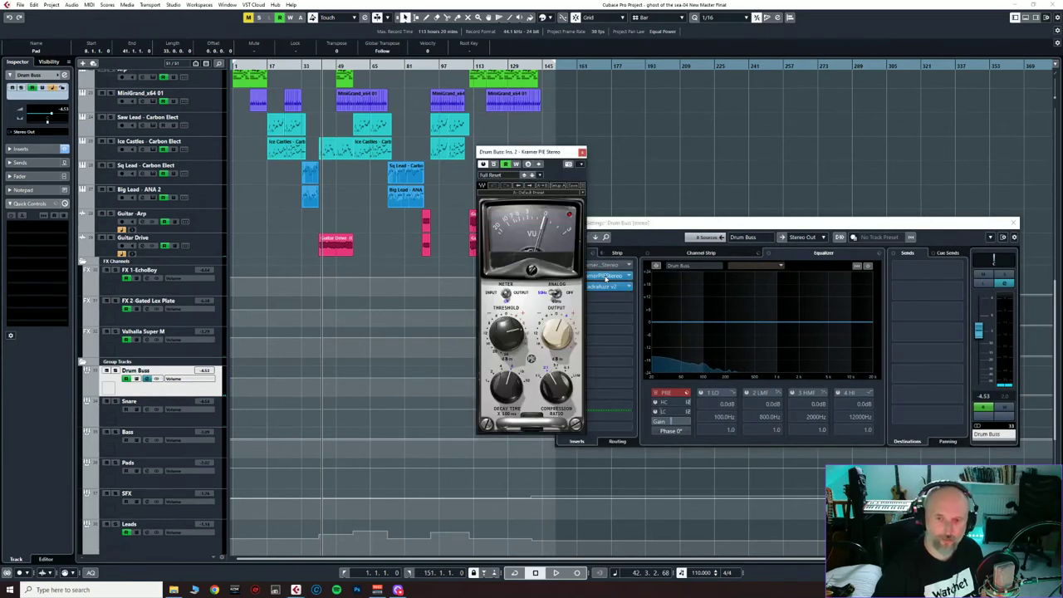
left_click(581, 153)
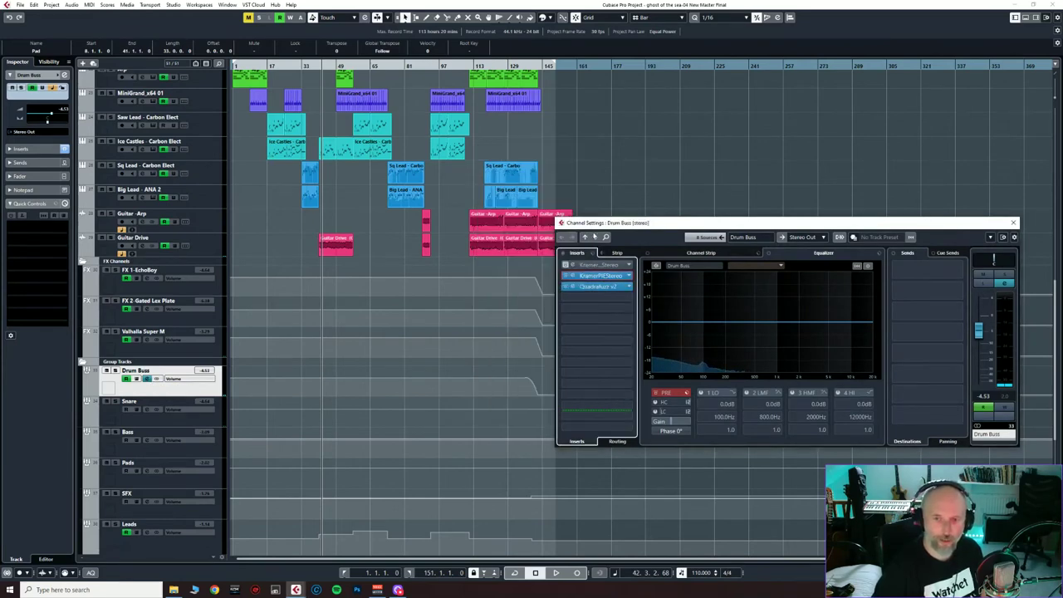
left_click(590, 288)
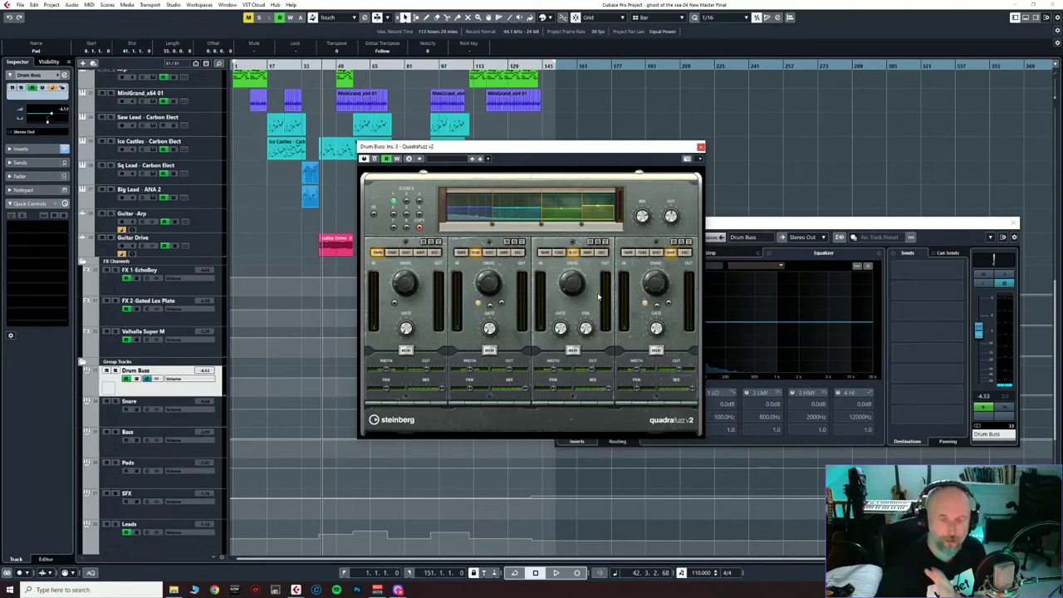
left_click(700, 147)
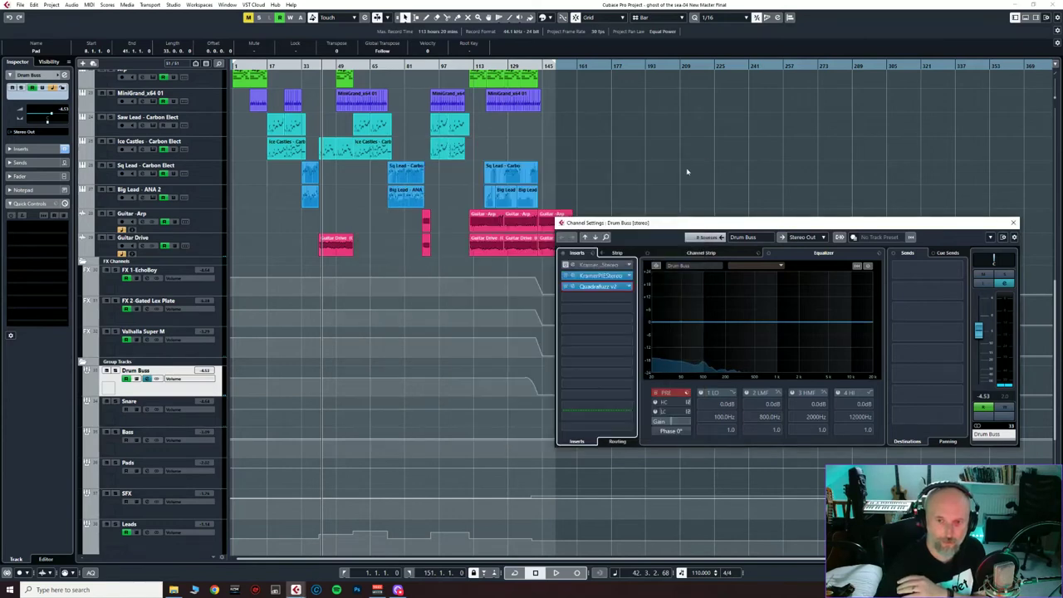
Step: Open the Snare group's channel settings, check its output routing targets, and close the settings
left_click(127, 421)
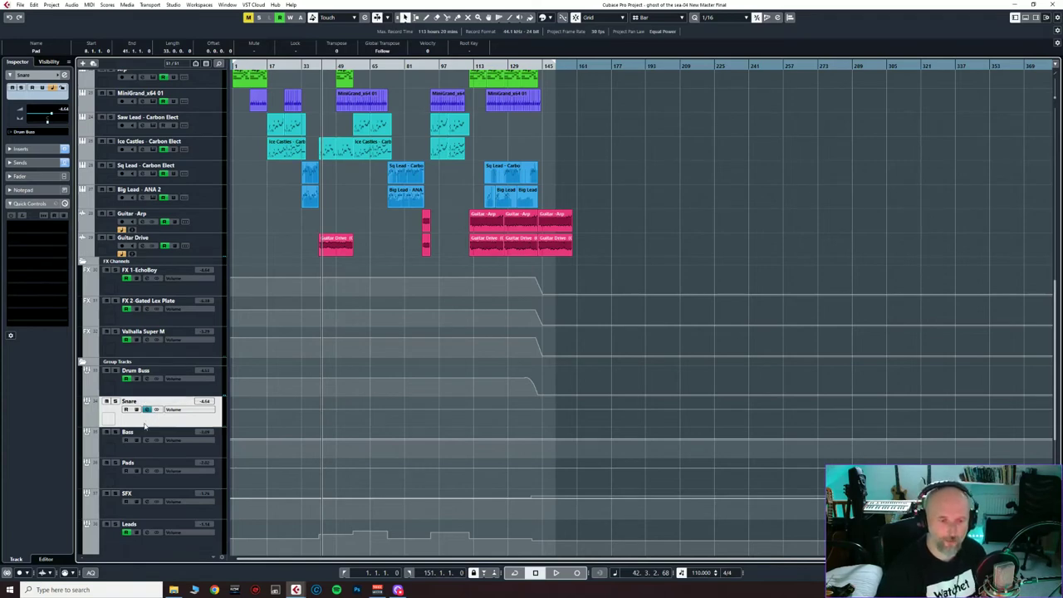
left_click(146, 409)
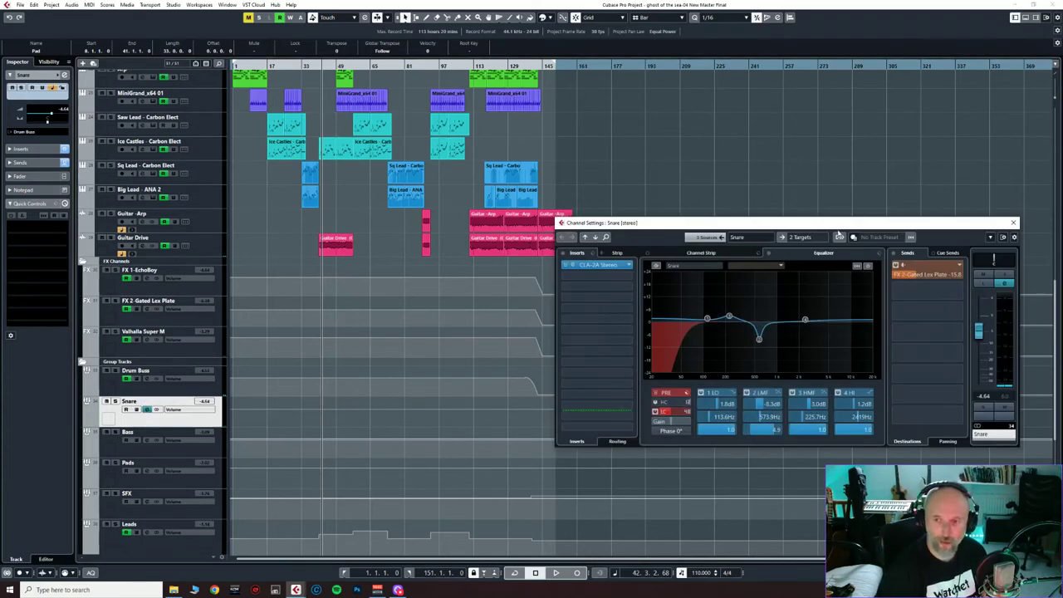
left_click(799, 238)
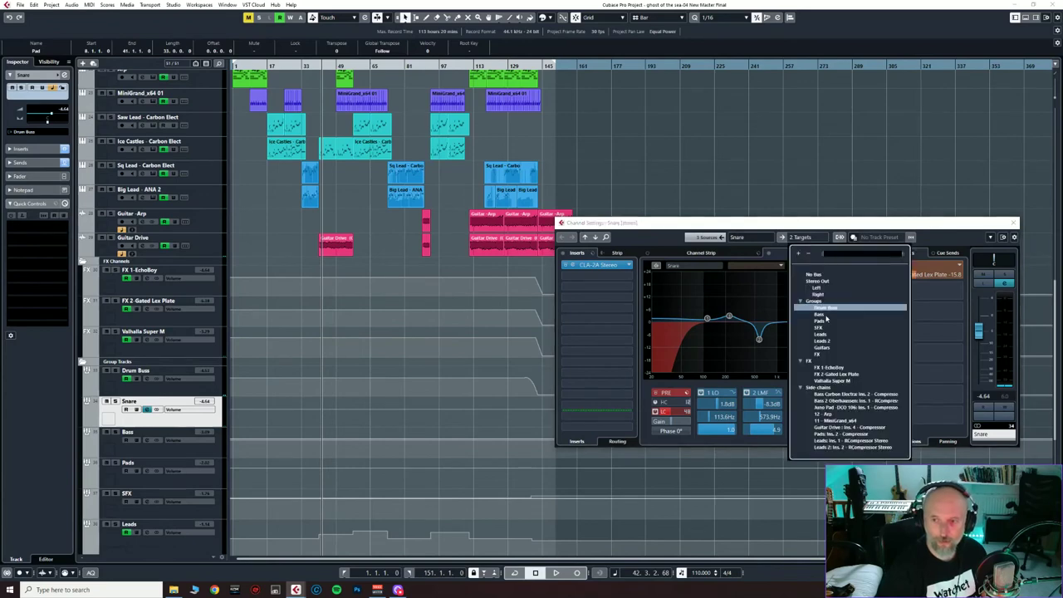
left_click(1012, 224)
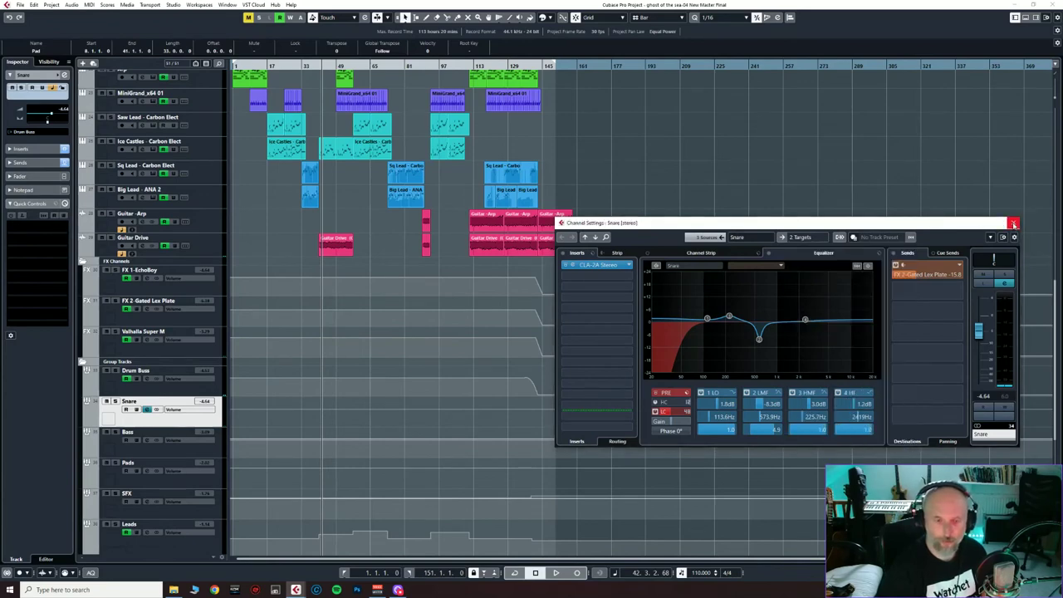
left_click(1012, 224)
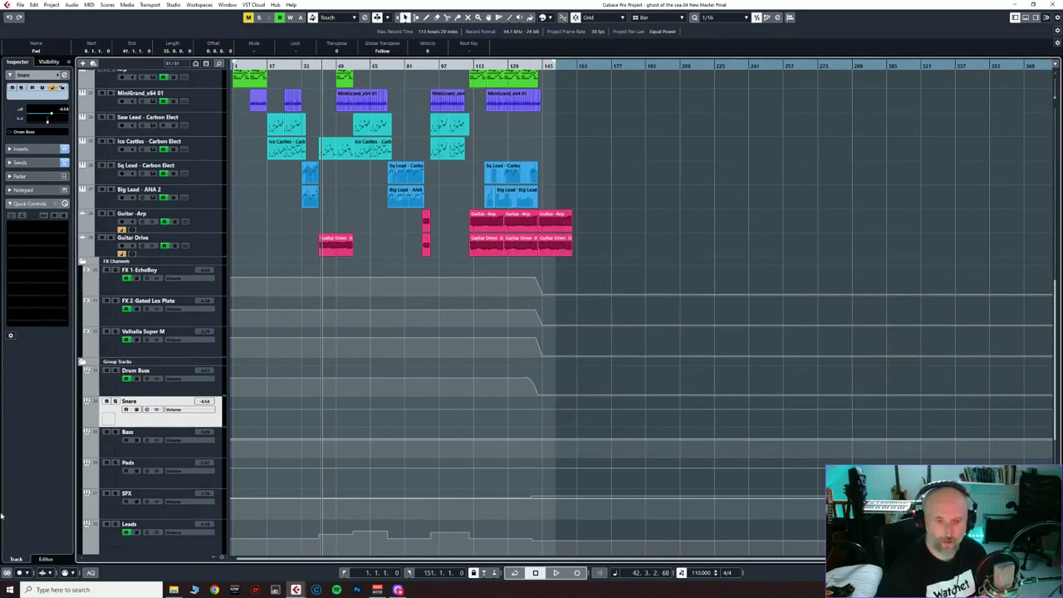
Step: Open the Bass group's channel settings, review its dbx-160 Stereo insert, and close both windows
left_click(145, 446)
left_click(148, 441)
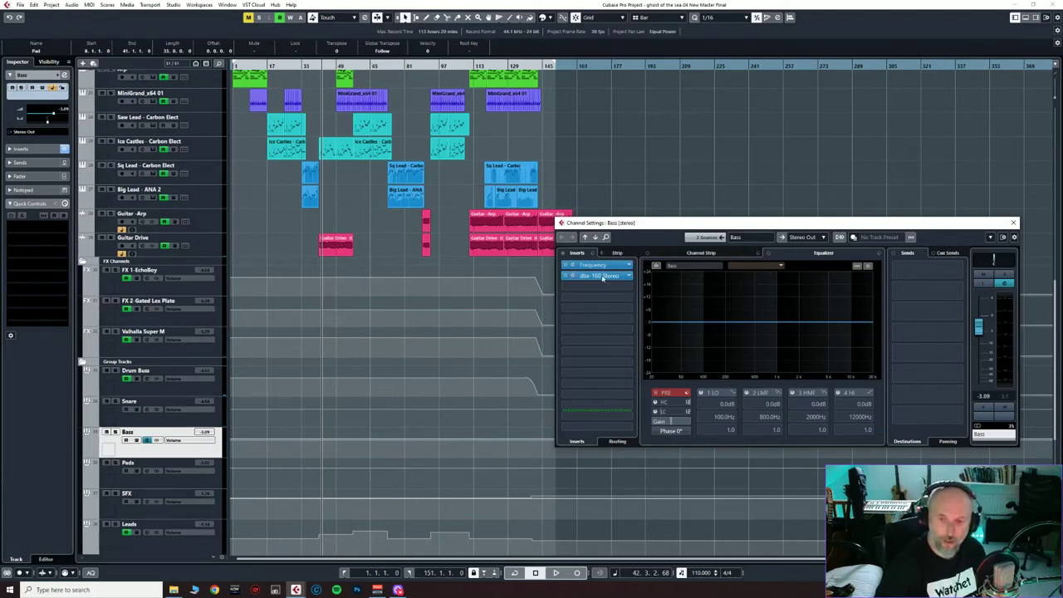
left_click(611, 276)
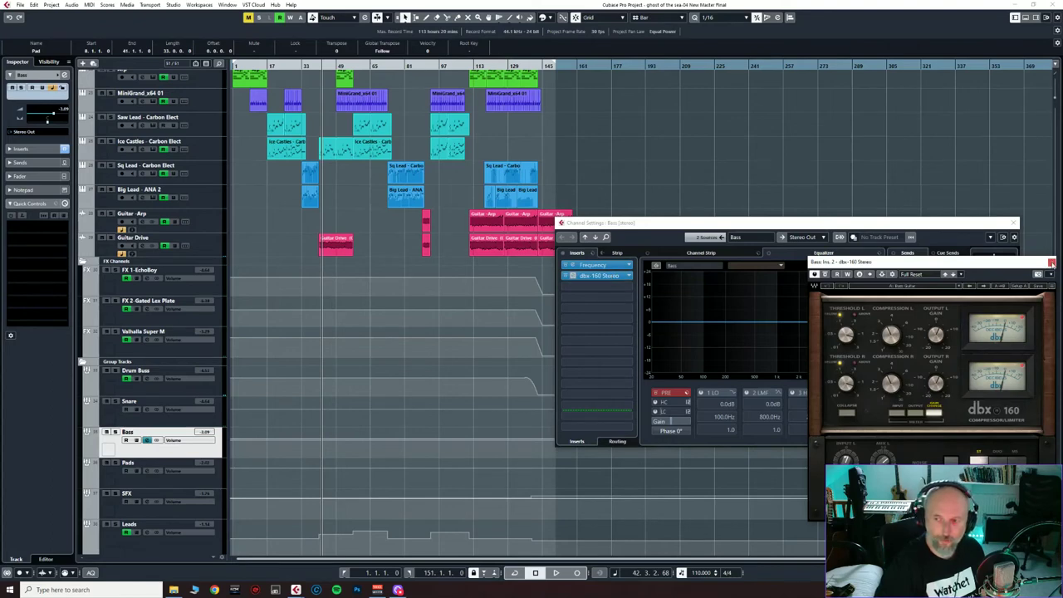
left_click(1051, 263)
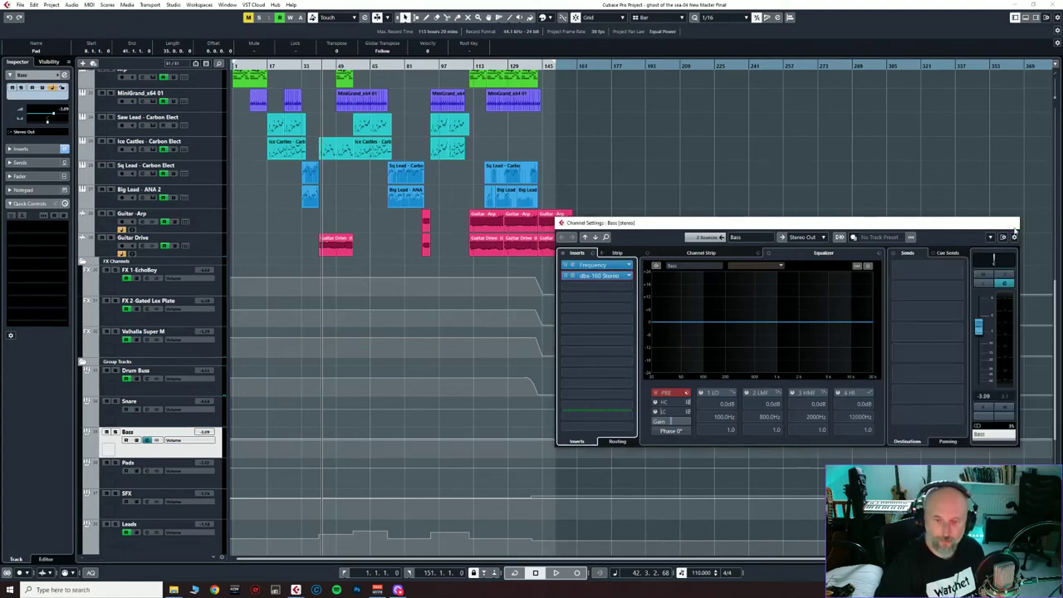
left_click(1014, 222)
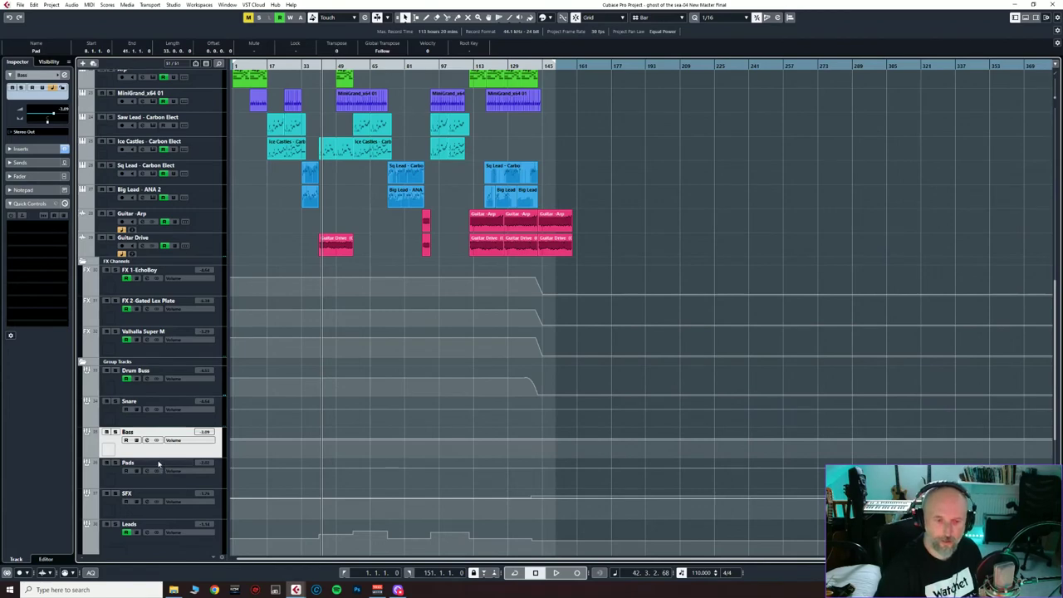
Step: Reopen the Bass group's channel settings for another look at the dbx-160 Stereo compressor, and close both windows again
scroll(163, 451, "down", 3)
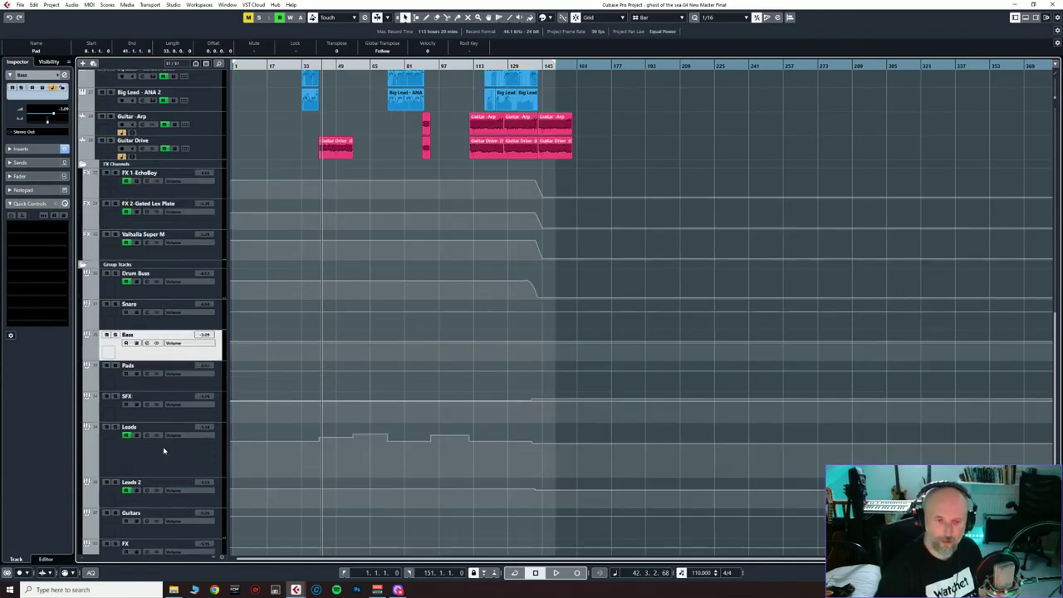
left_click(147, 344)
left_click(596, 275)
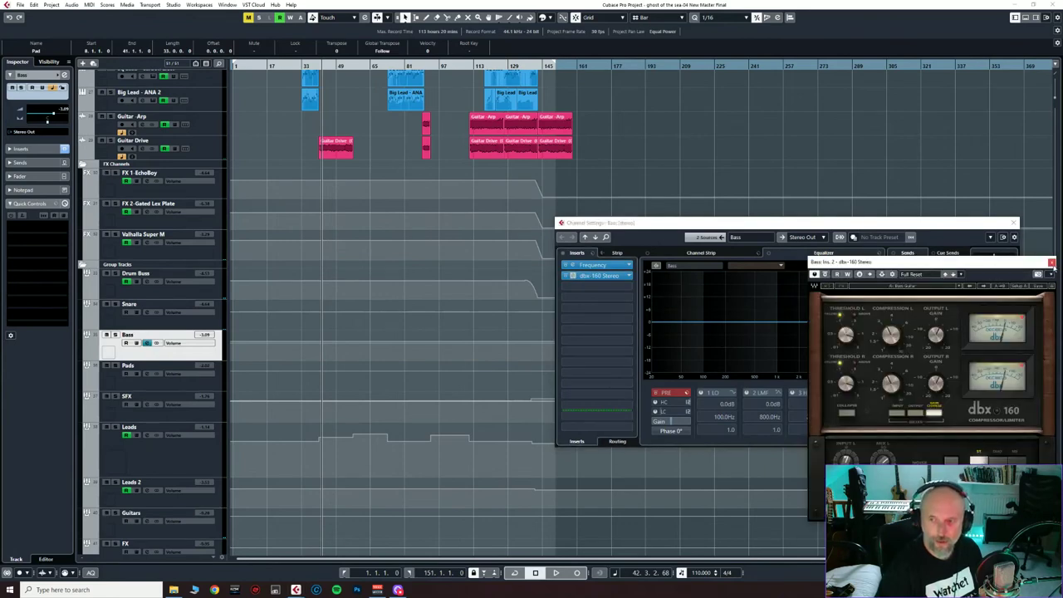
left_click(1052, 262)
left_click(1013, 223)
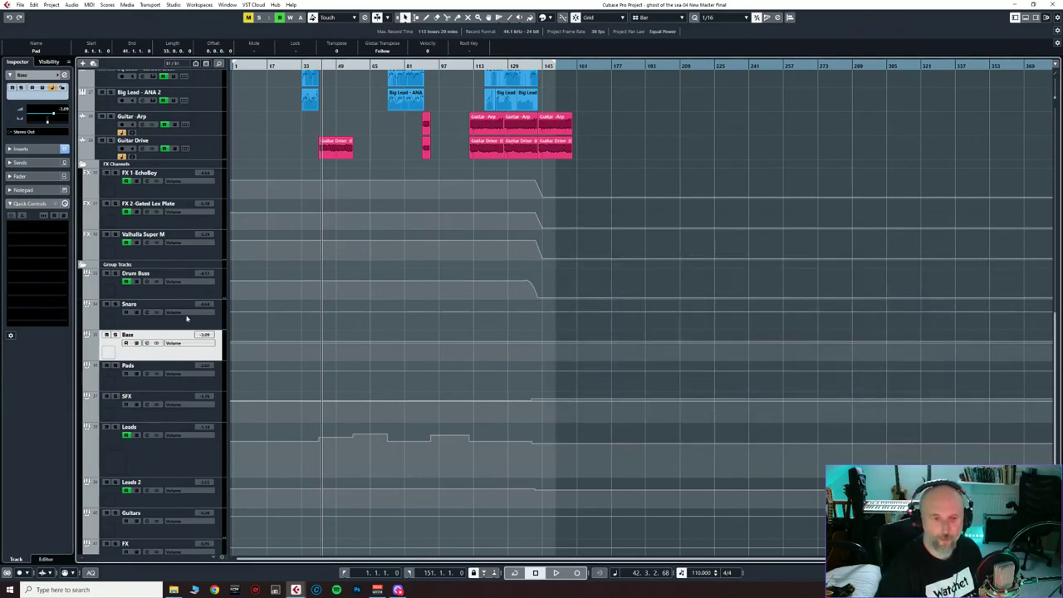
Step: Review the inserts in the channel settings of the Pads group and the SFX group, closing each window
left_click(153, 387)
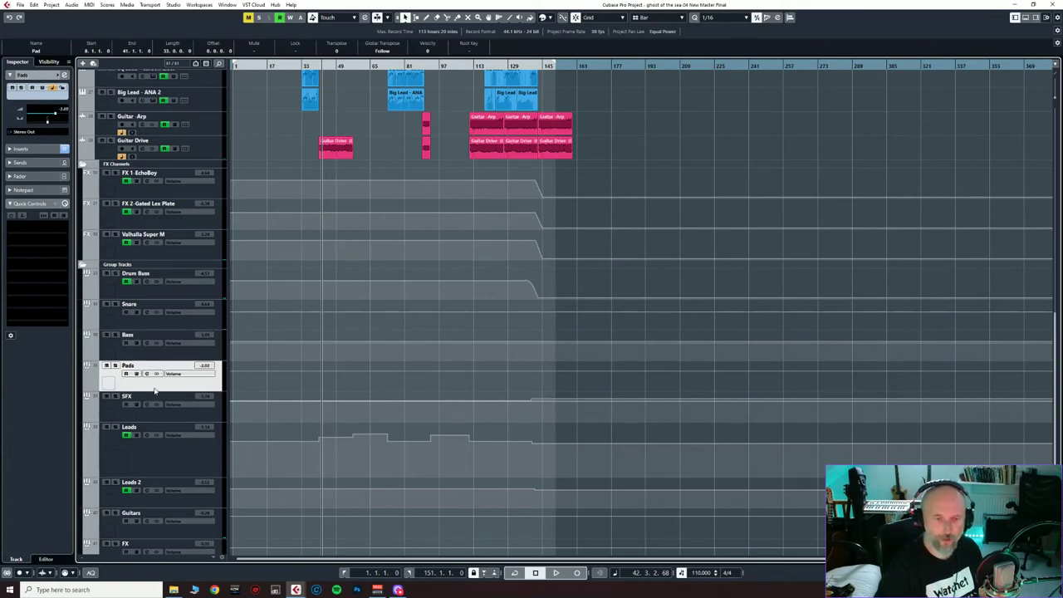
left_click(148, 375)
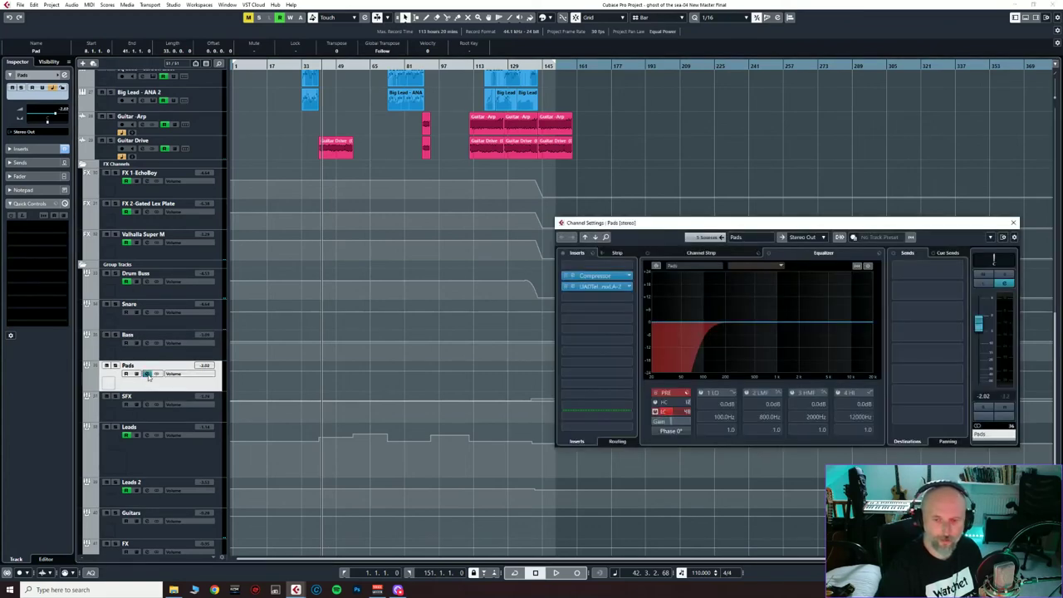
left_click(147, 375)
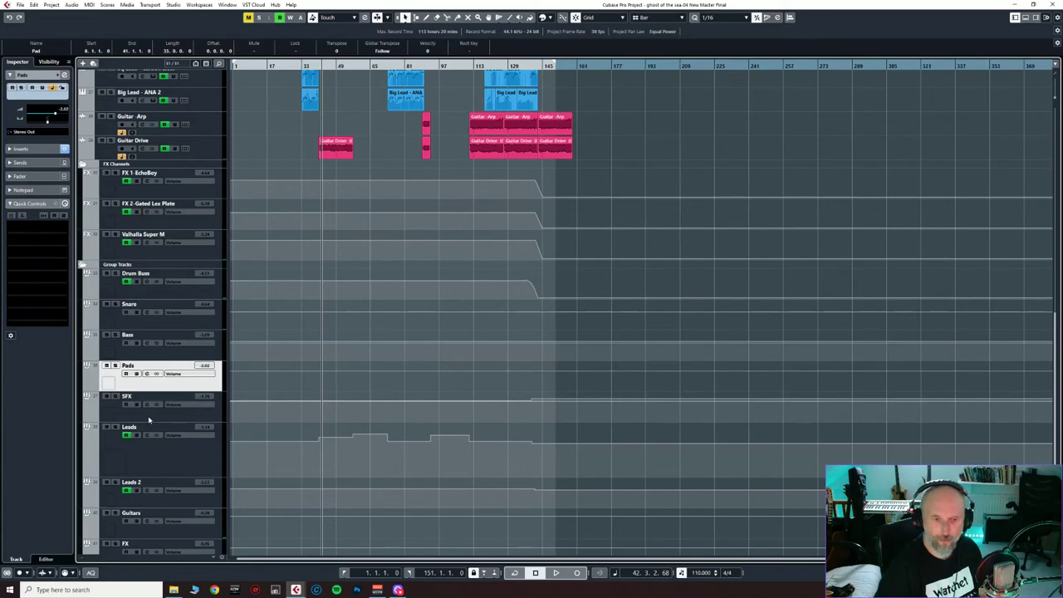
left_click(147, 404)
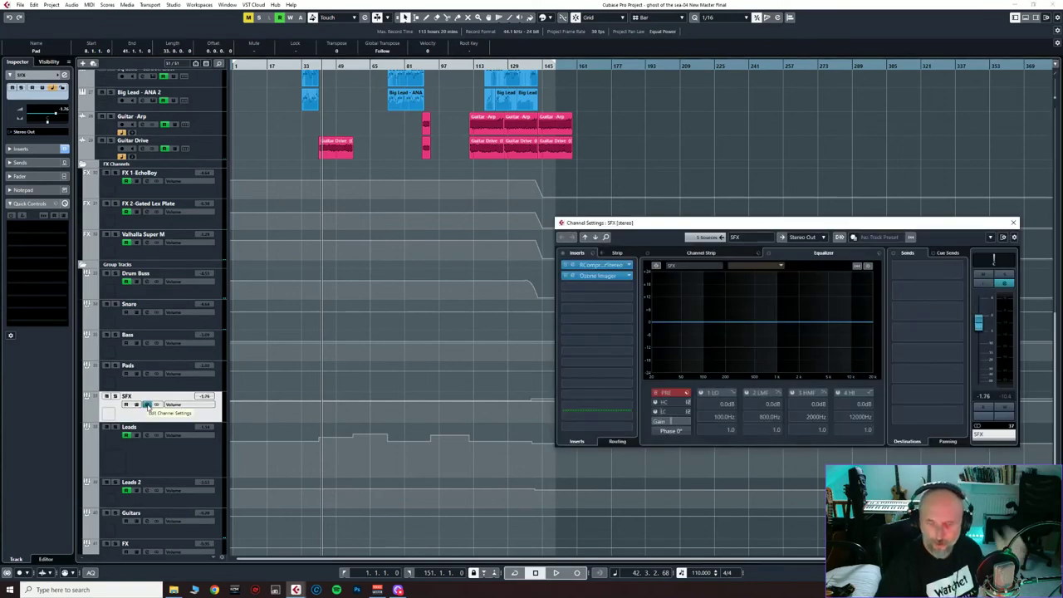
left_click(148, 405)
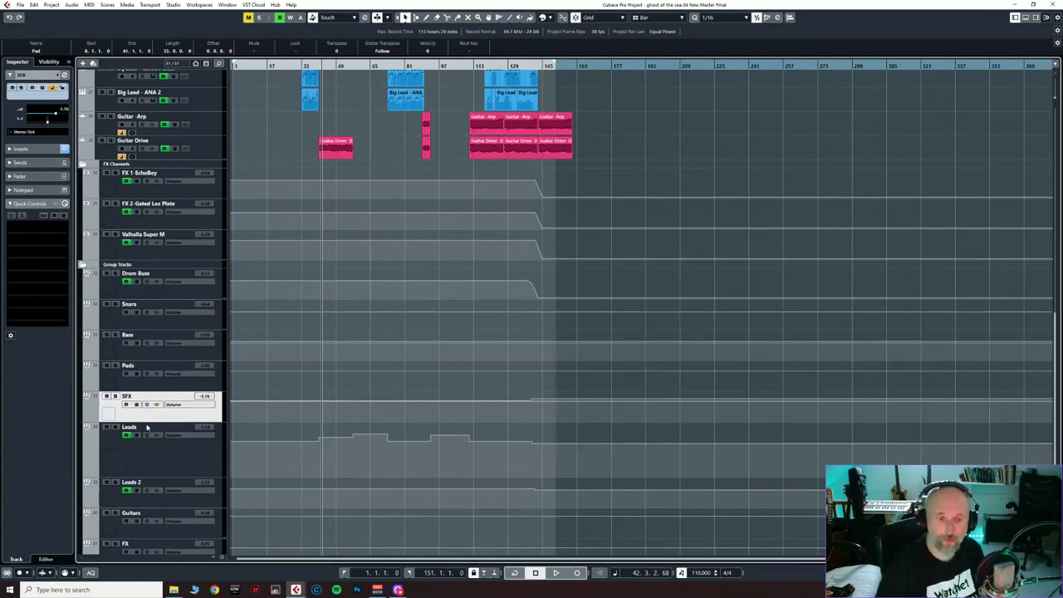
Step: Review the inserts and EQ in the Leads group's channel settings, and close the window
left_click(147, 436)
left_click(146, 435)
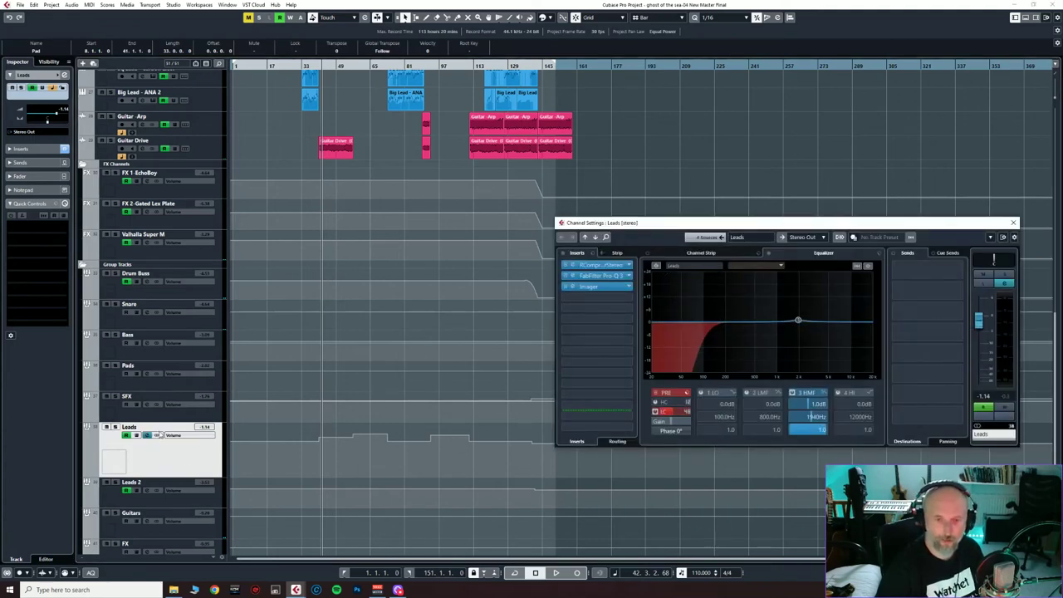
left_click(146, 436)
Step: Open the Leads 2 group's channel settings, view its Filterjam insert, and close both windows
scroll(155, 450, "down", 3)
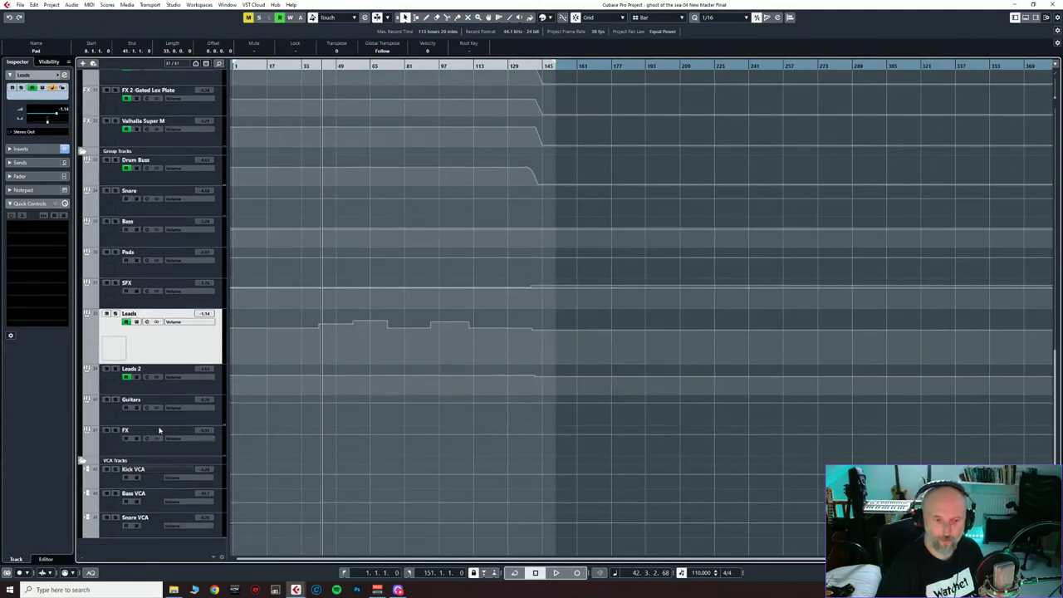
left_click(146, 377)
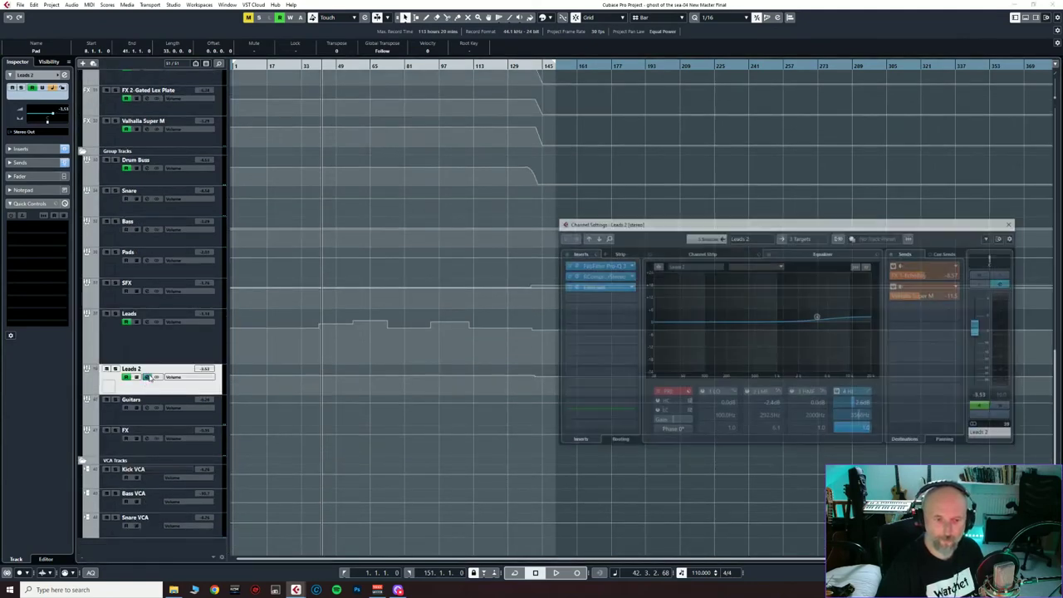
left_click(621, 288)
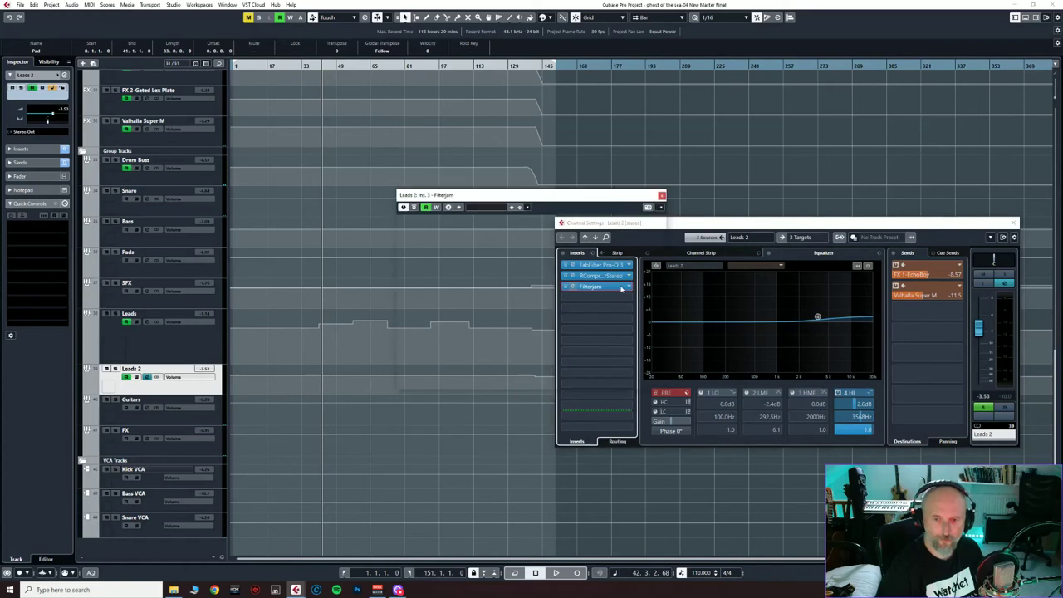
left_click(661, 195)
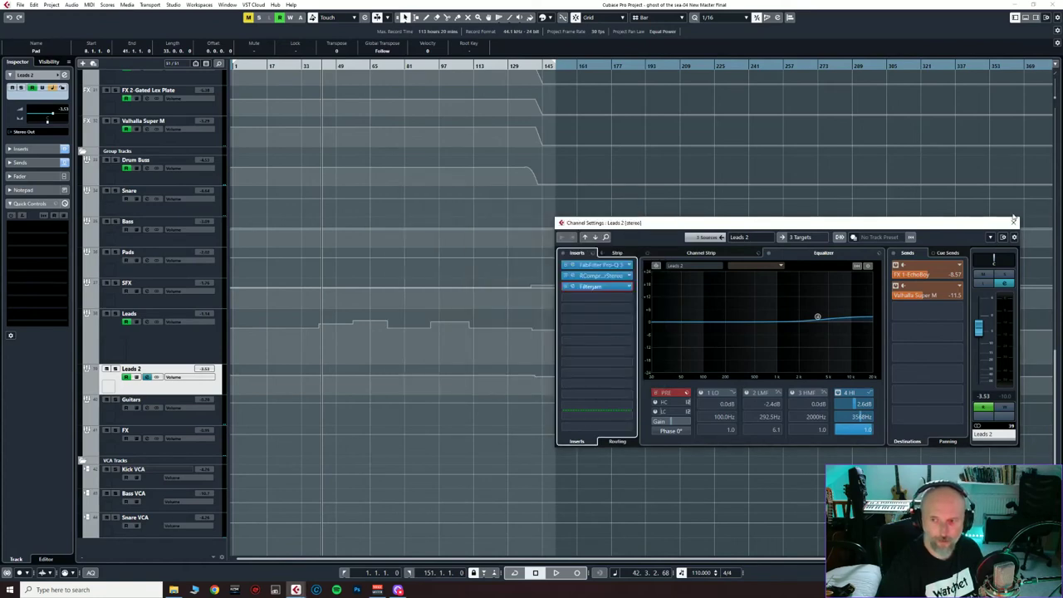
left_click(1014, 221)
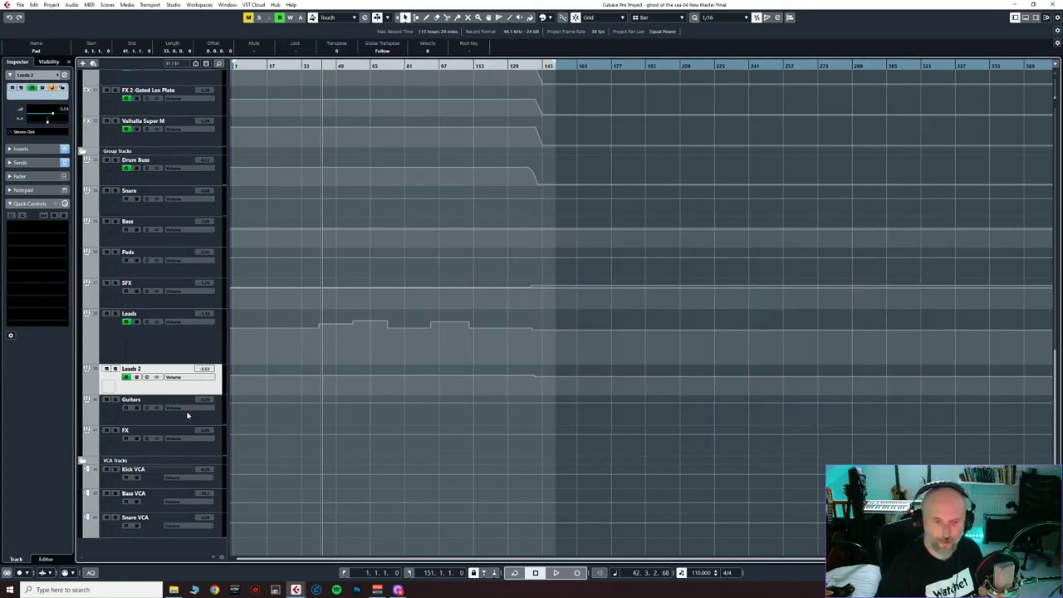
Step: Select the Guitars and FX groups in turn, and briefly check the Guitars group's channel settings
left_click(182, 422)
left_click(173, 453)
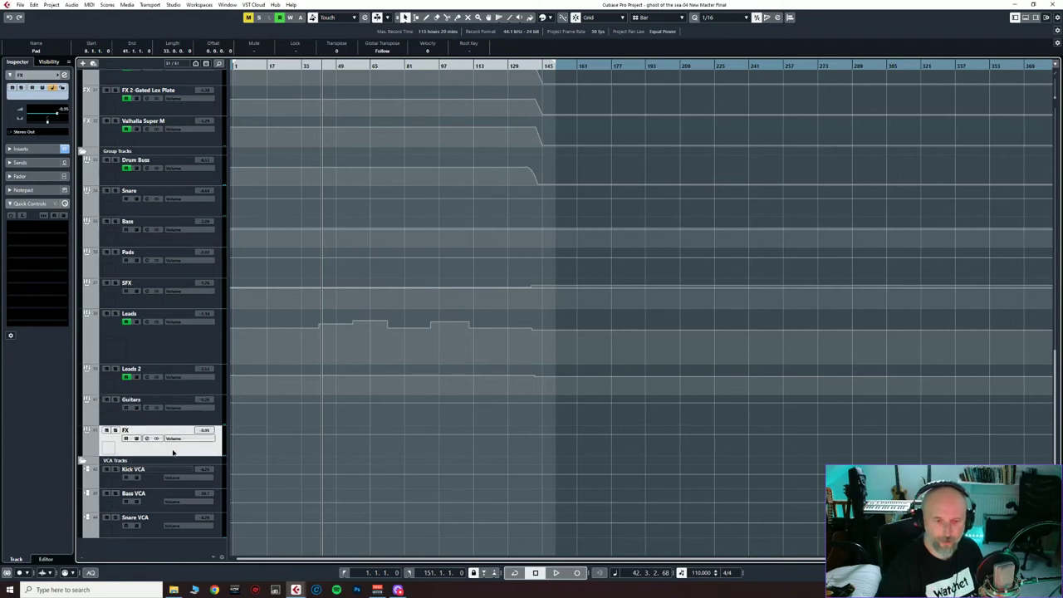
left_click(147, 409)
left_click(147, 409)
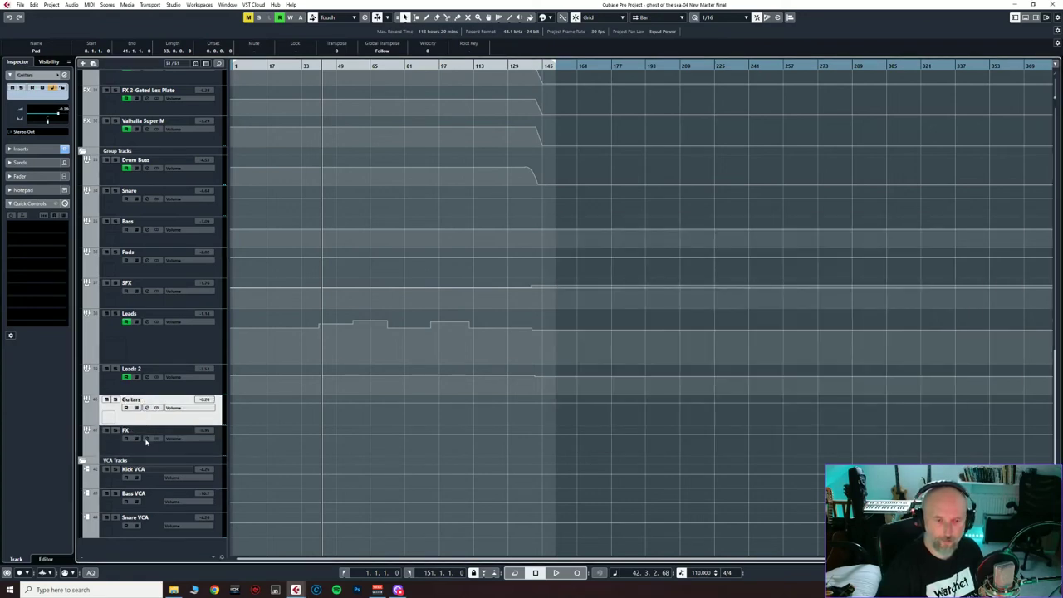
Step: Open the FX group's channel settings, review its FabFilter Pro-Q 3 insert, and close both windows
left_click(146, 440)
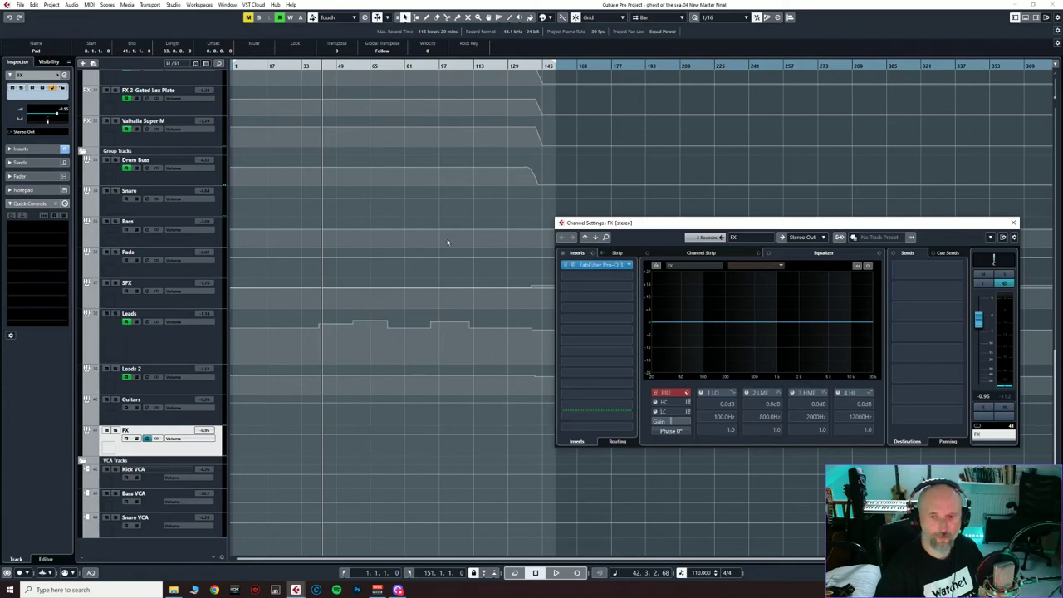
left_click(604, 265)
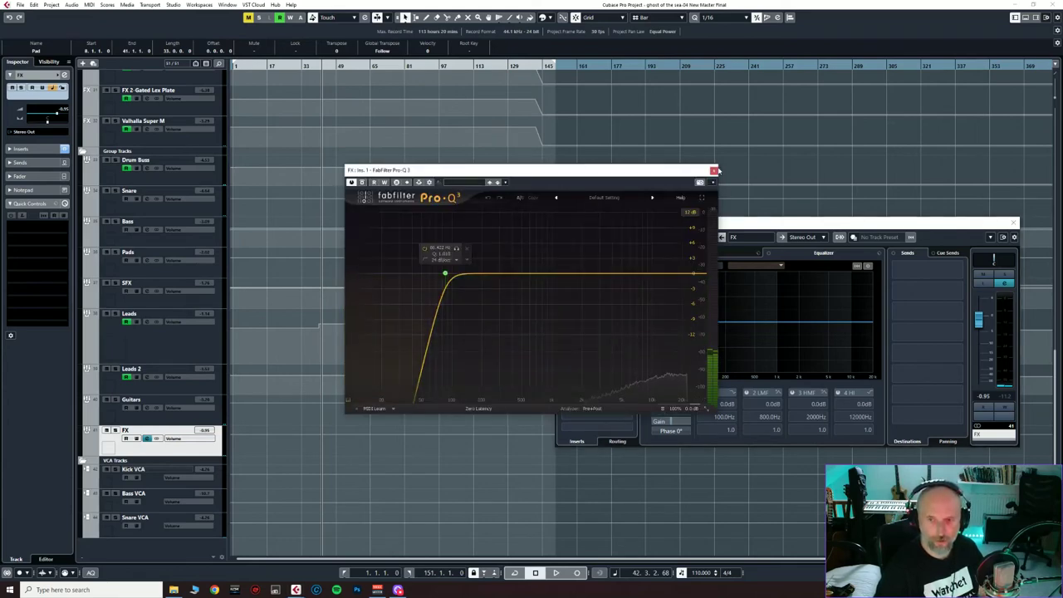
left_click(715, 170)
left_click(1014, 223)
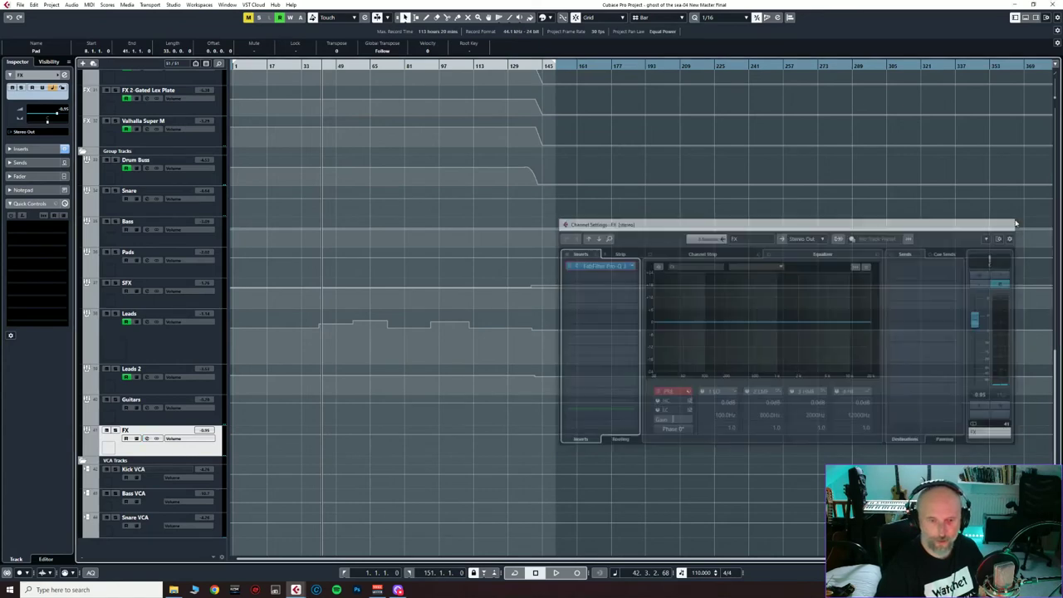
Step: Go through the Kick VCA, Bass VCA and Snare VCA tracks, comparing them with the drum and bass tracks they control
left_click(154, 488)
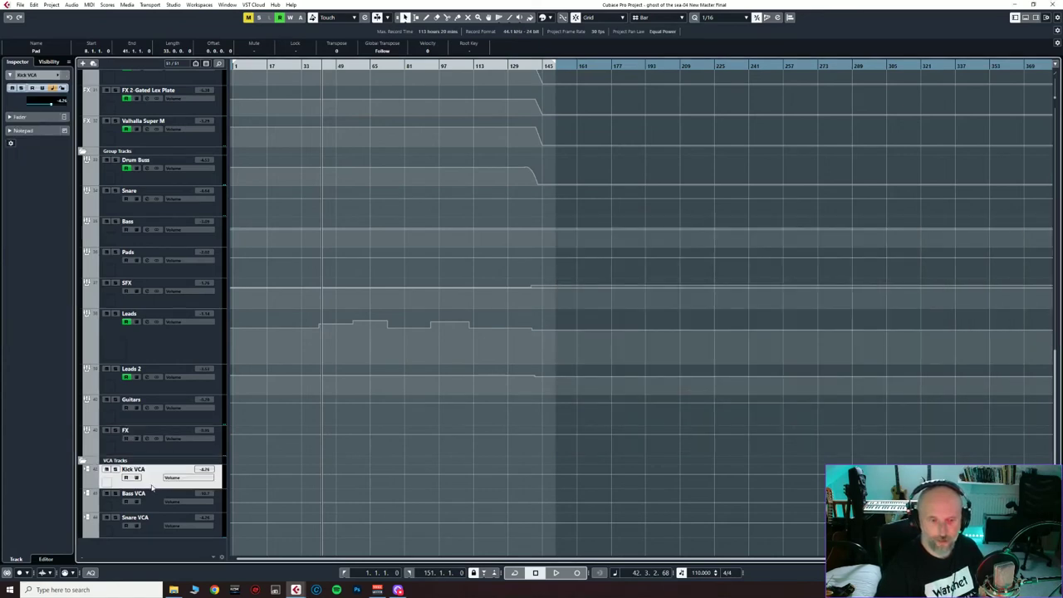
left_click(147, 504)
left_click(152, 528)
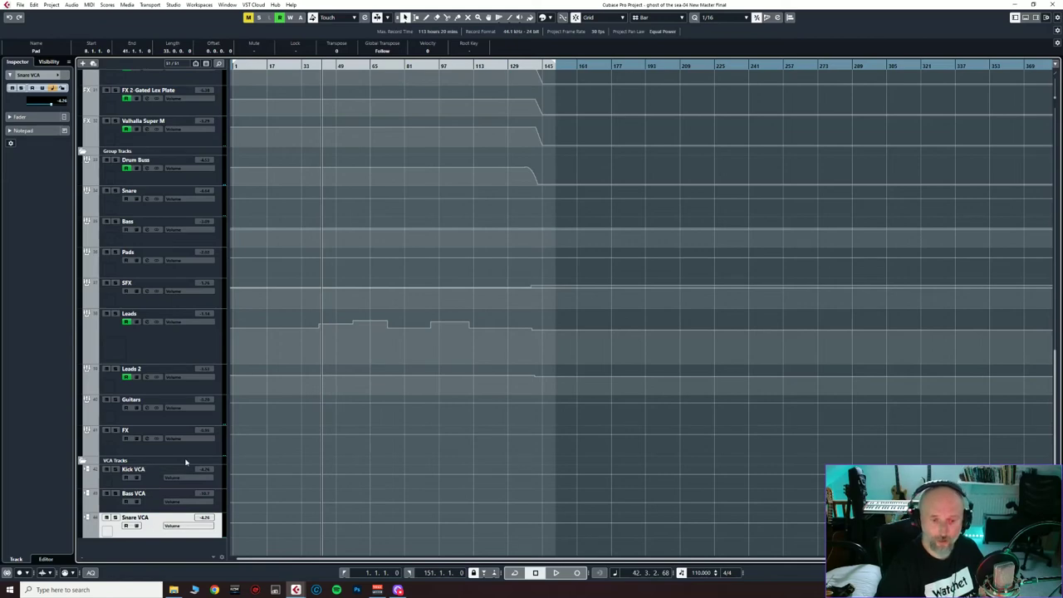
scroll(185, 462, "up", 15)
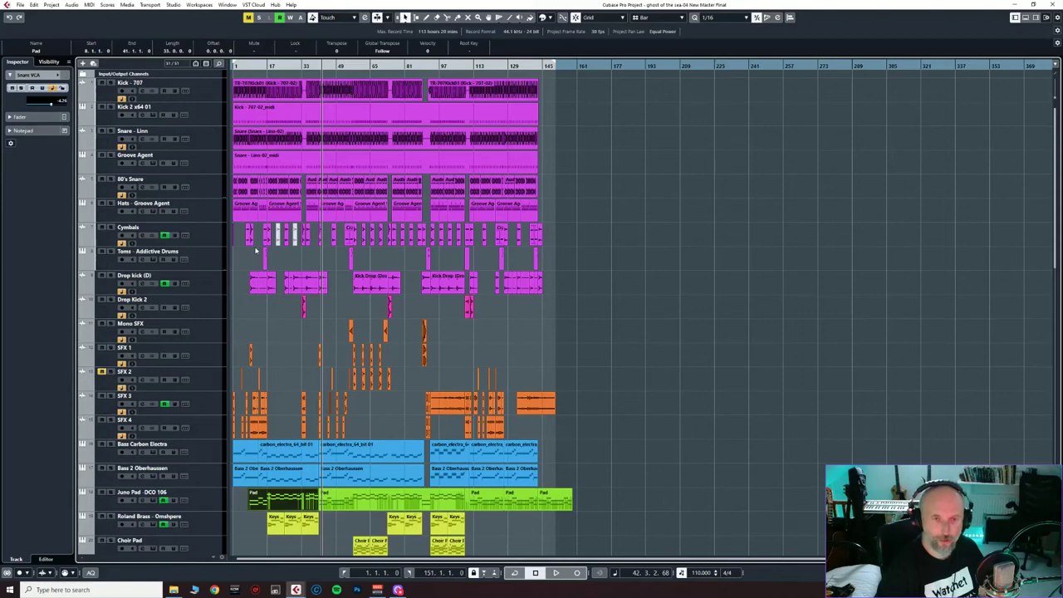
scroll(246, 355, "down", 15)
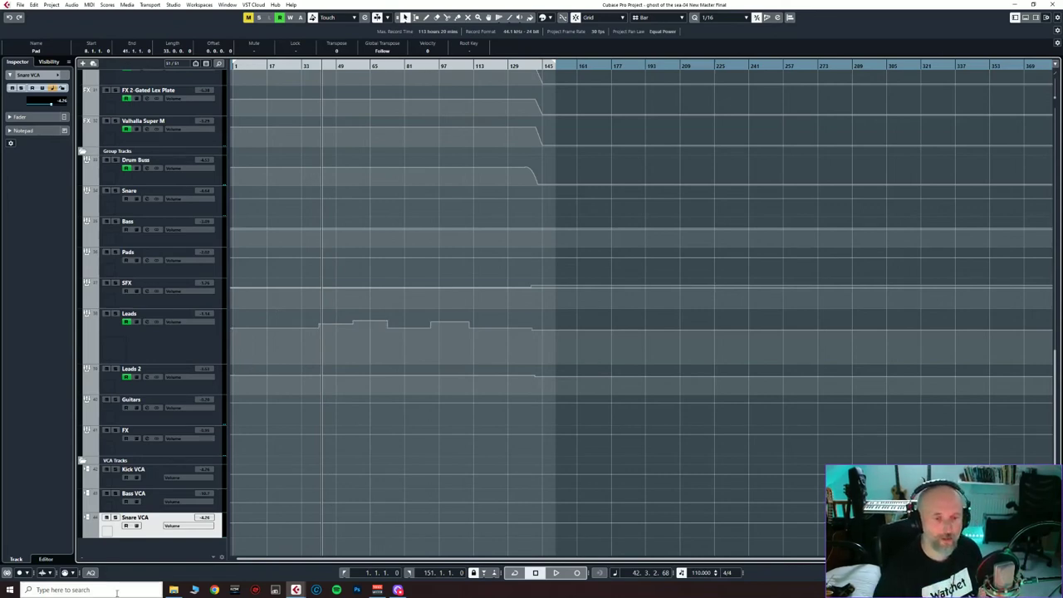
left_click(146, 494)
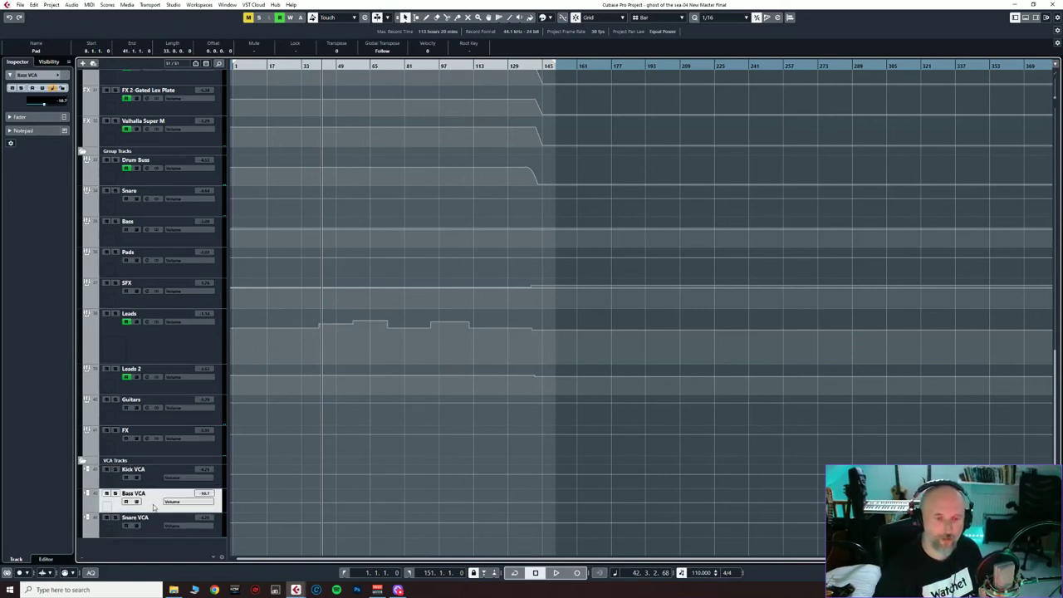
left_click(154, 521)
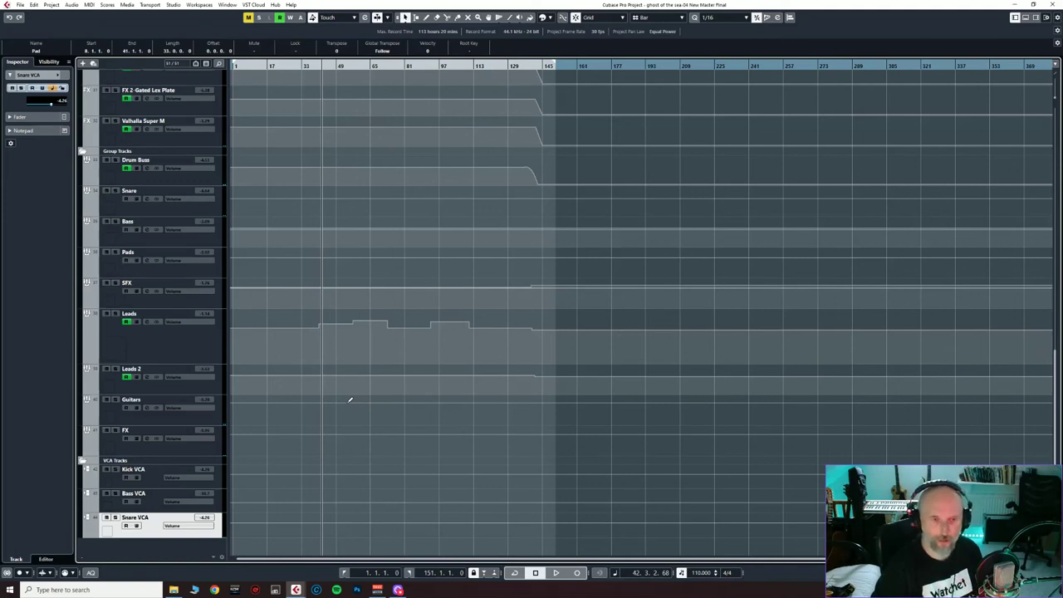
Step: Select the Drum Buss group and look over the whole arrangement, from the drum tracks down to the guitars and FX channels
left_click(158, 183)
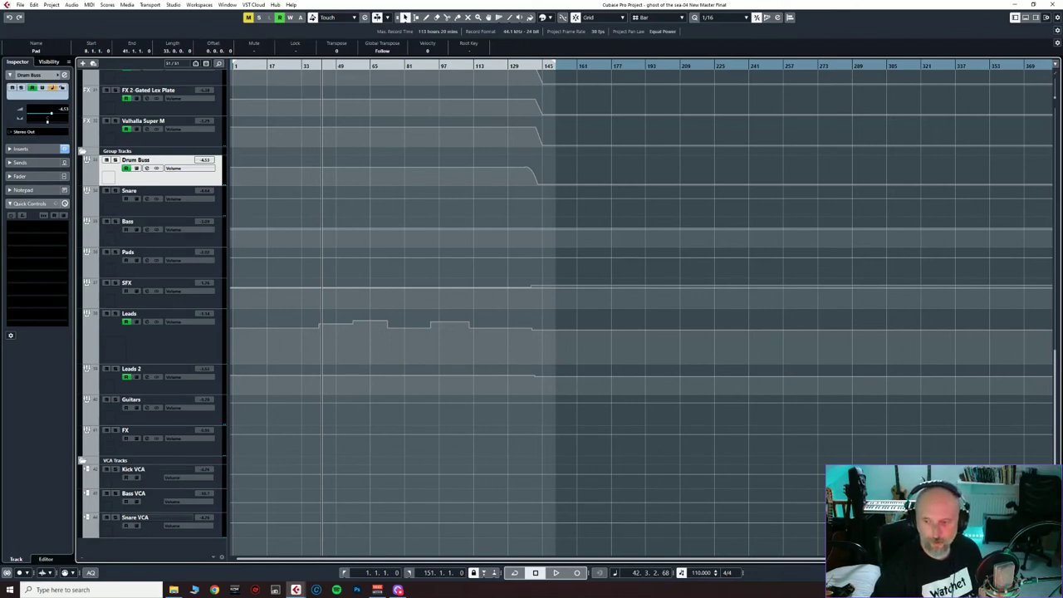
key("h")
scroll(604, 330, "up", 5)
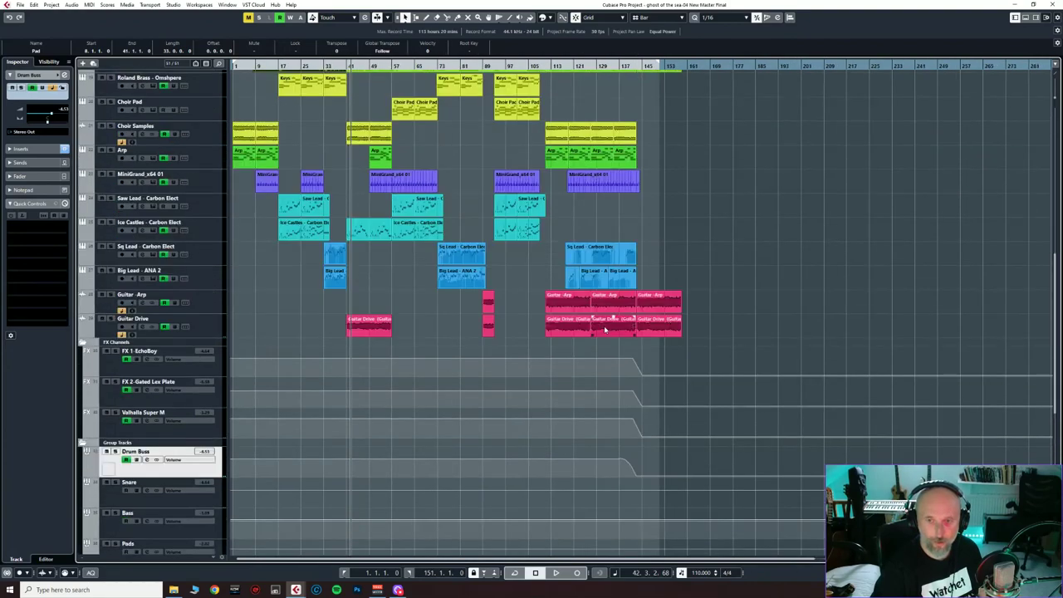
scroll(605, 330, "up", 8)
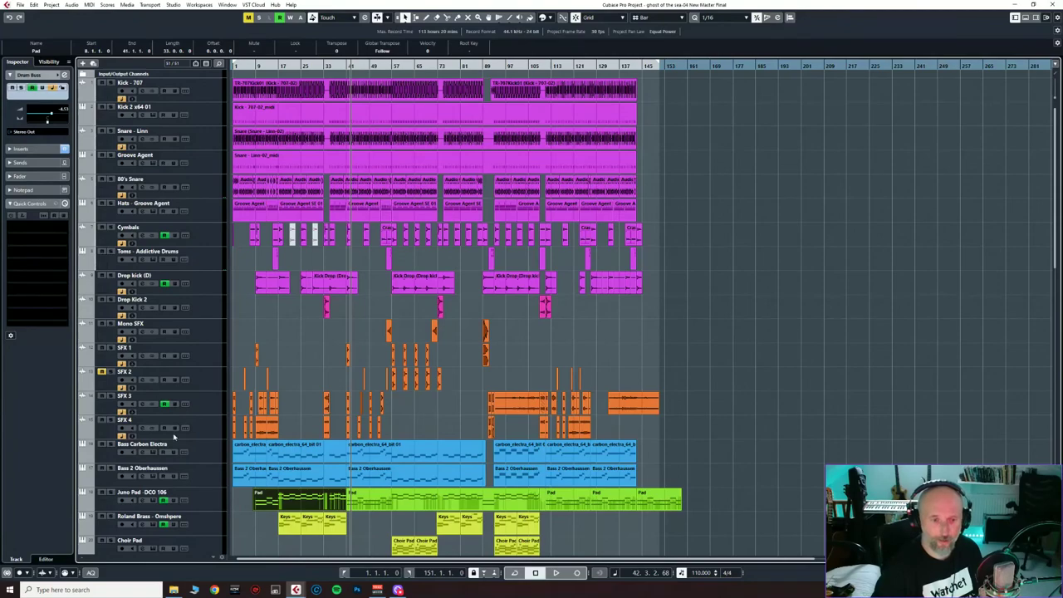
scroll(174, 436, "down", 3)
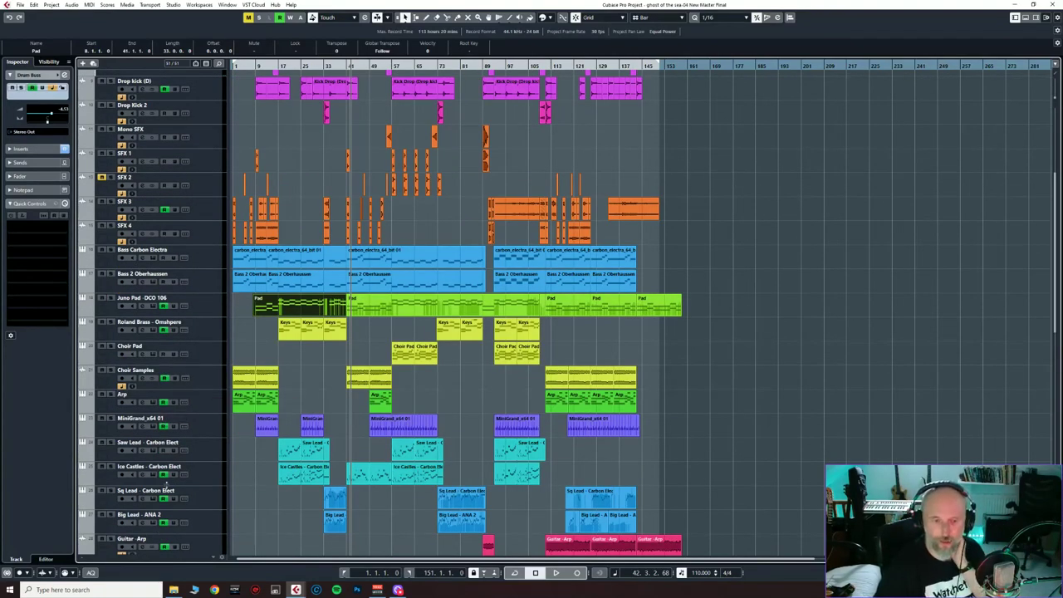
scroll(179, 457, "down", 2)
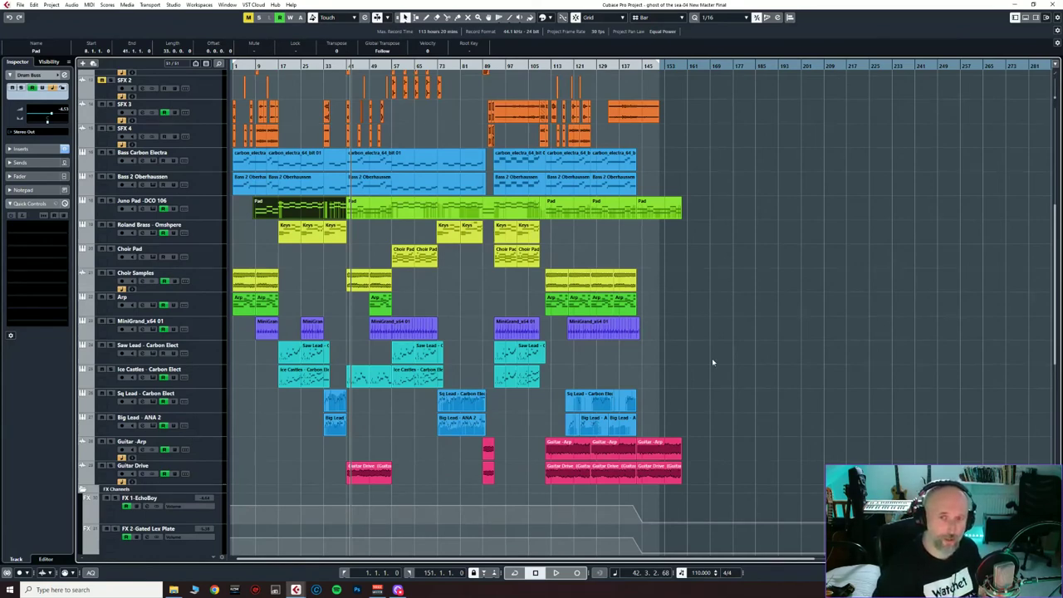
scroll(712, 362, "up", 6)
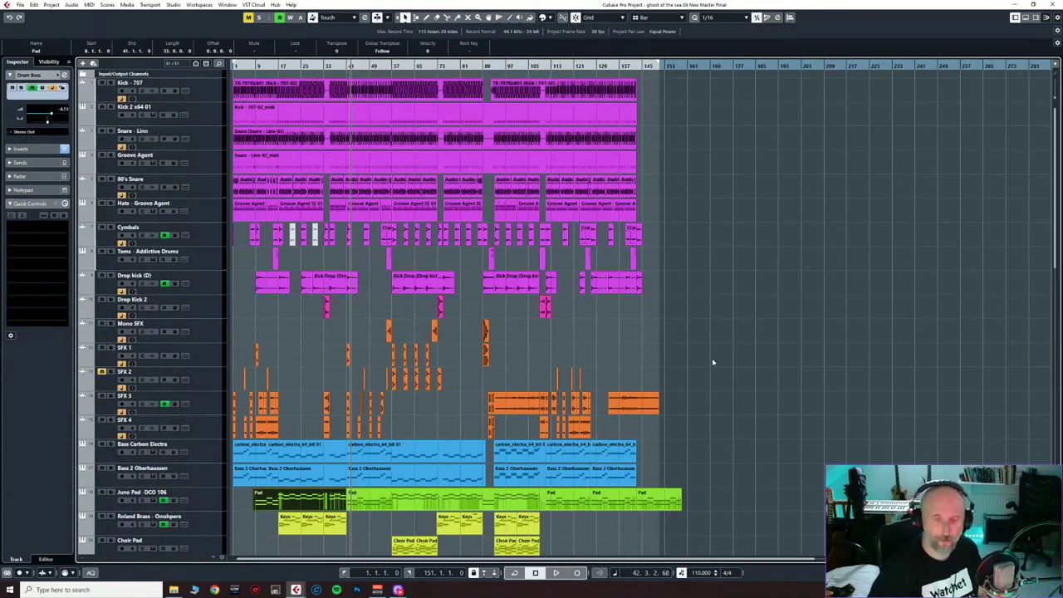
Step: Play the song while viewing the group, VCA and output levels in the MixConsole, and open the Stereo Out channel settings
key("space")
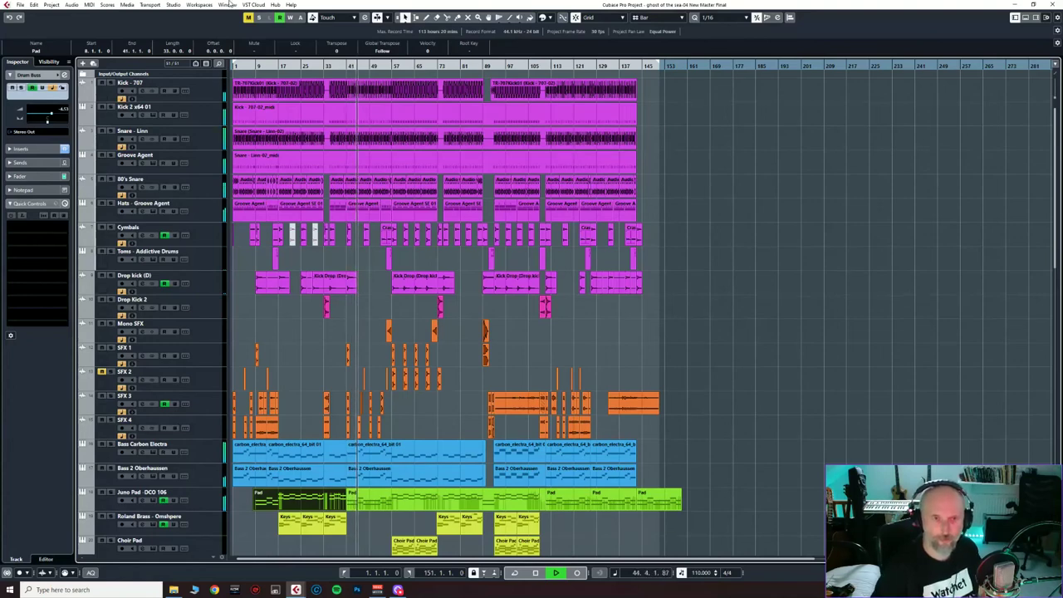
left_click(172, 5)
left_click(178, 47)
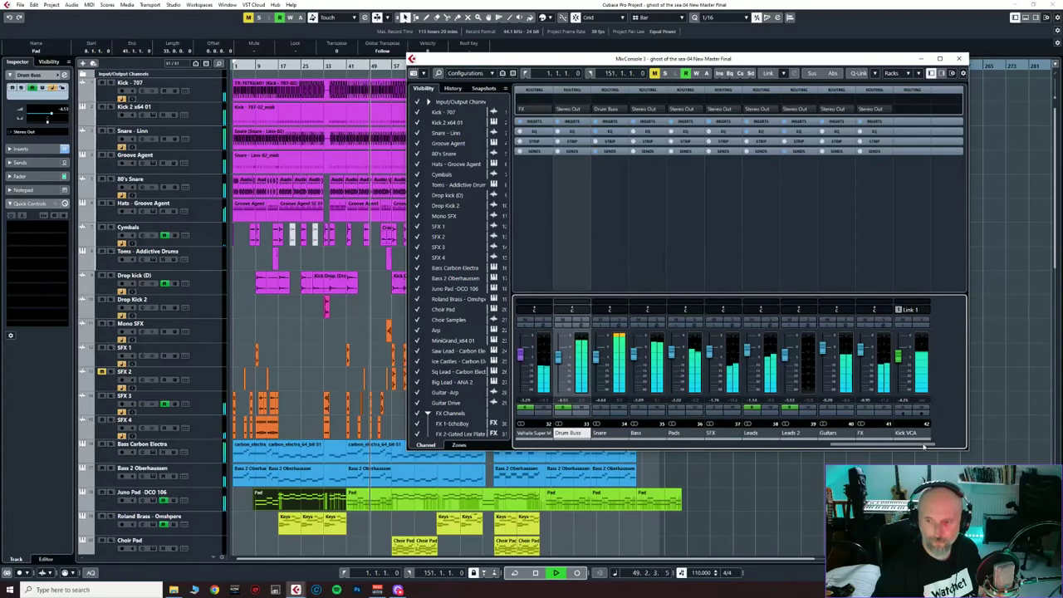
left_click_drag(923, 448, 936, 447)
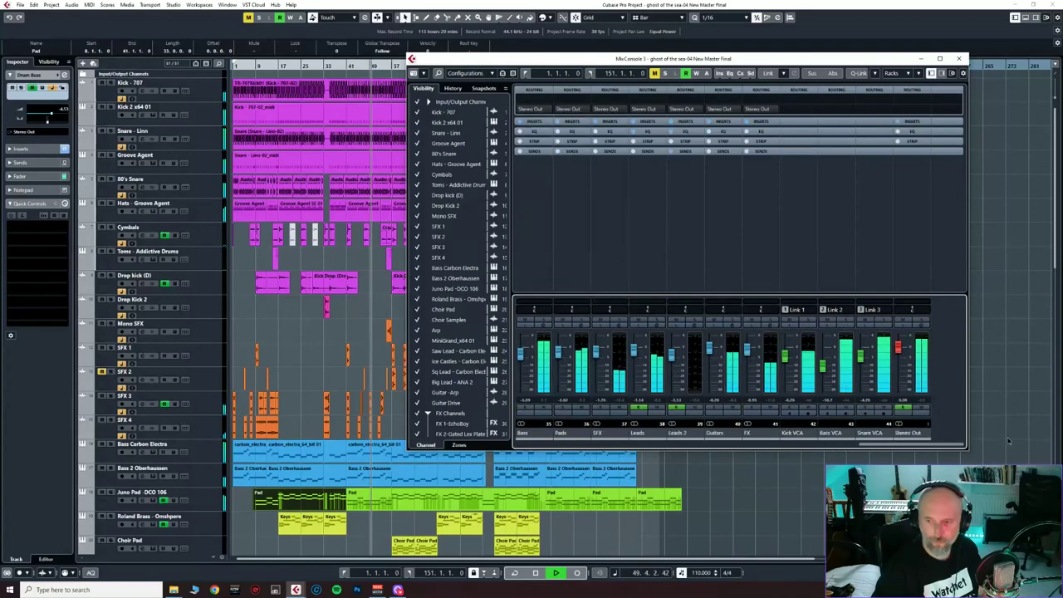
left_click(923, 324)
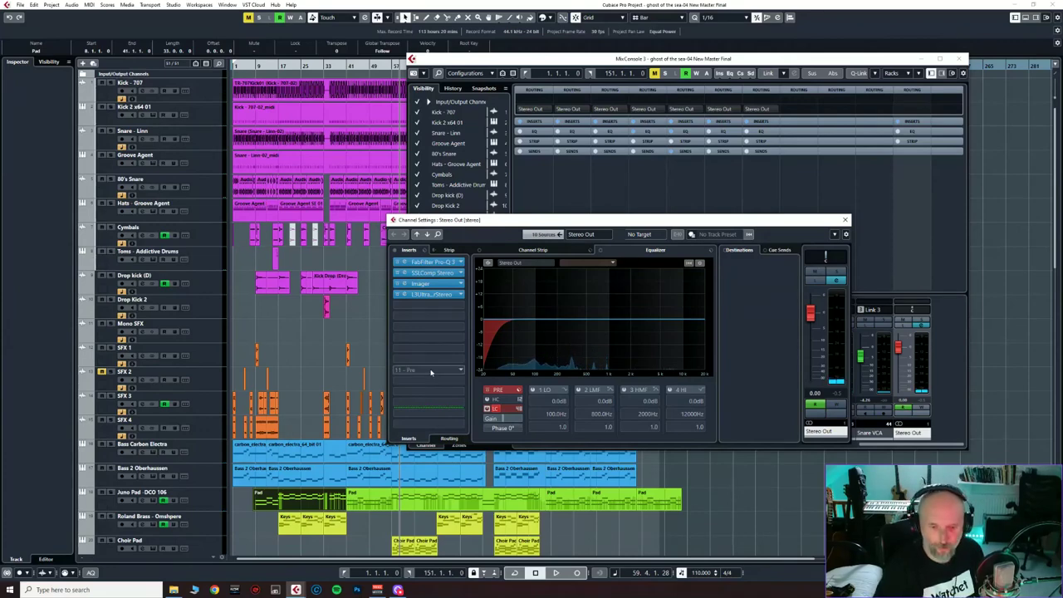
Step: Select the Choir Pad track, and open and close its channel settings
scroll(425, 463, "down", 4)
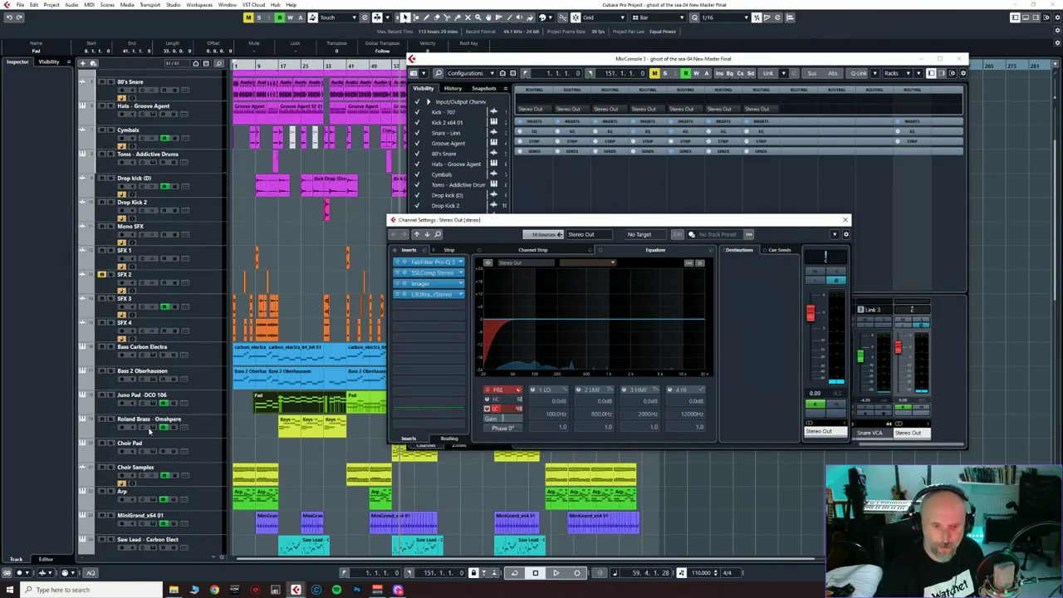
left_click(202, 453)
left_click(143, 453)
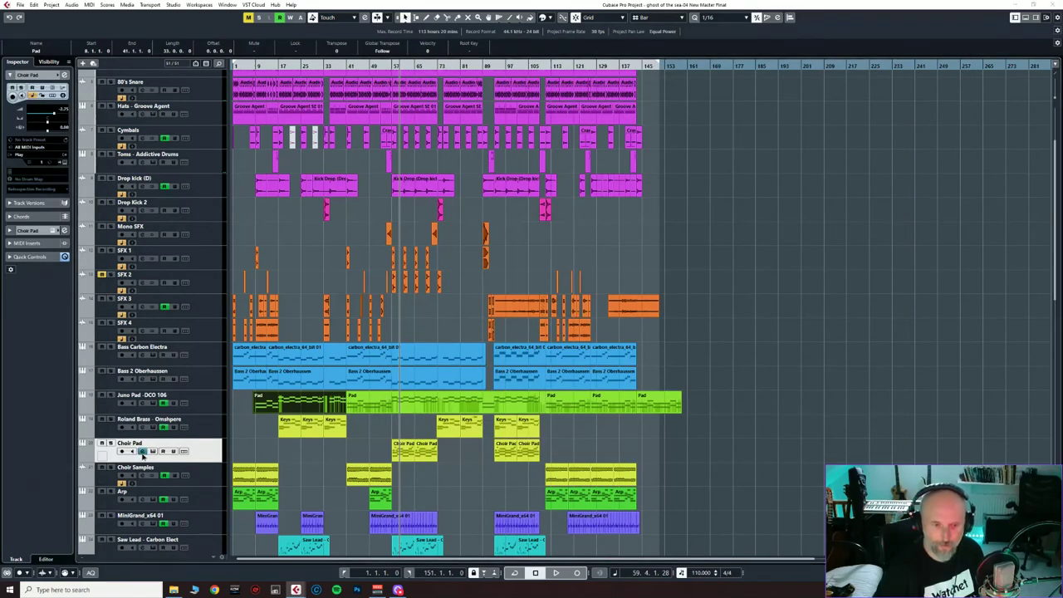
left_click(143, 453)
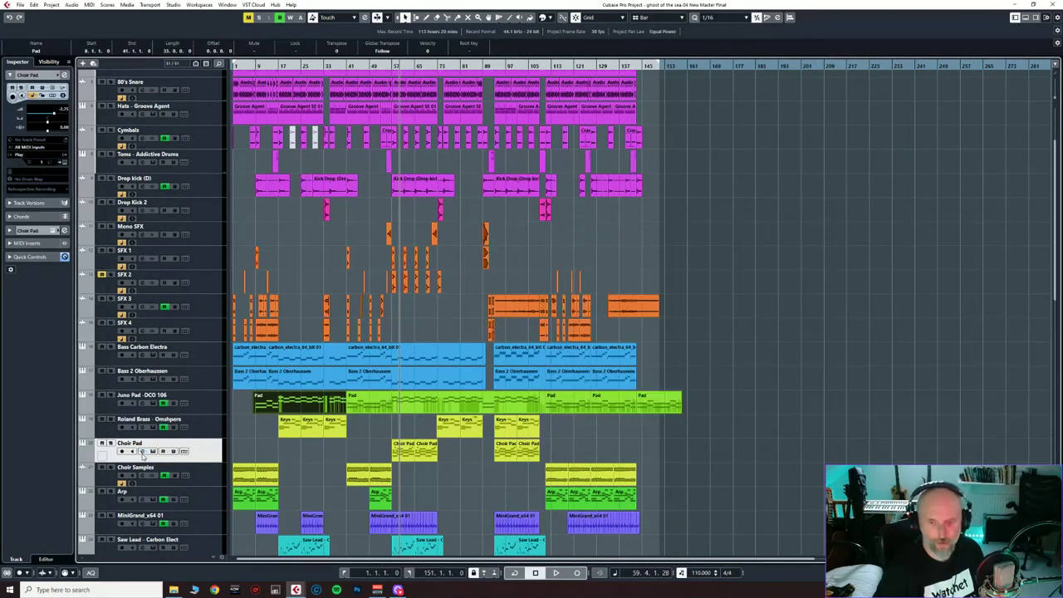
scroll(683, 359, "down", 5)
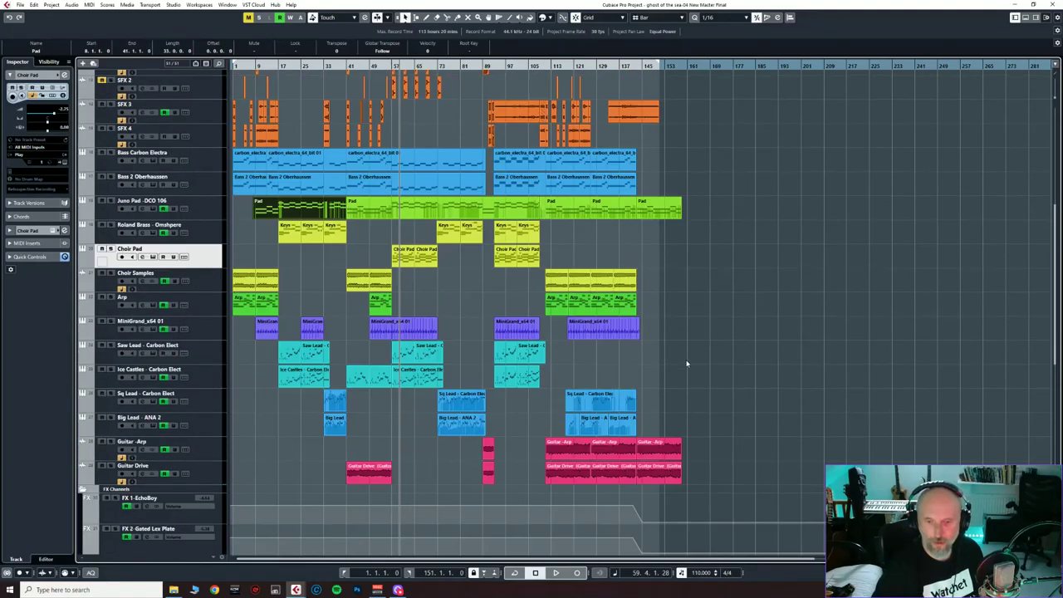
Step: Reopen the Stereo Out channel settings from the MixConsole and review its FabFilter Pro-Q 3 insert
scroll(687, 363, "up", 7)
left_click(174, 5)
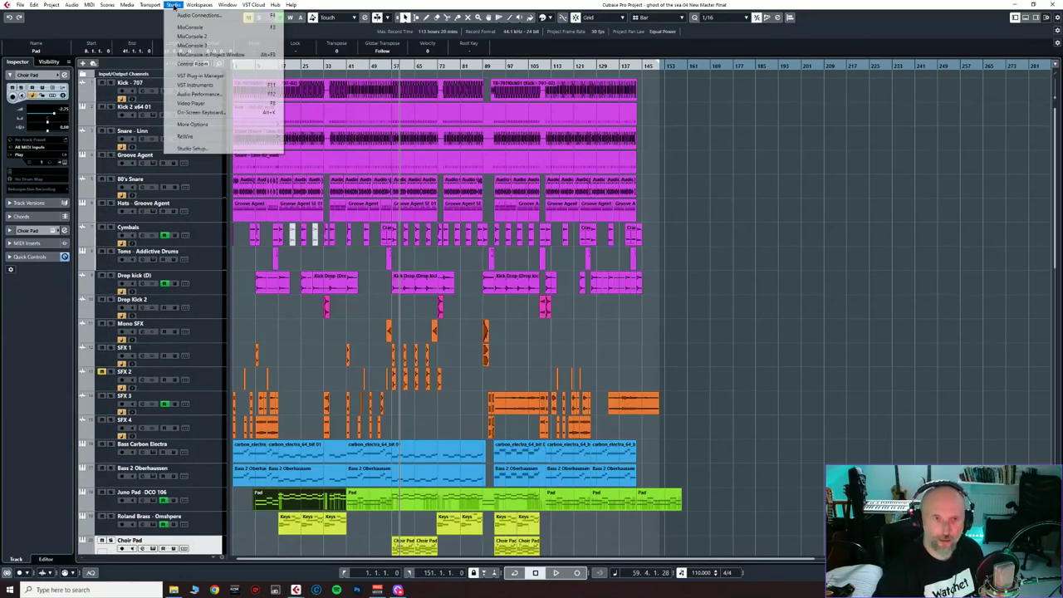
left_click(190, 39)
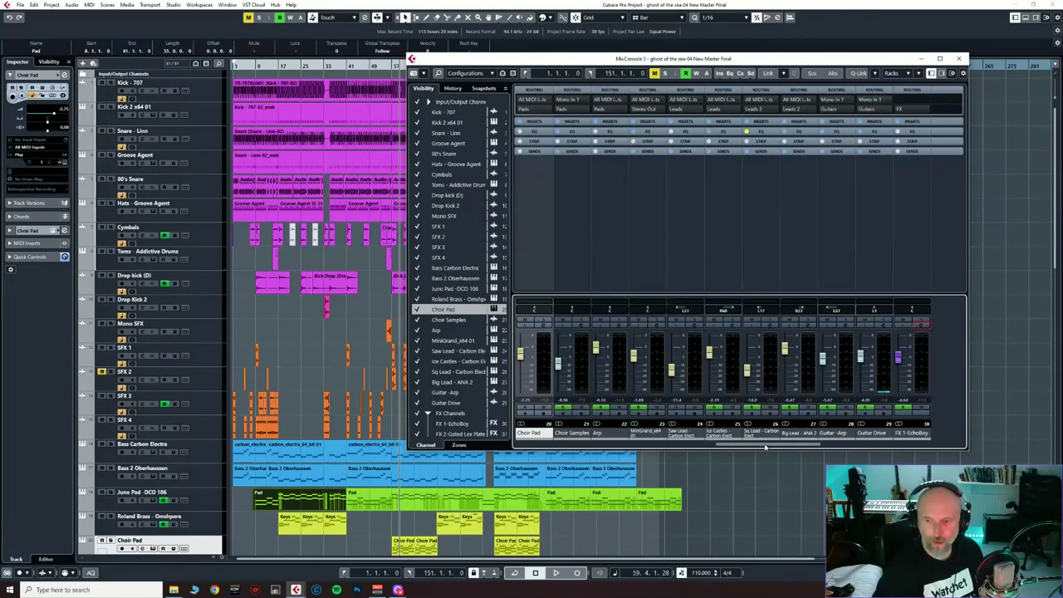
left_click_drag(766, 447, 909, 447)
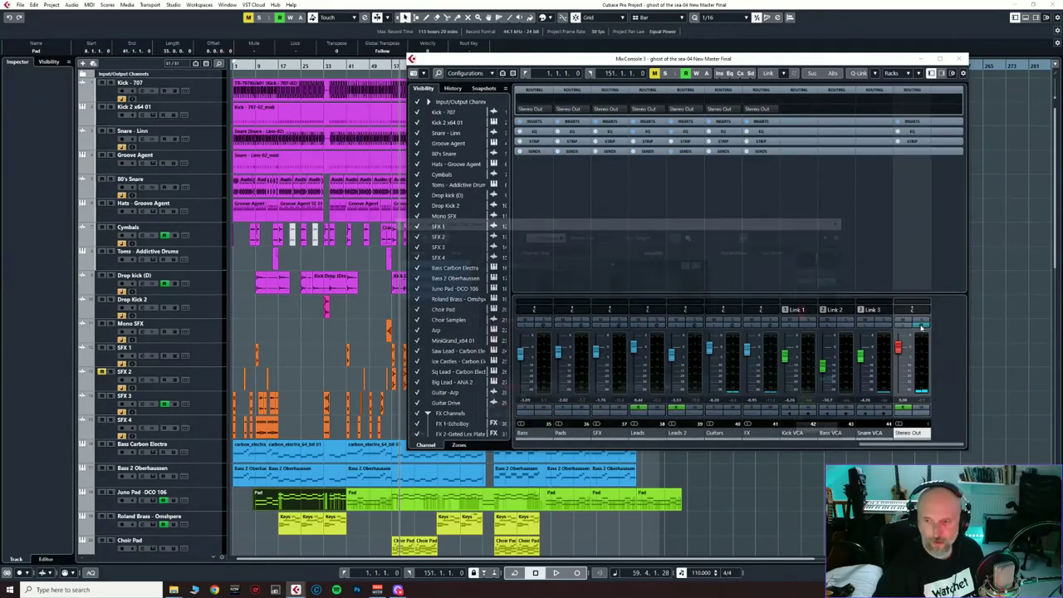
left_click(920, 326)
left_click(438, 266)
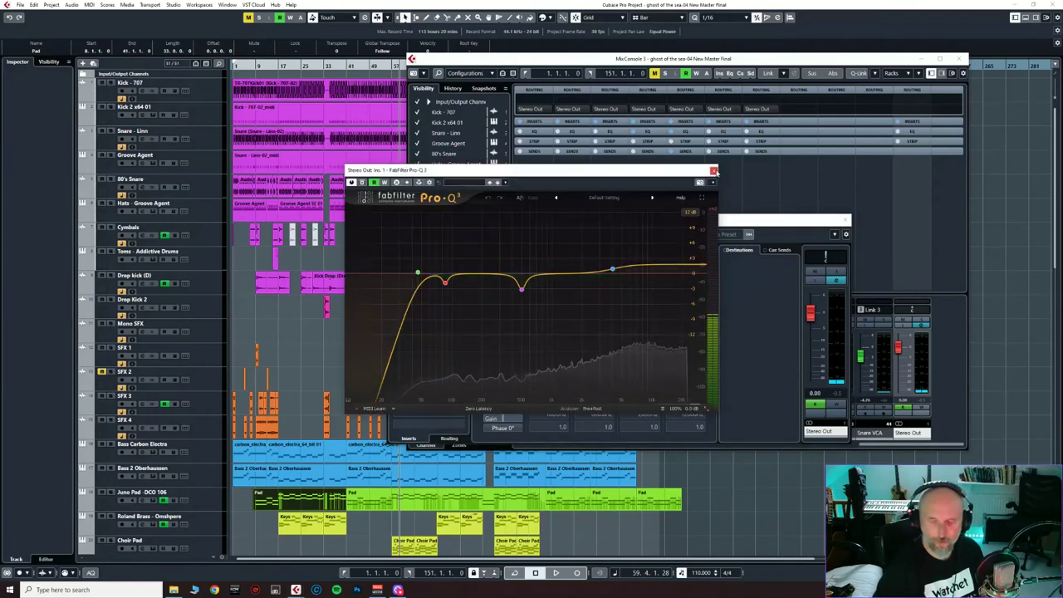
Step: Close the Pro-Q 3 window, open the Stereo Out channel's SSLComp Stereo insert, and play a short passage through the compressor
left_click(714, 171)
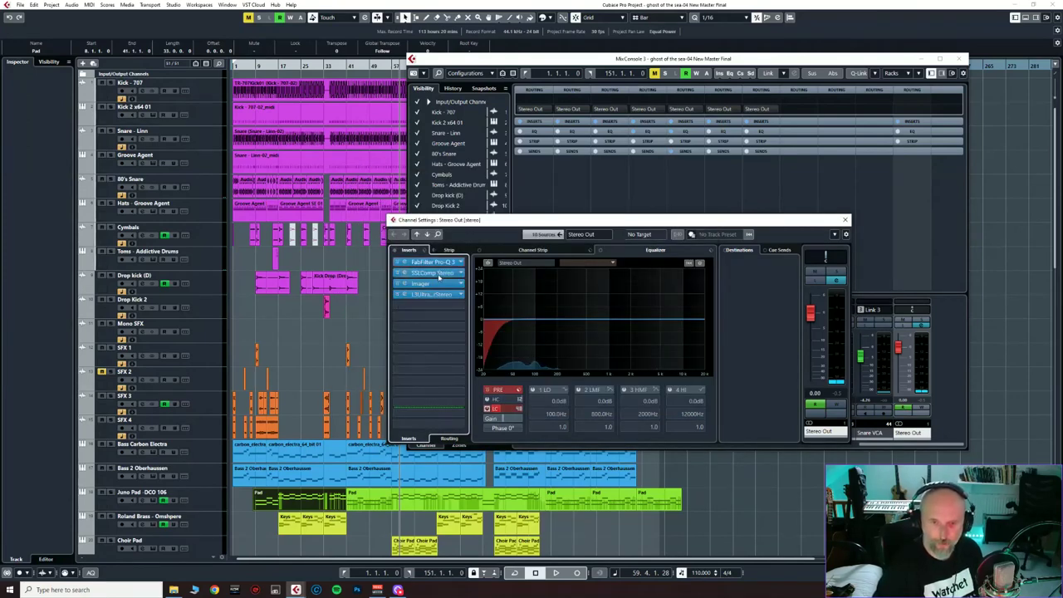
left_click(439, 277)
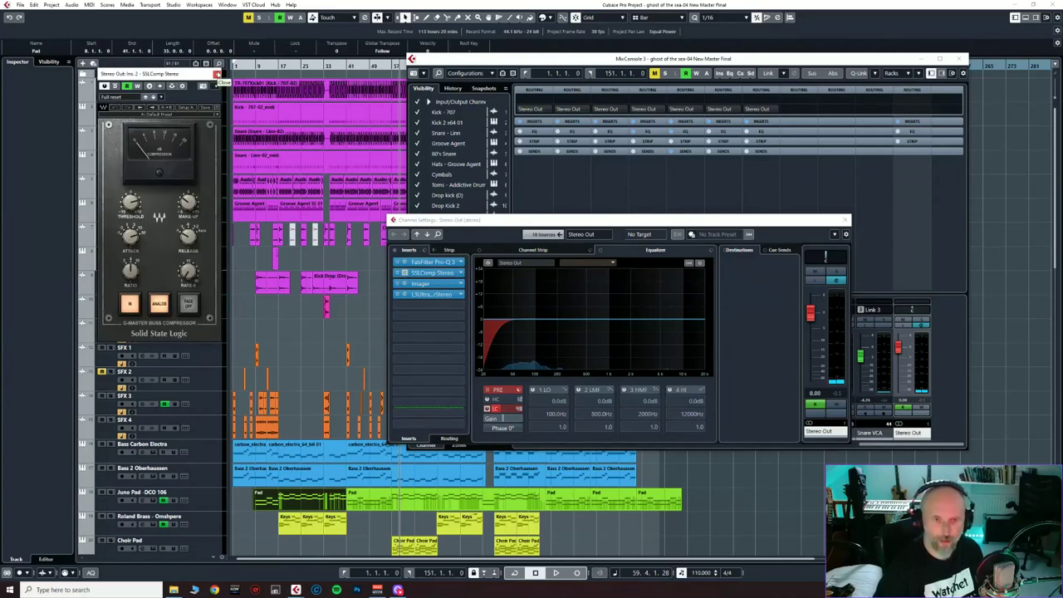
key("space")
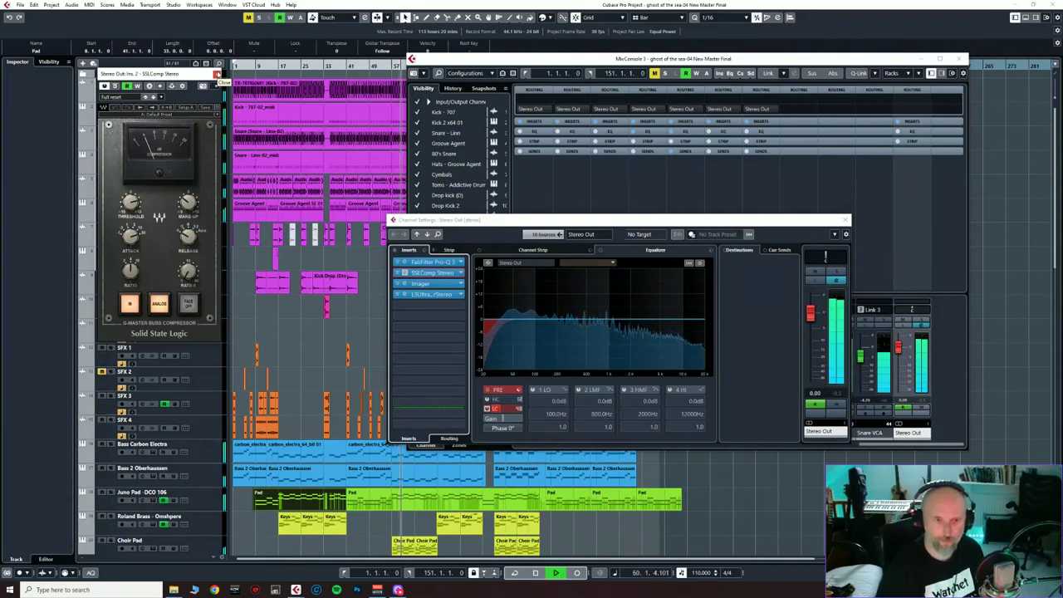
key("space")
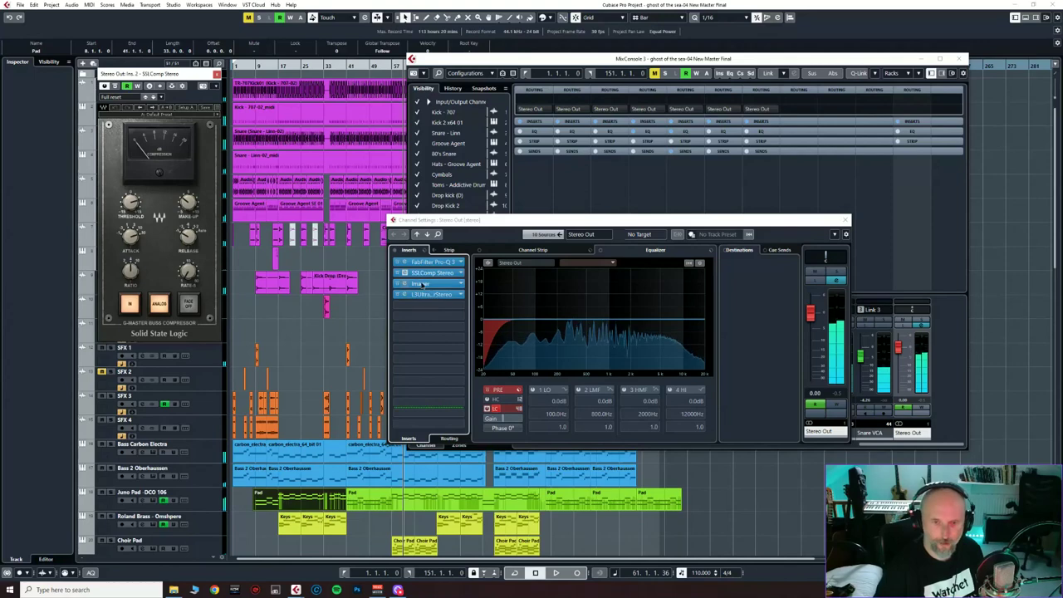
Step: Review the Imager insert and the L3 UltraMaximizer insert on Stereo Out, playing a short passage through the limiter, and close both plug-ins
left_click(422, 284)
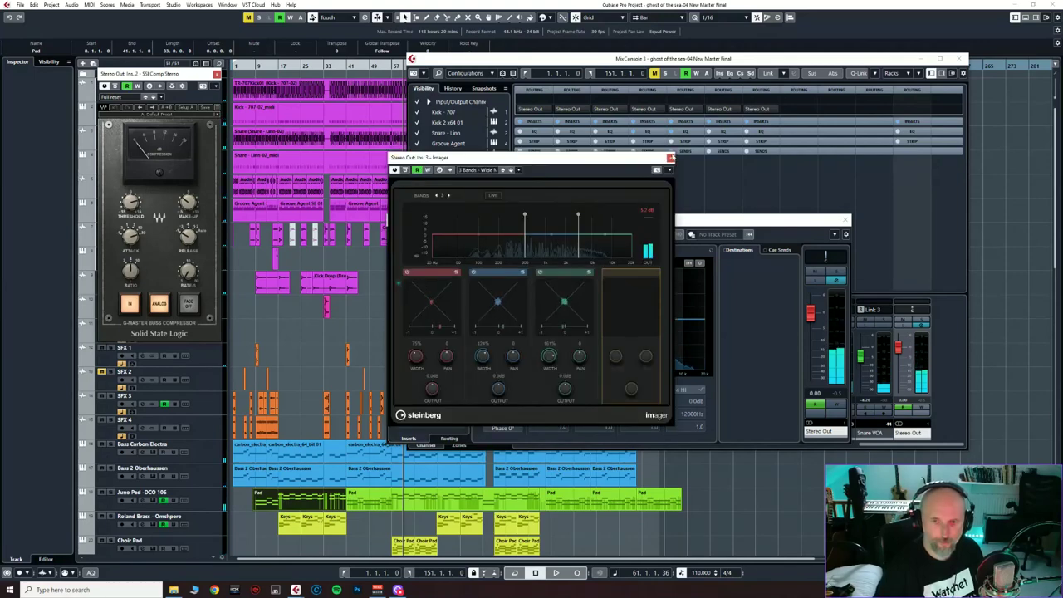
left_click(671, 158)
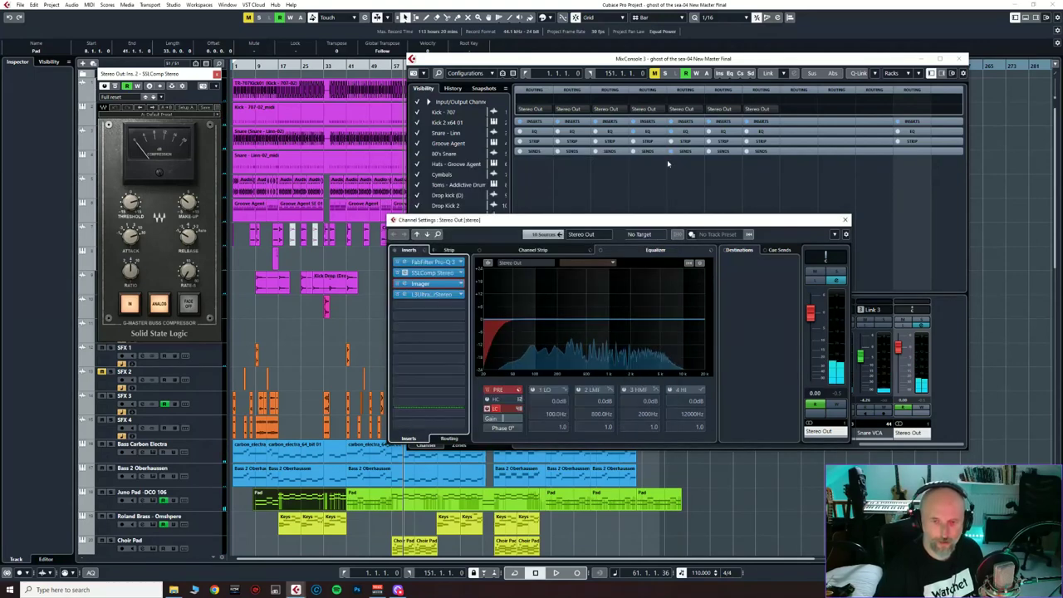
left_click(444, 295)
key("space")
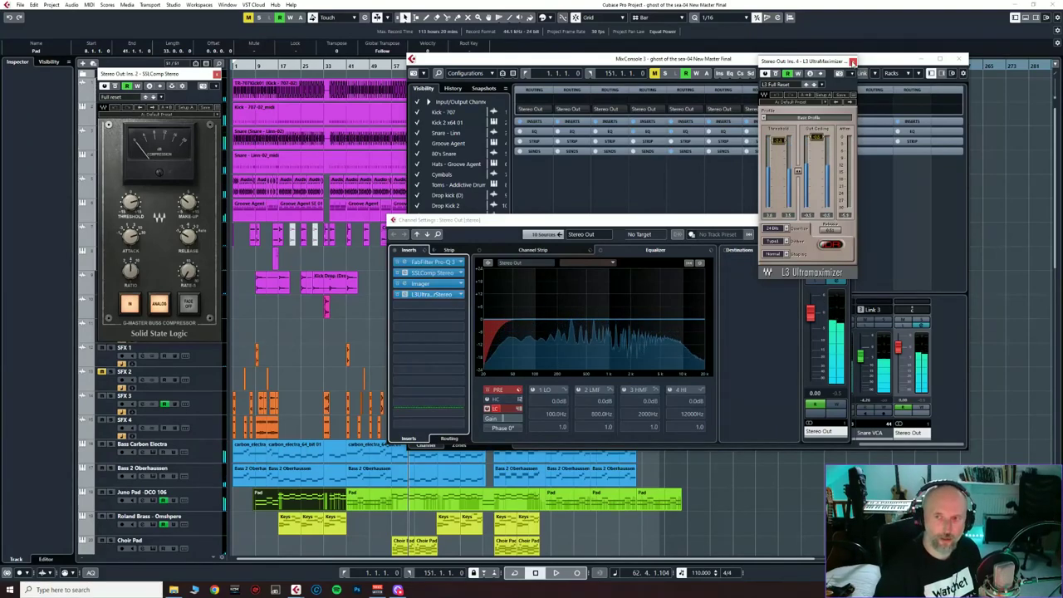
left_click(852, 62)
Step: Close the Stereo Out channel settings, the MixConsole and the SSLComp window to return to the full arrangement
left_click(842, 221)
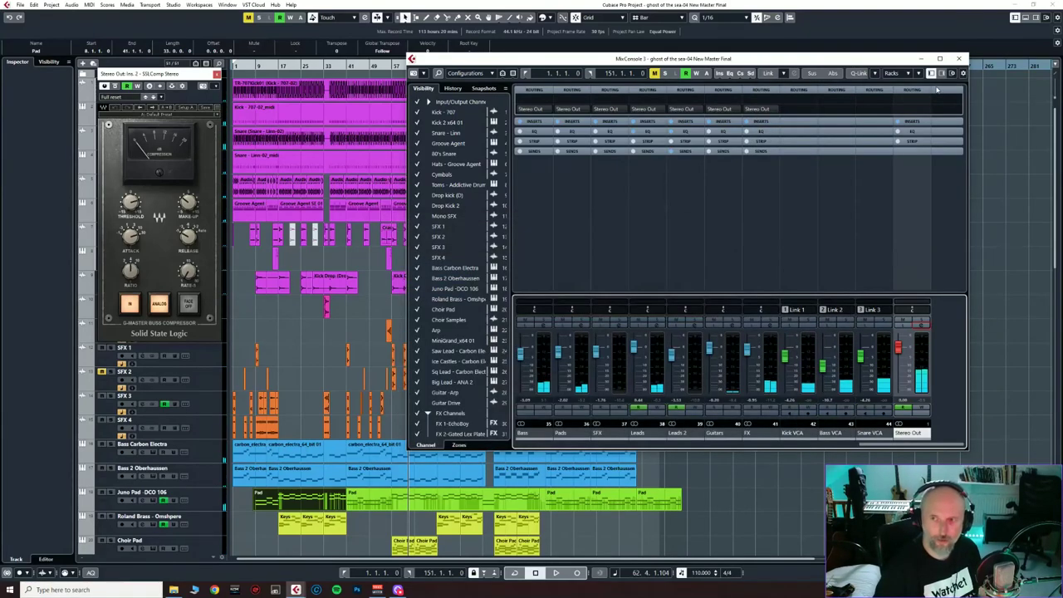
left_click(958, 59)
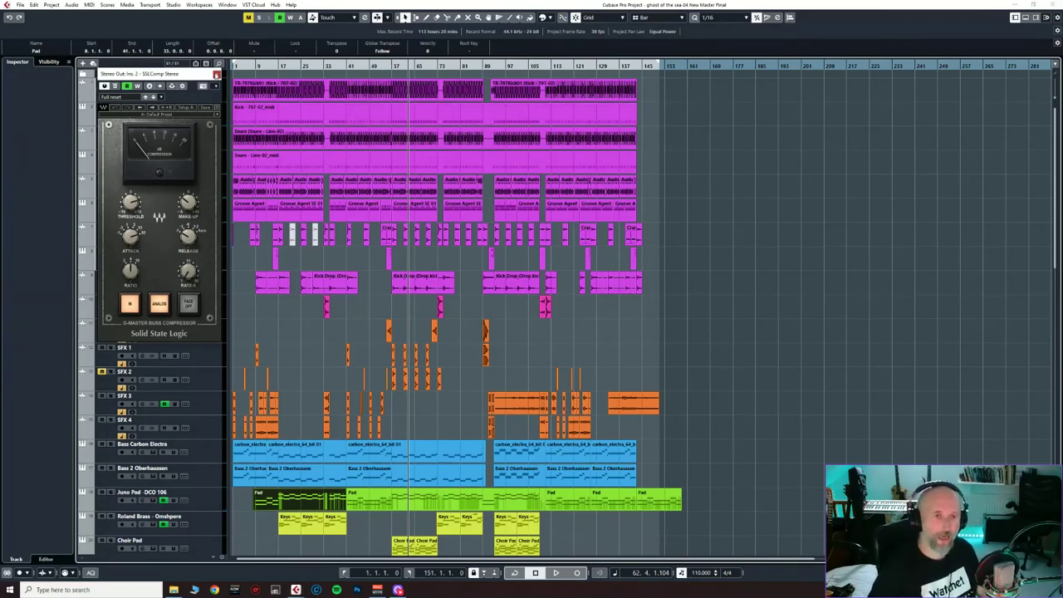
left_click(217, 74)
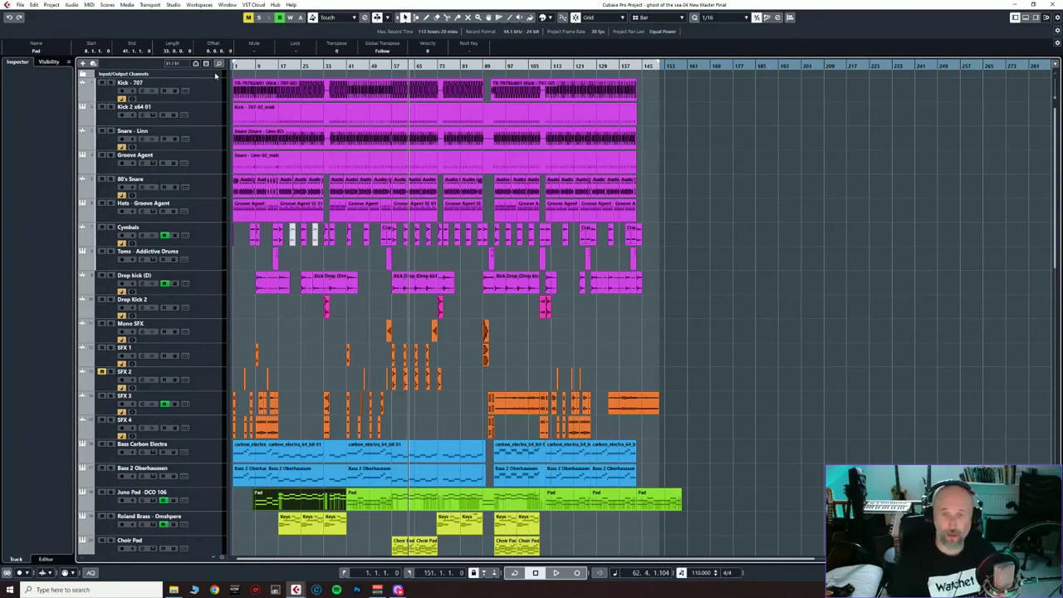